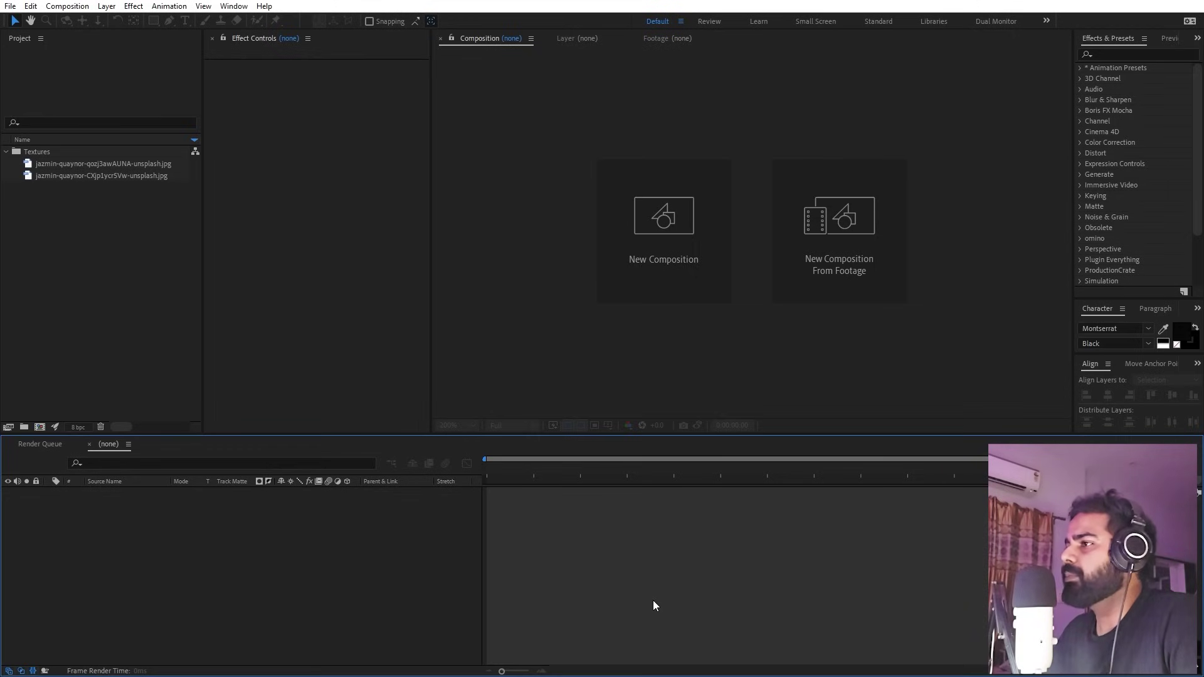
# Check the two imported texture images, switch to the browser and look through Unsplash's newspaper texture photos.
pyautogui.click(86, 163)
pyautogui.click(88, 175)
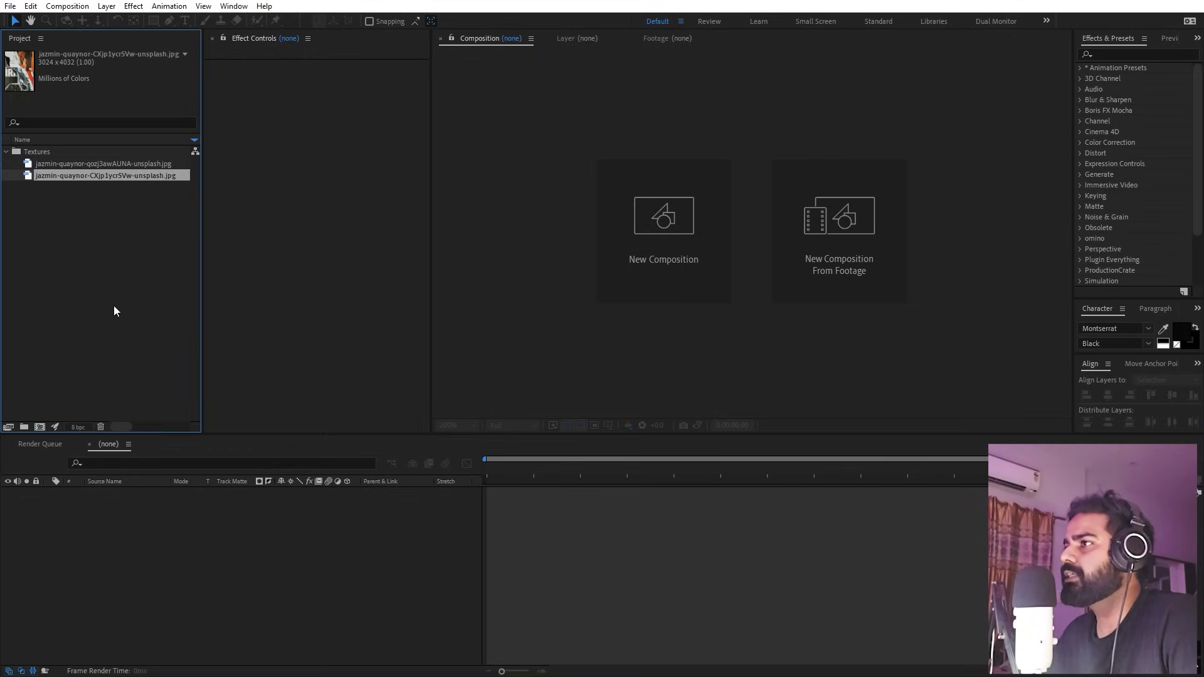
pyautogui.hotkey('alt', 'Tab')
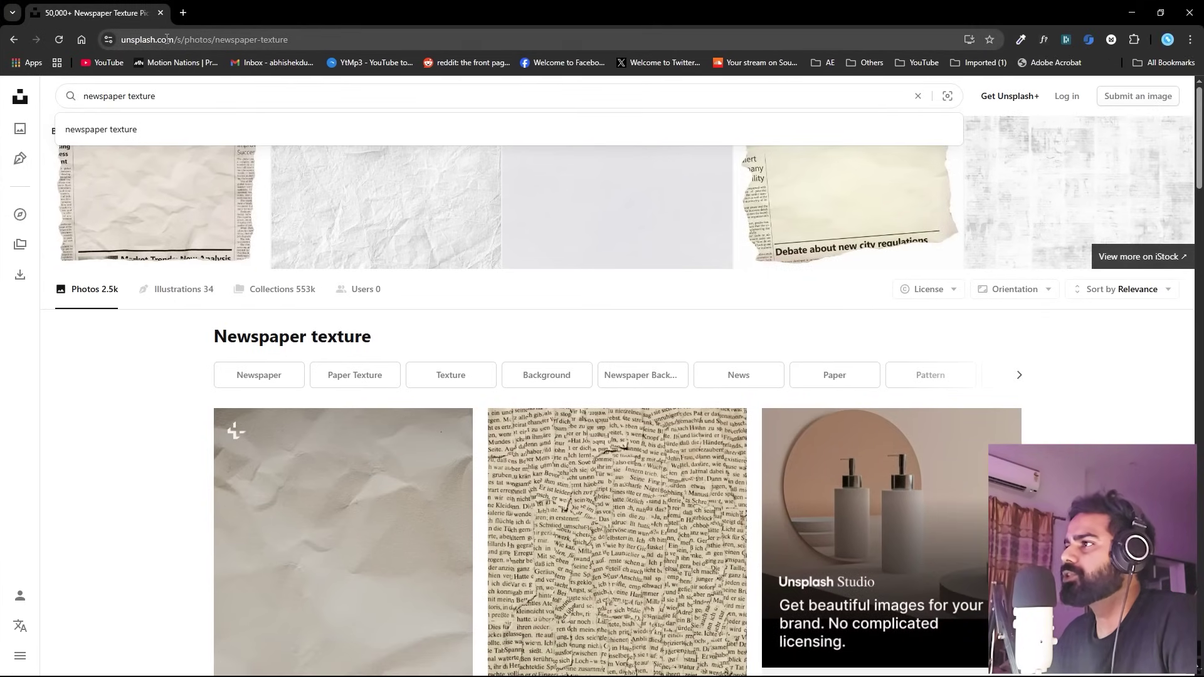
pyautogui.moveTo(92, 97); pyautogui.dragTo(193, 153)
pyautogui.click(237, 394)
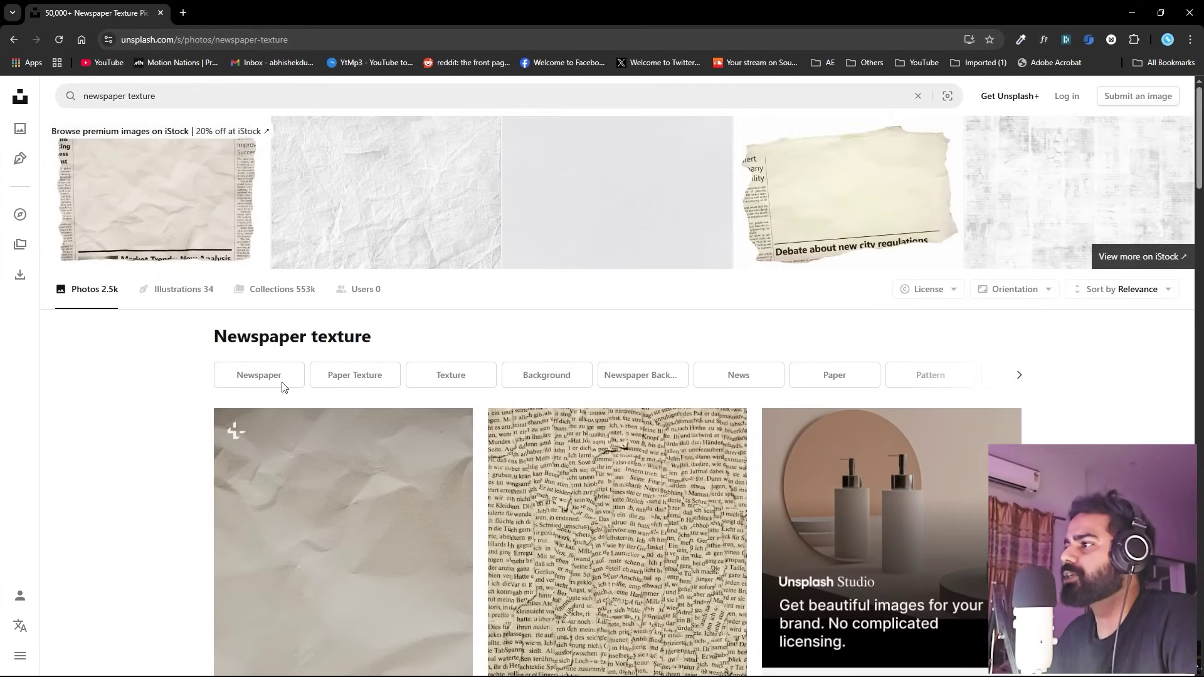
pyautogui.scroll(-6, 551, 303)
pyautogui.scroll(-7, 551, 301)
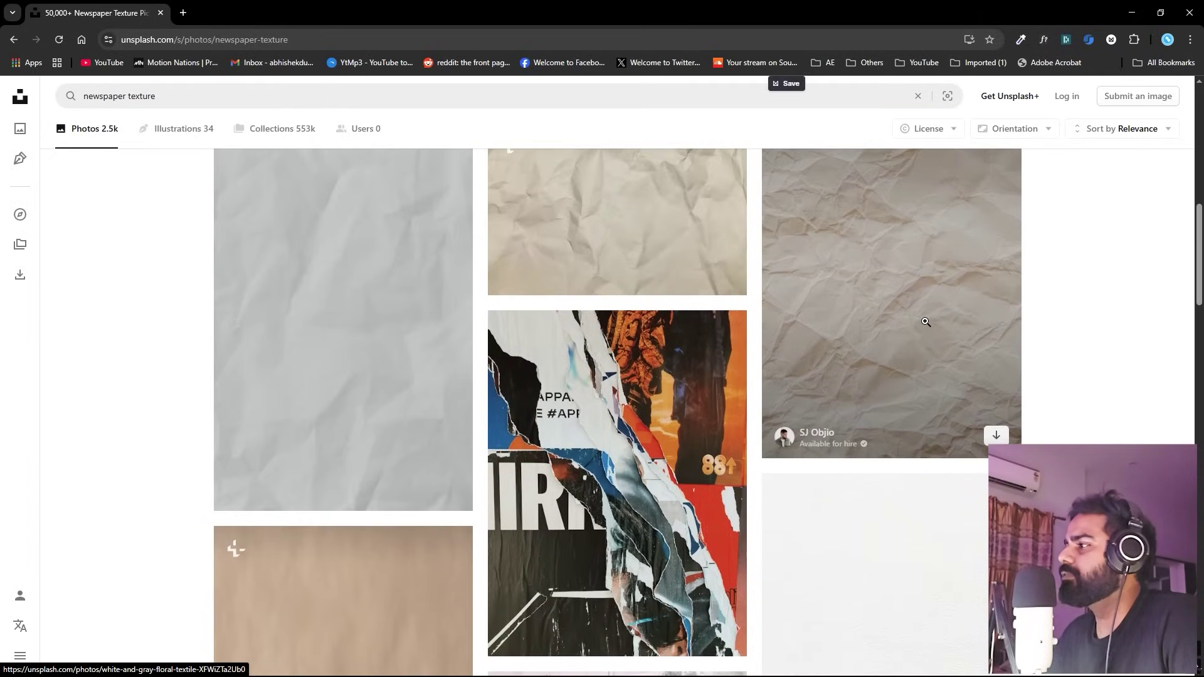
pyautogui.scroll(-8, 777, 363)
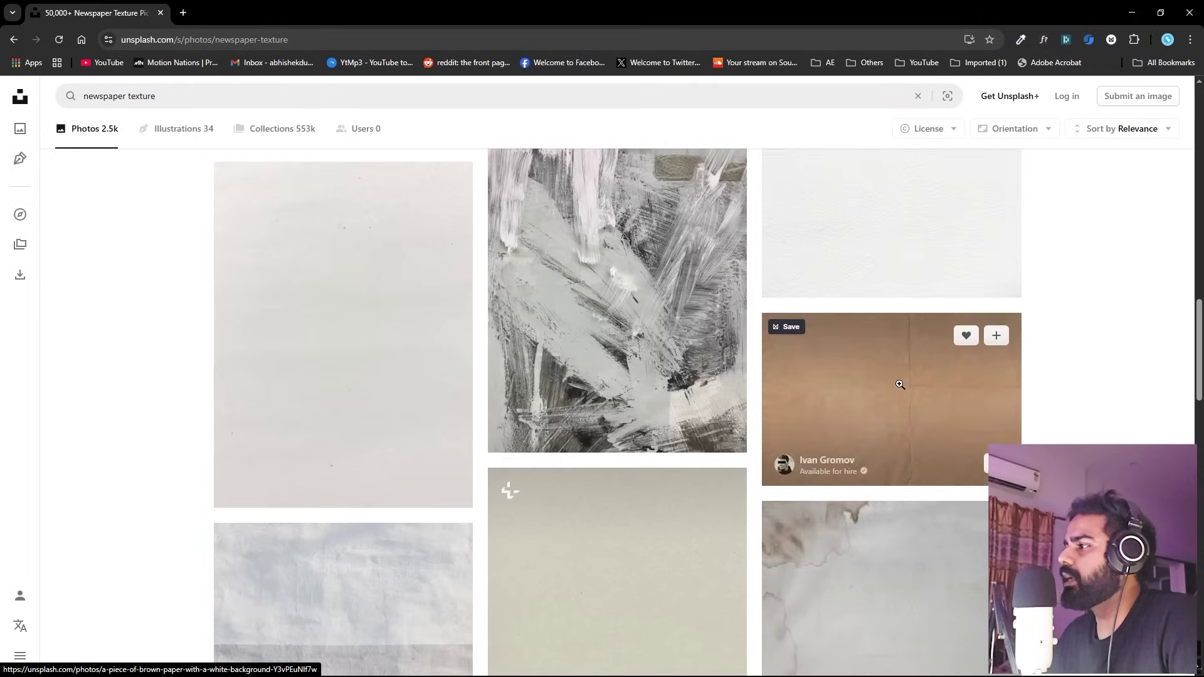
pyautogui.scroll(-8, 778, 370)
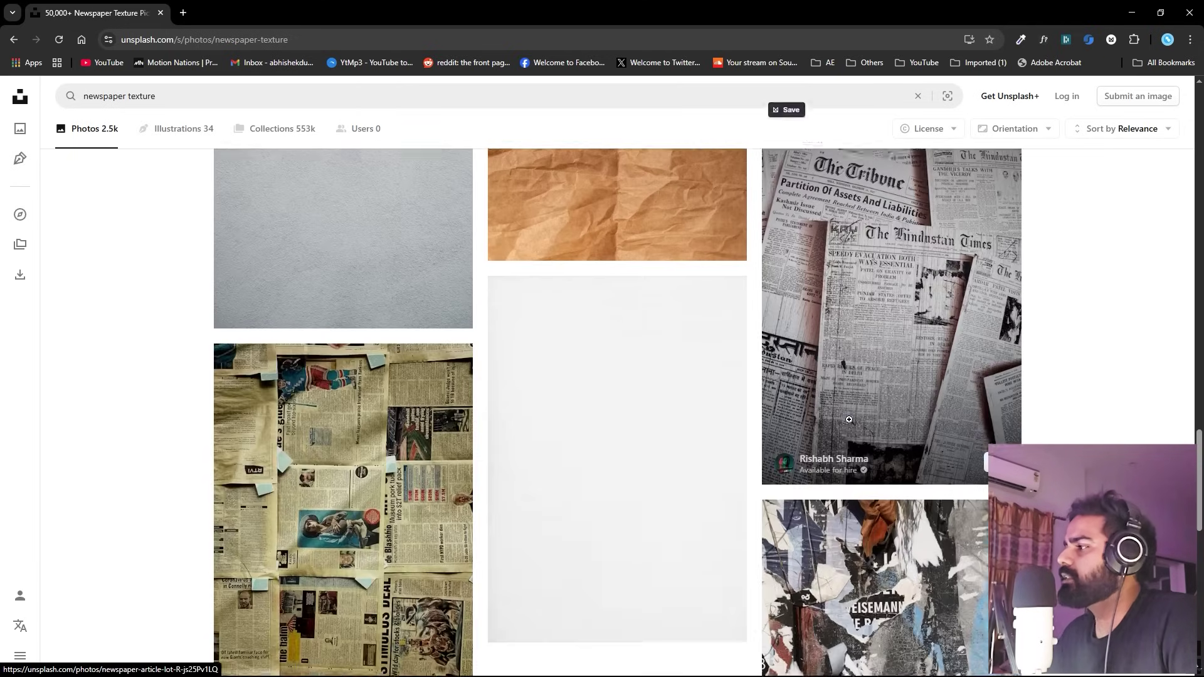
pyautogui.scroll(-5, 877, 377)
pyautogui.scroll(1, 878, 376)
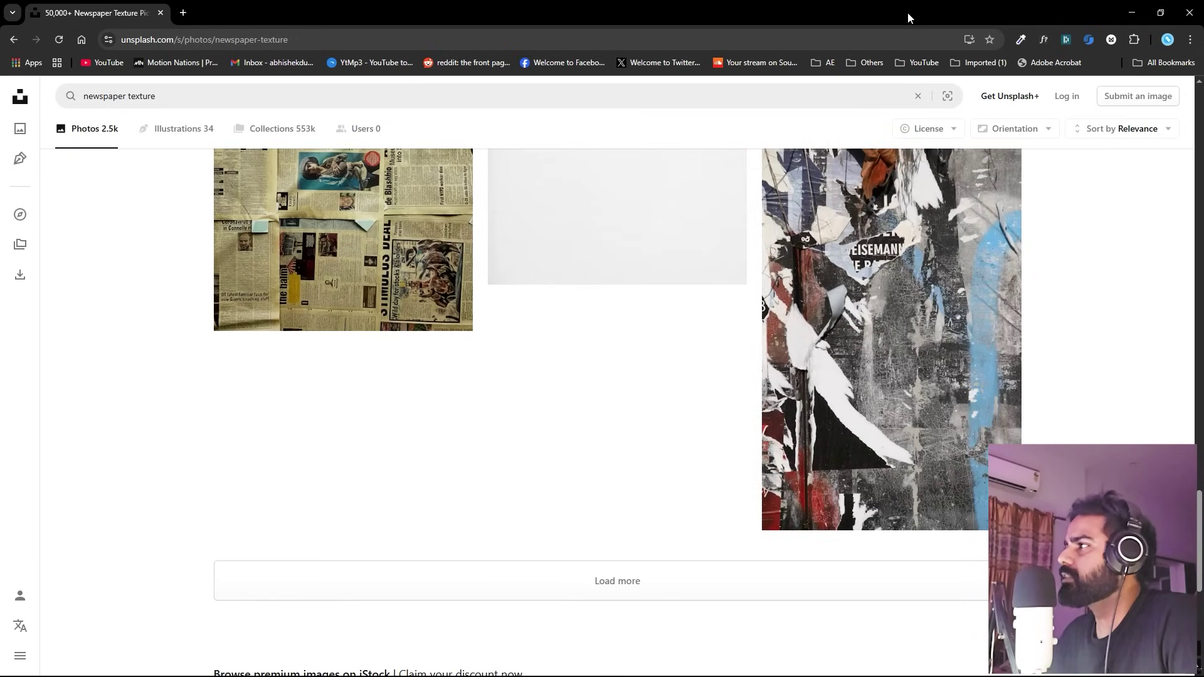
pyautogui.click(1189, 13)
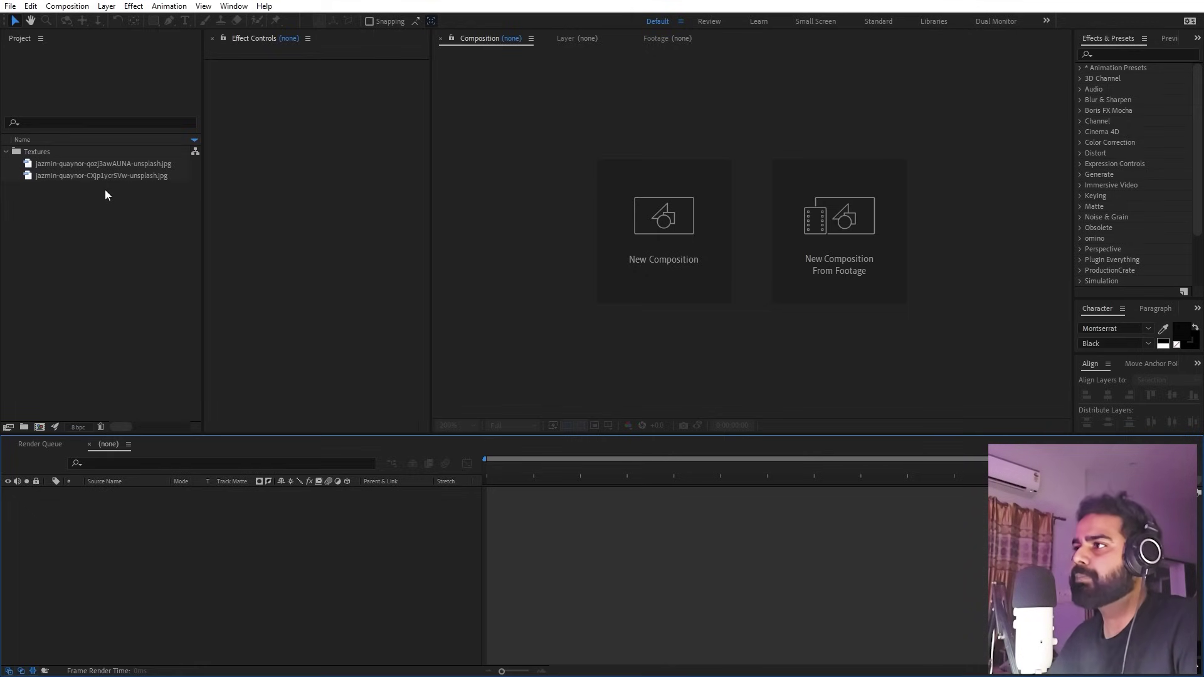
# Create a composition named Lyrics with its width set to 1920*5, giving 9600 px.
pyautogui.click(137, 252)
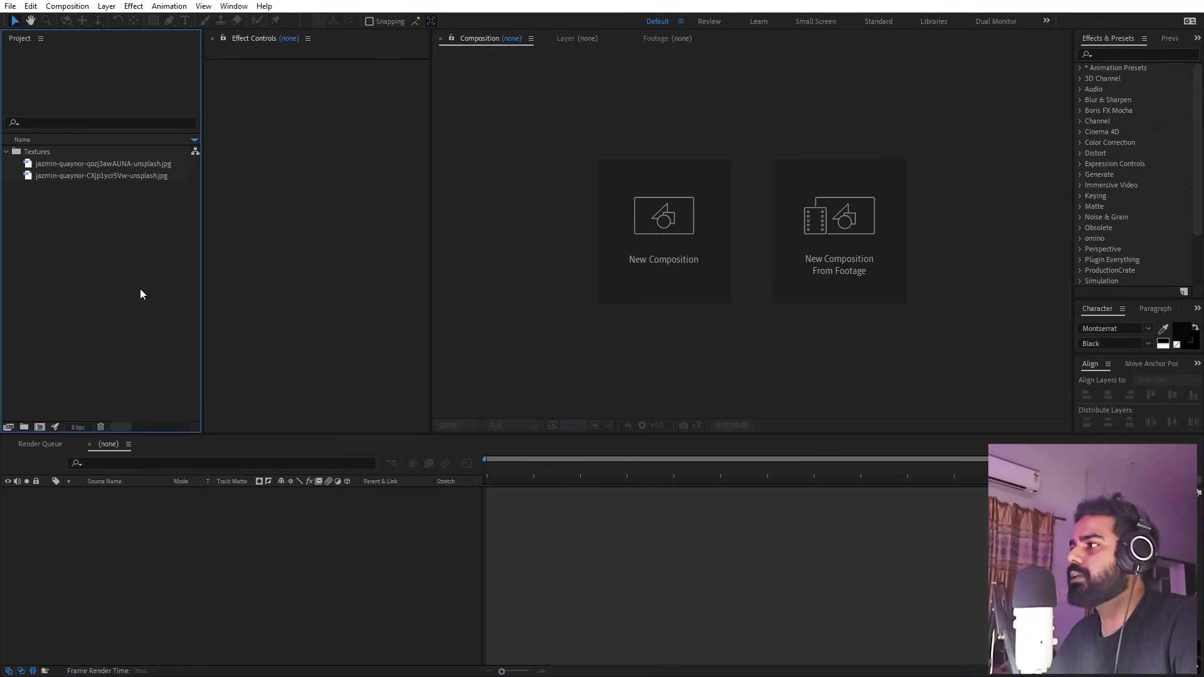
pyautogui.click(71, 5)
pyautogui.click(88, 21)
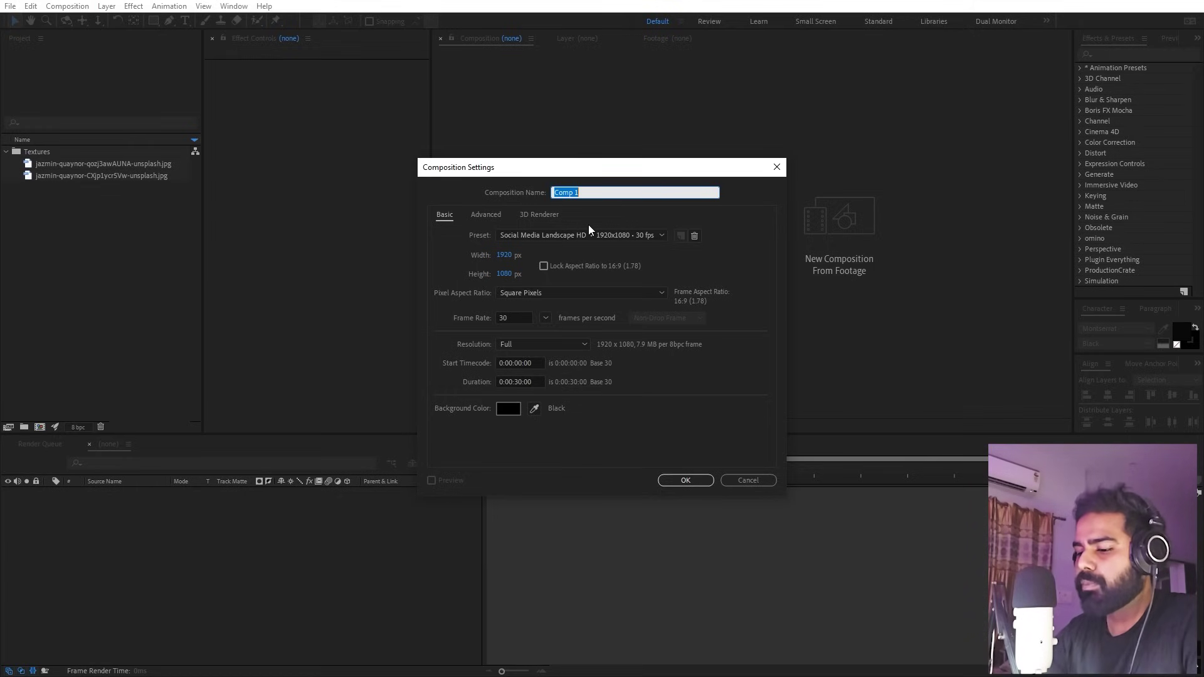
pyautogui.write('Lu')
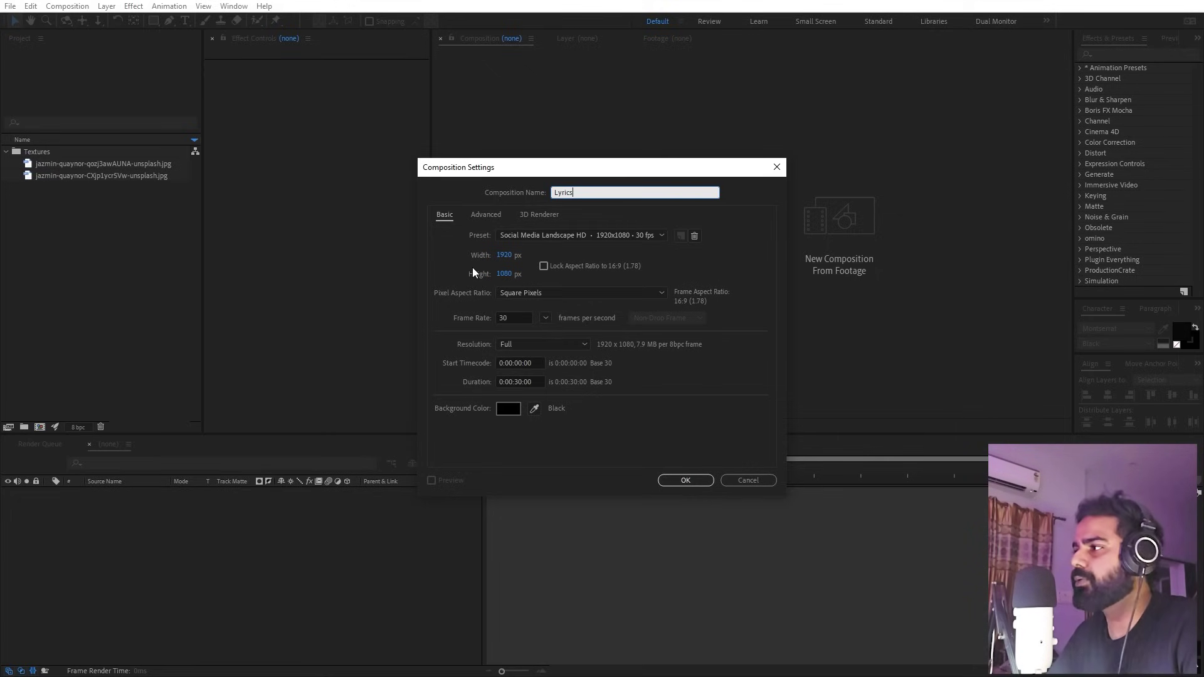
pyautogui.click(500, 254)
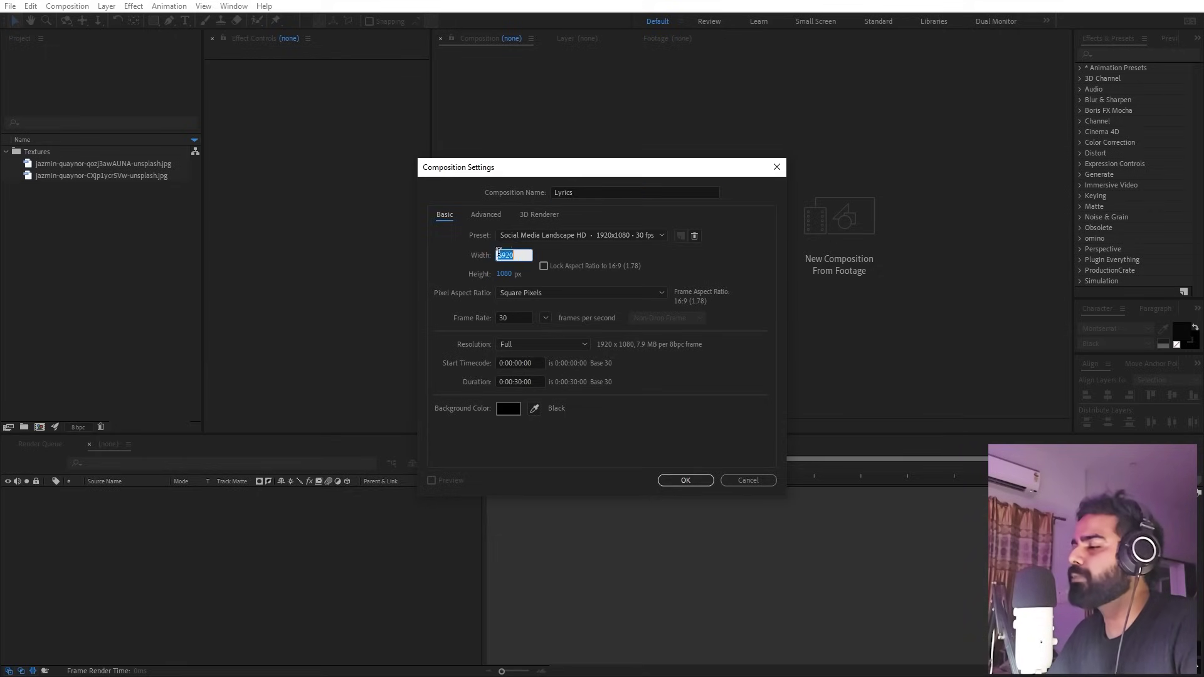
pyautogui.click(523, 255)
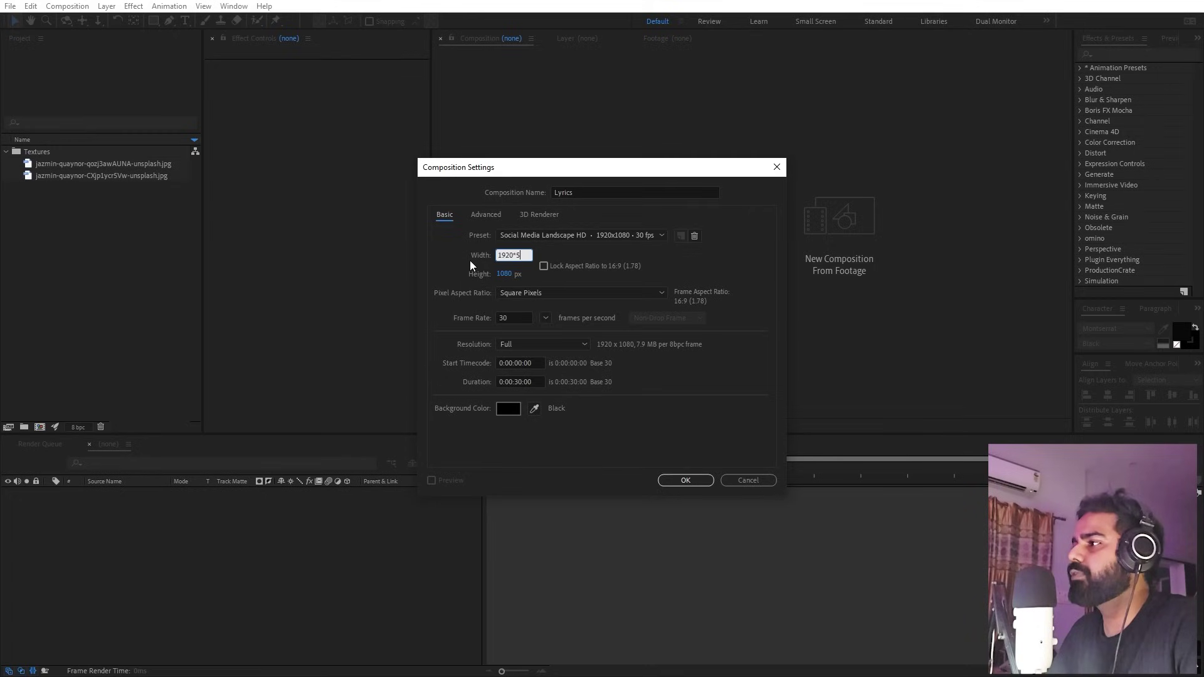
pyautogui.press('Return')
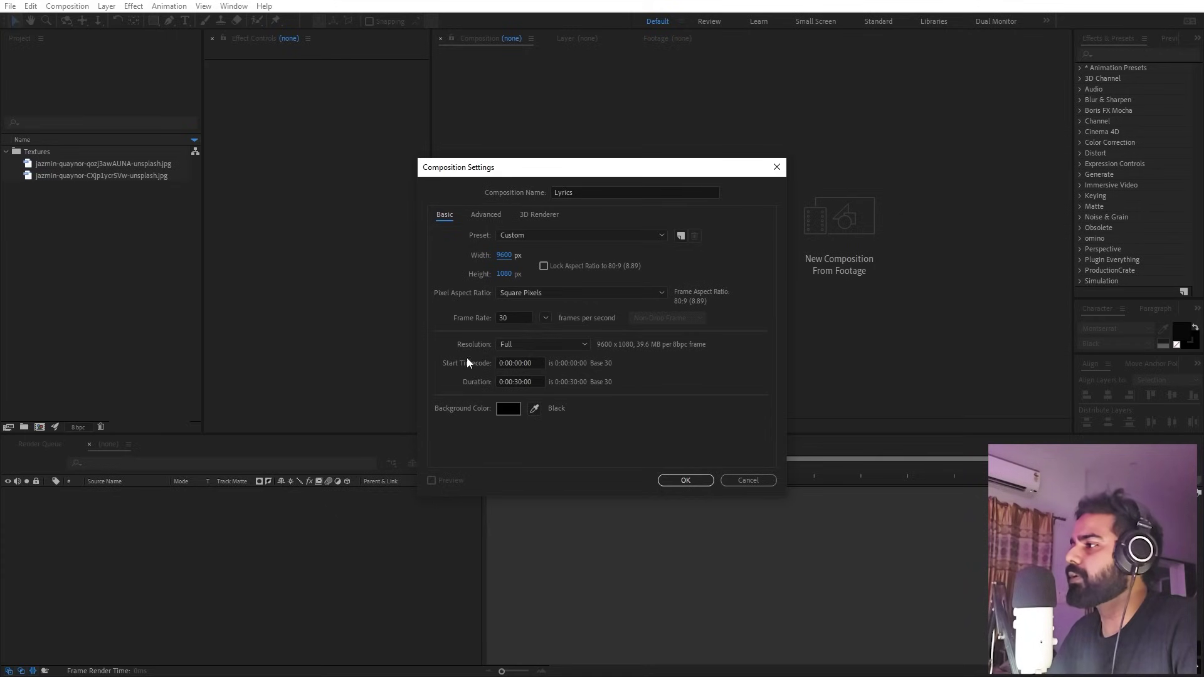
pyautogui.click(677, 482)
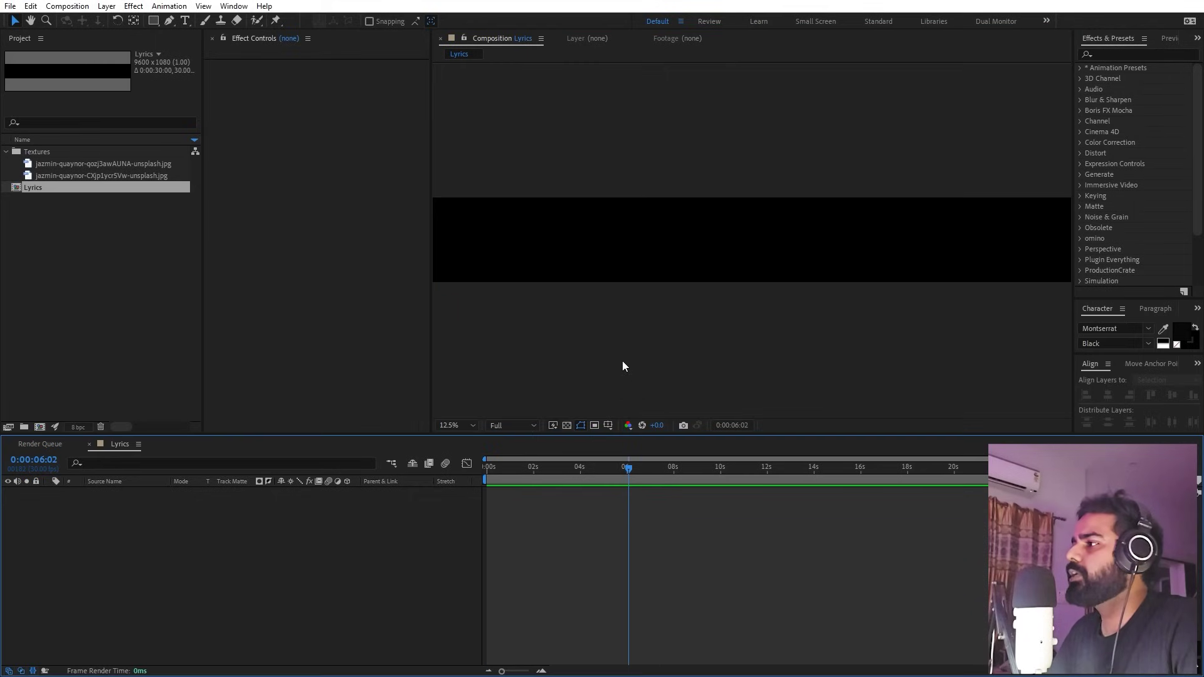
# Add a full-size green solid to the Lyrics composition, with the playhead at the start.
pyautogui.press('Home')
pyautogui.rightClick(219, 584)
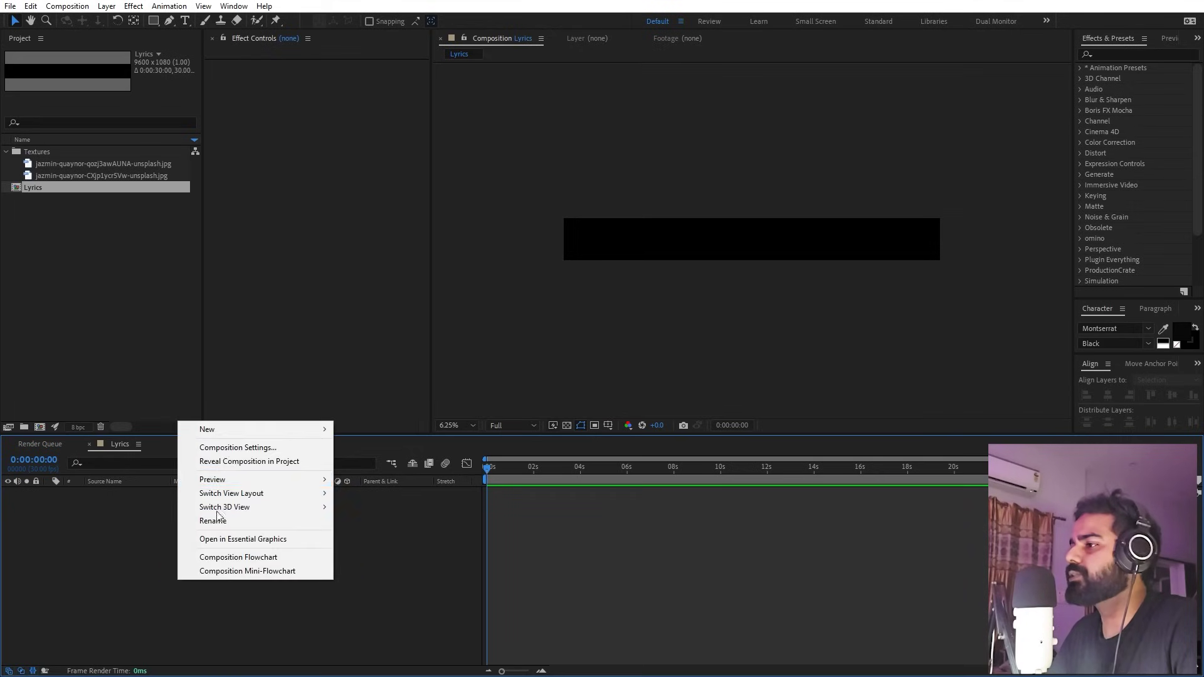
pyautogui.moveTo(228, 432)
pyautogui.click(366, 461)
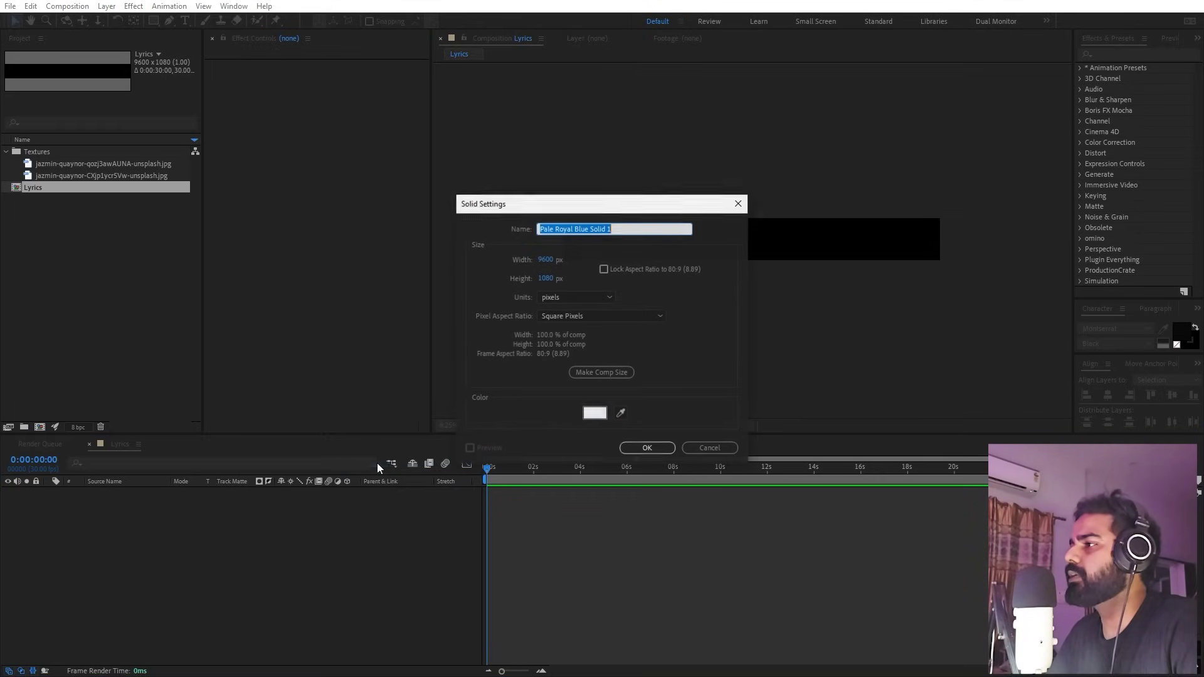
pyautogui.click(594, 413)
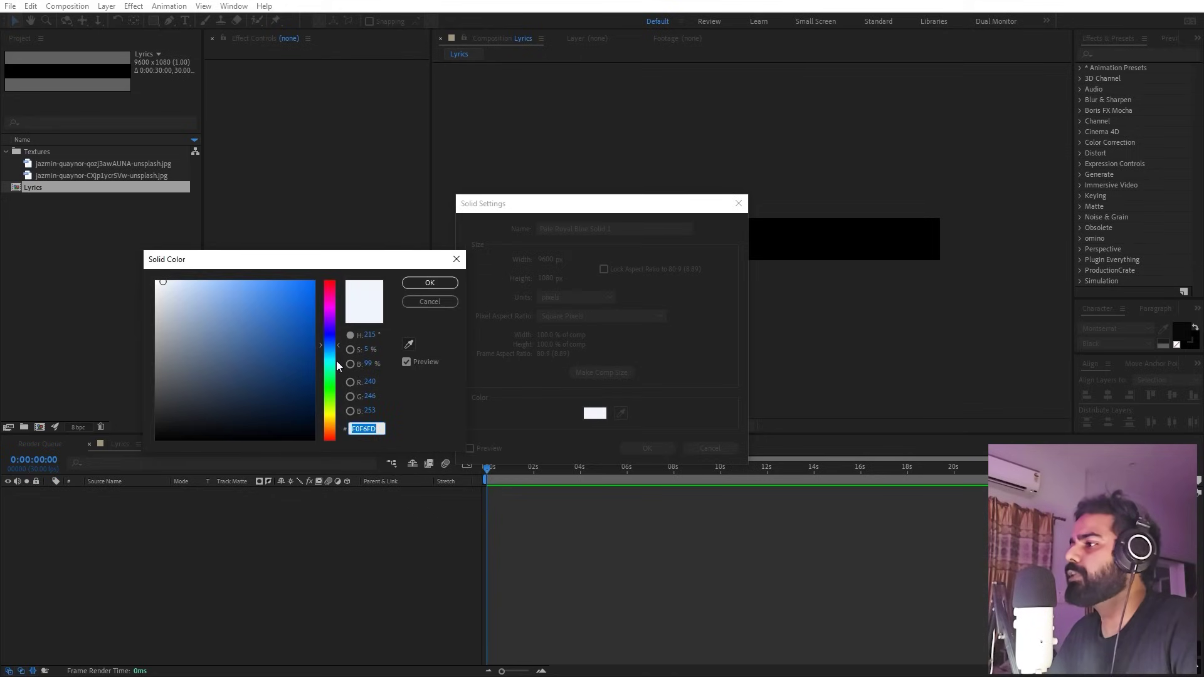
pyautogui.click(332, 372)
pyautogui.moveTo(265, 328)
pyautogui.mouseDown()
pyautogui.moveTo(321, 307)
pyautogui.moveTo(294, 332)
pyautogui.mouseUp()
pyautogui.click(334, 384)
pyautogui.click(439, 284)
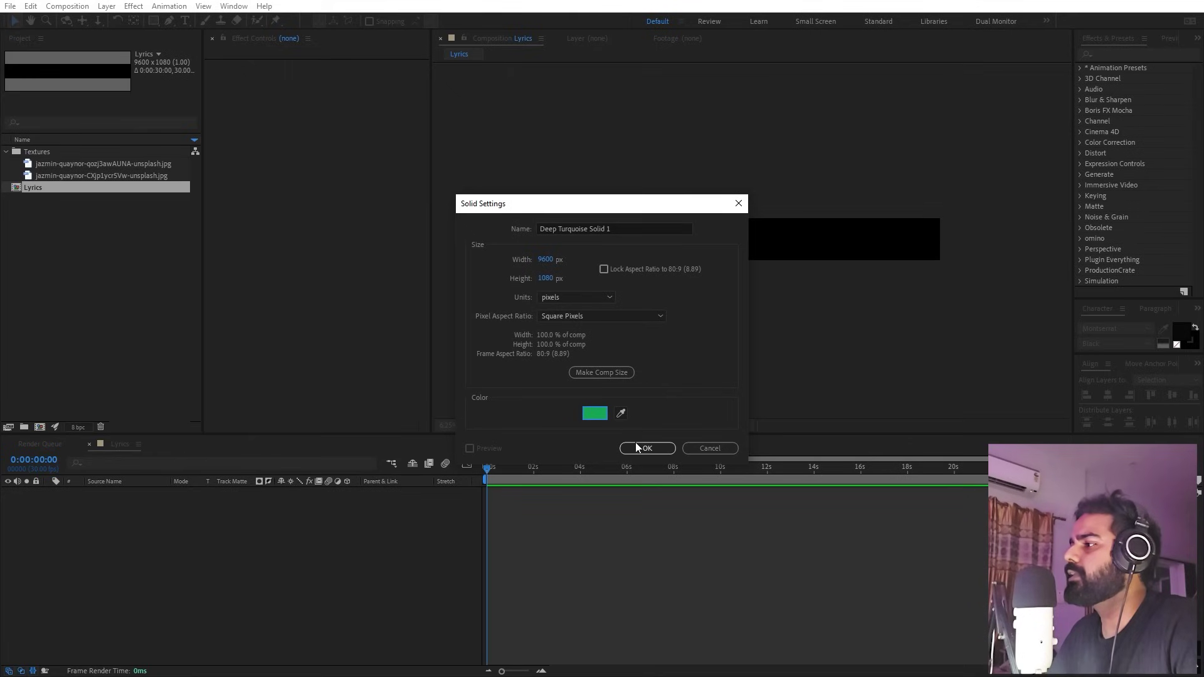
pyautogui.click(643, 448)
pyautogui.scroll(2, 543, 390)
pyautogui.scroll(-1, 543, 389)
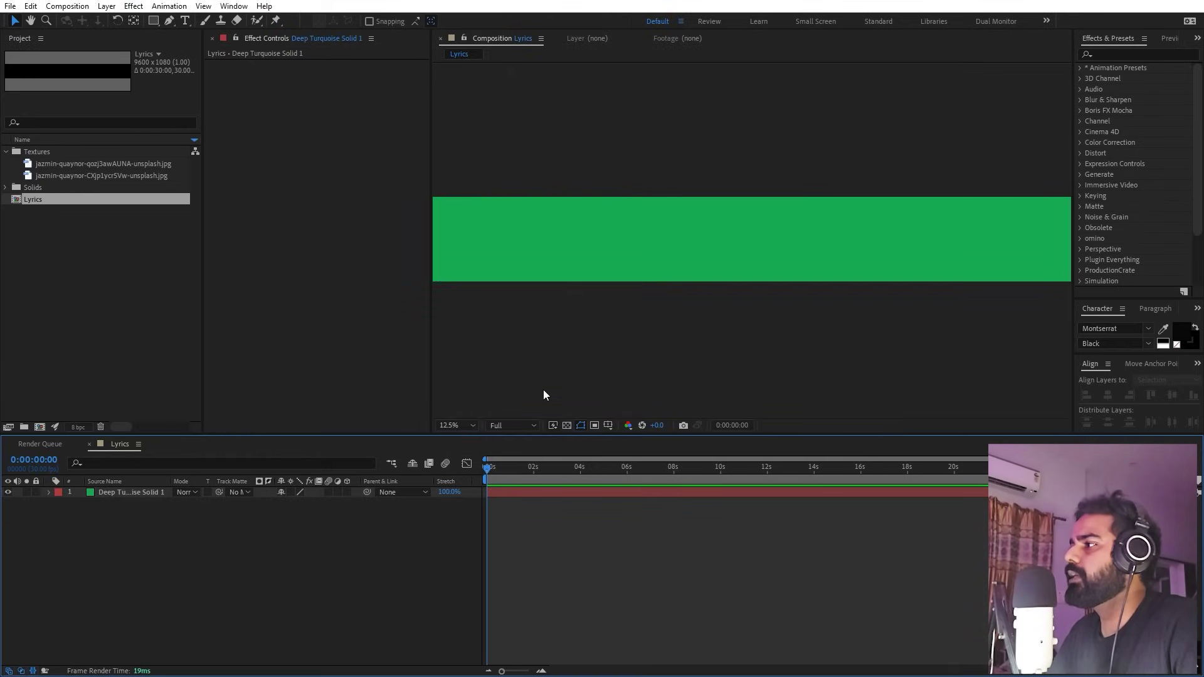
# Place the CXjp1ycr5Vw texture image above the green solid in the Lyrics composition.
pyautogui.click(120, 283)
pyautogui.click(93, 185)
pyautogui.click(91, 175)
pyautogui.click(73, 163)
pyautogui.moveTo(96, 173); pyautogui.dragTo(148, 500)
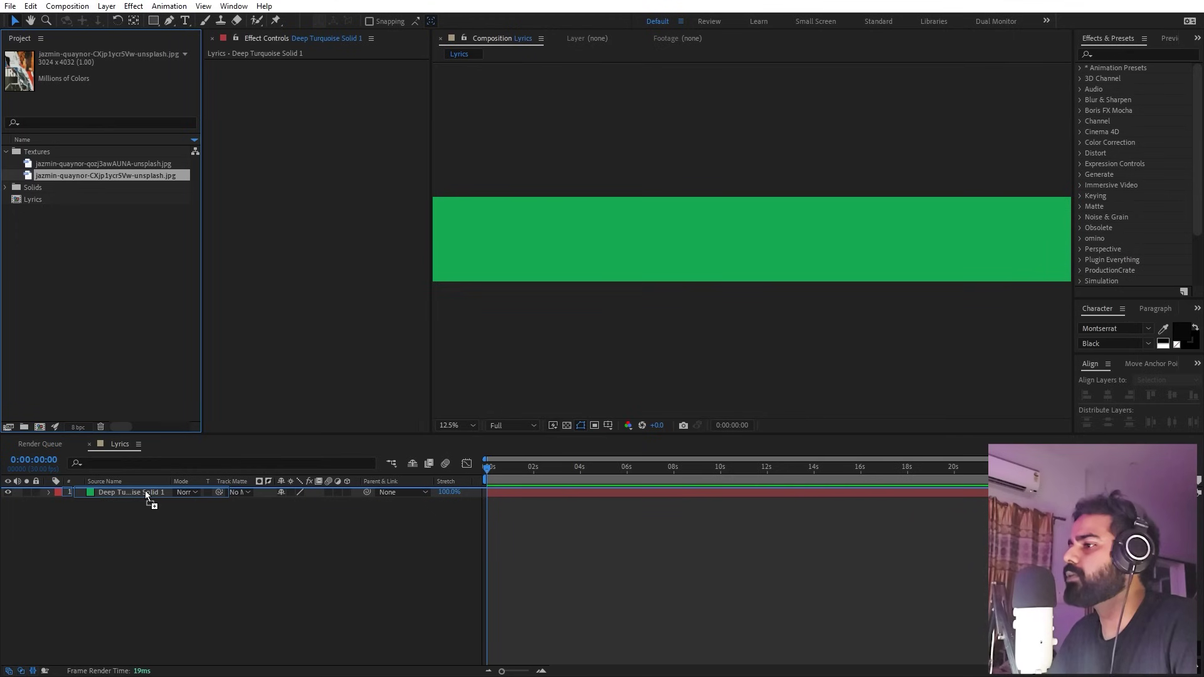
# Set the rotation of the CXjp1ycr5Vw texture layer to 90°.
pyautogui.scroll(-1, 620, 280)
pyautogui.scroll(1, 620, 280)
pyautogui.press('r')
pyautogui.click(295, 503)
pyautogui.write('90')
pyautogui.press('Return')
# Align the rotated texture with the composition's left edge and set its blending mode to Difference.
pyautogui.moveTo(575, 284); pyautogui.dragTo(753, 275)
pyautogui.moveTo(890, 257); pyautogui.dragTo(659, 257)
pyautogui.click(1089, 396)
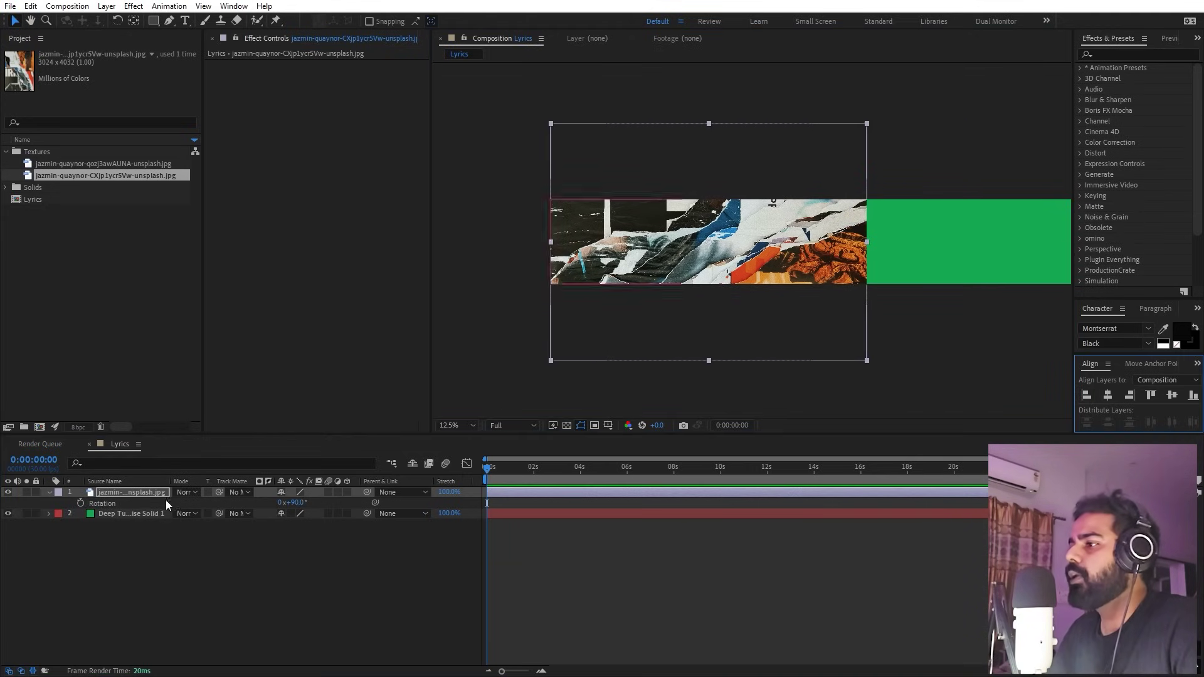
pyautogui.click(184, 491)
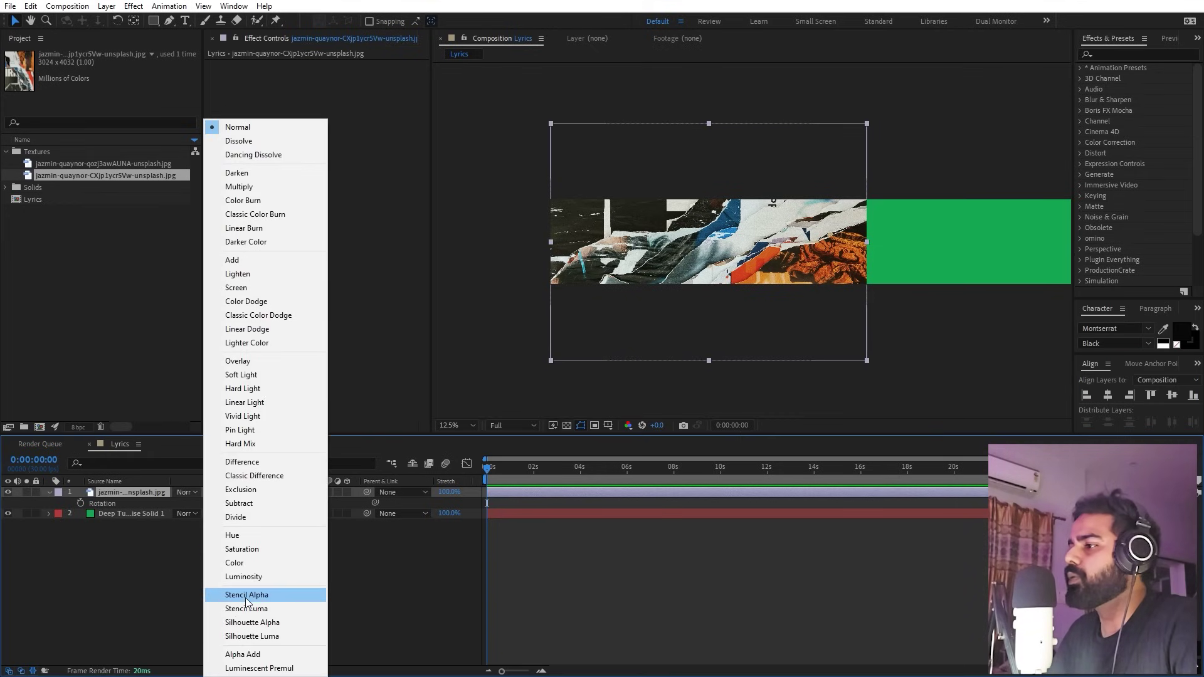
pyautogui.click(230, 463)
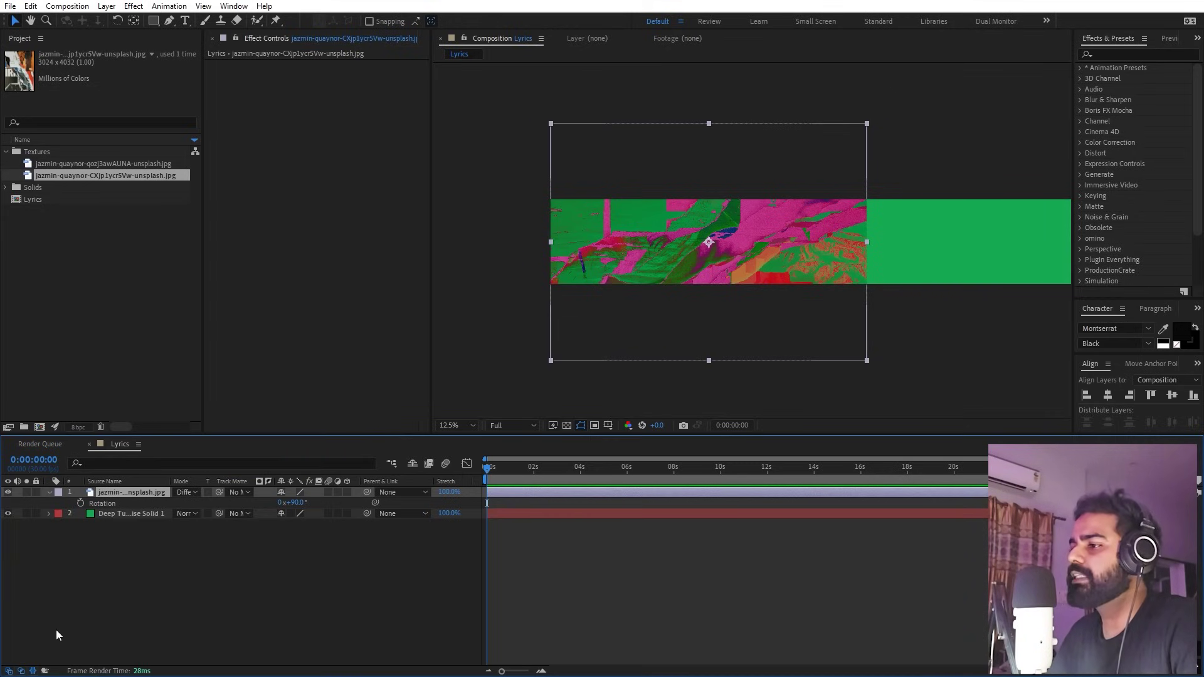
pyautogui.click(120, 611)
# Add the qozj3awAUNA texture image as the top layer, starting at the beginning of the timeline.
pyautogui.click(113, 223)
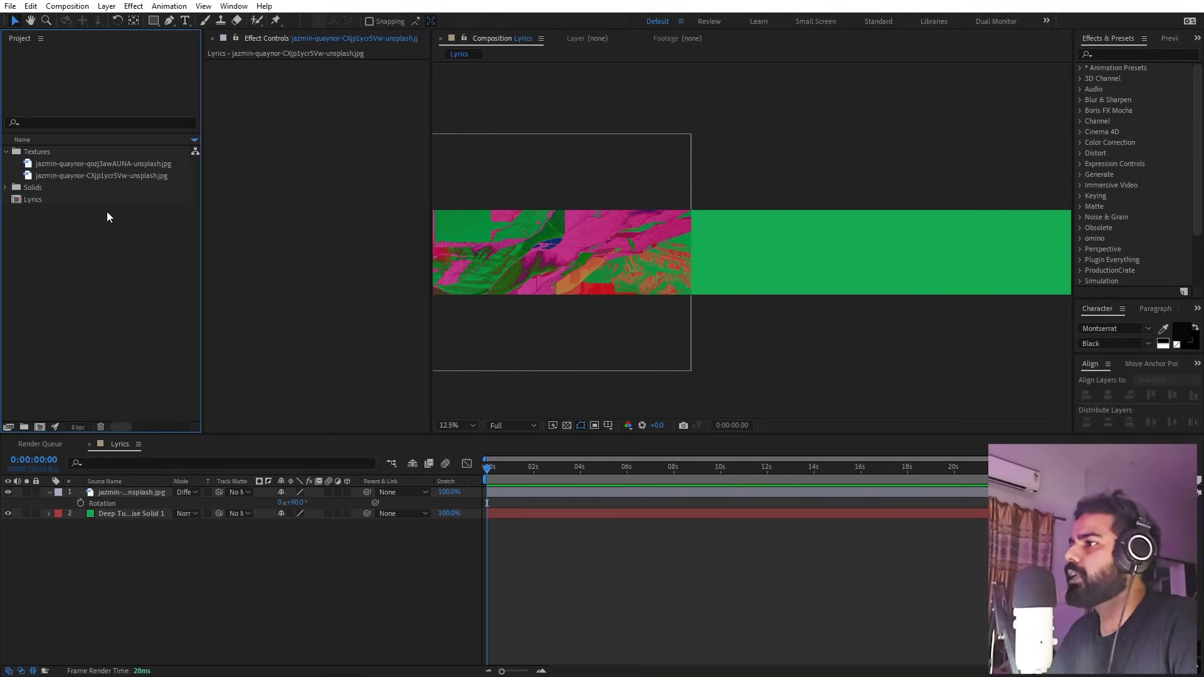
pyautogui.click(75, 175)
pyautogui.click(89, 161)
pyautogui.moveTo(80, 162); pyautogui.dragTo(506, 492)
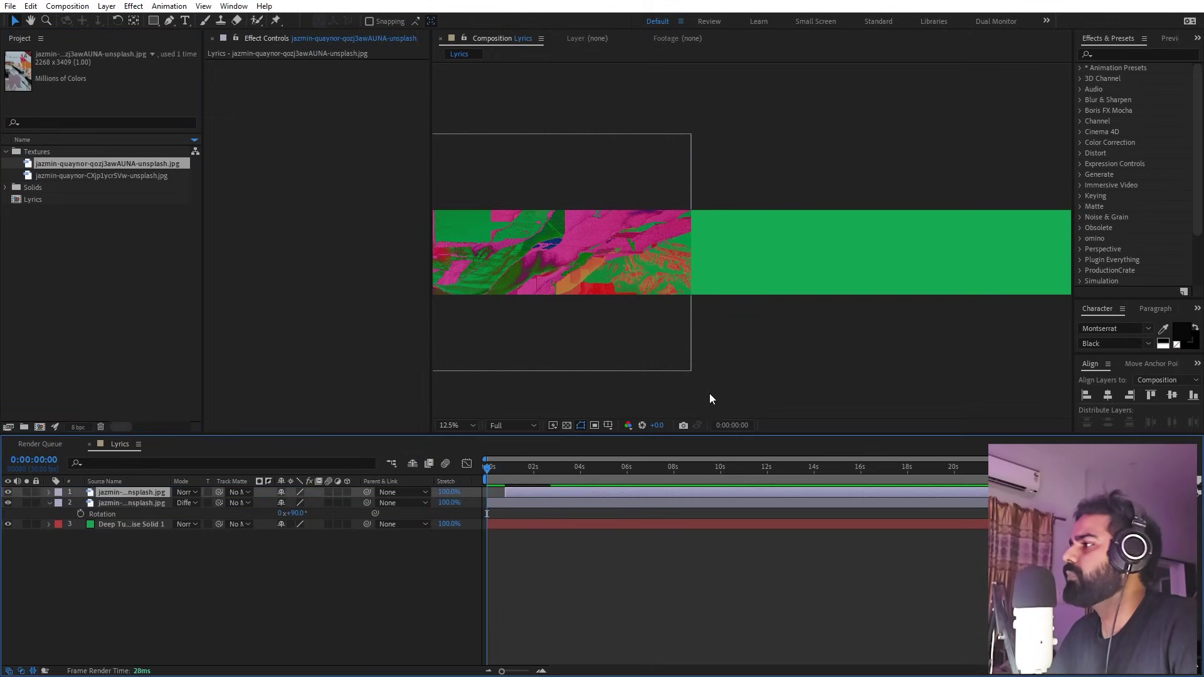
pyautogui.moveTo(587, 491); pyautogui.dragTo(551, 491)
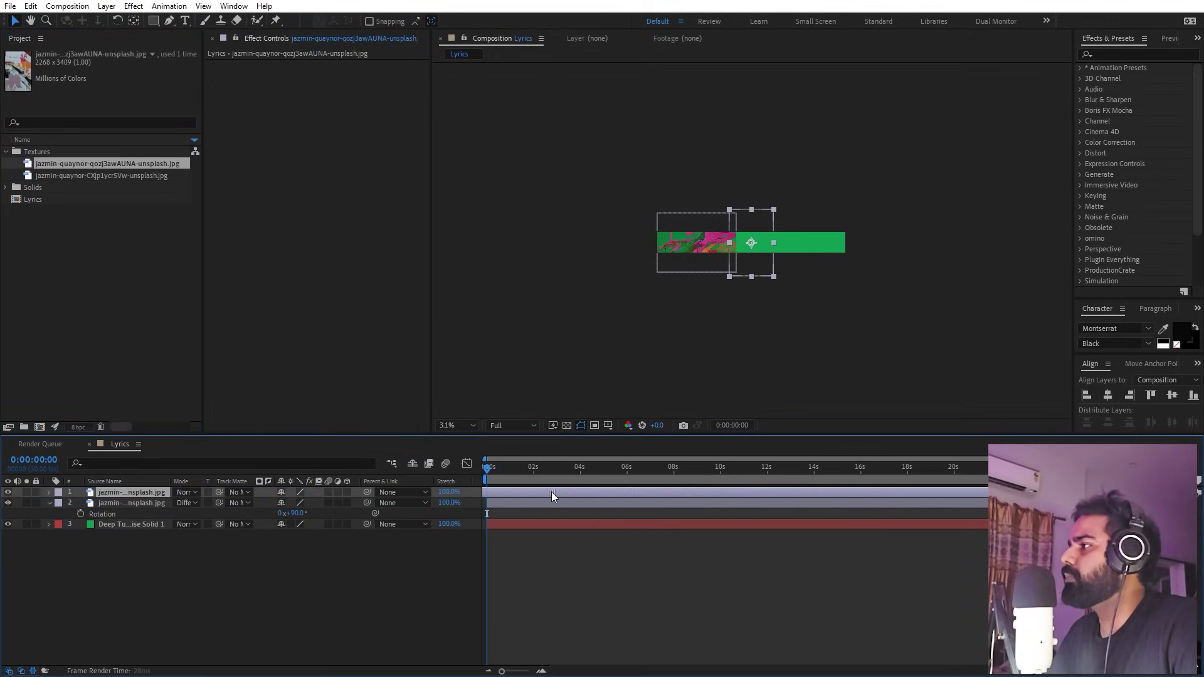
# Set the rotation of the qozj3awAUNA texture layer to 90°.
pyautogui.scroll(1, 743, 246)
pyautogui.press('r')
pyautogui.click(289, 502)
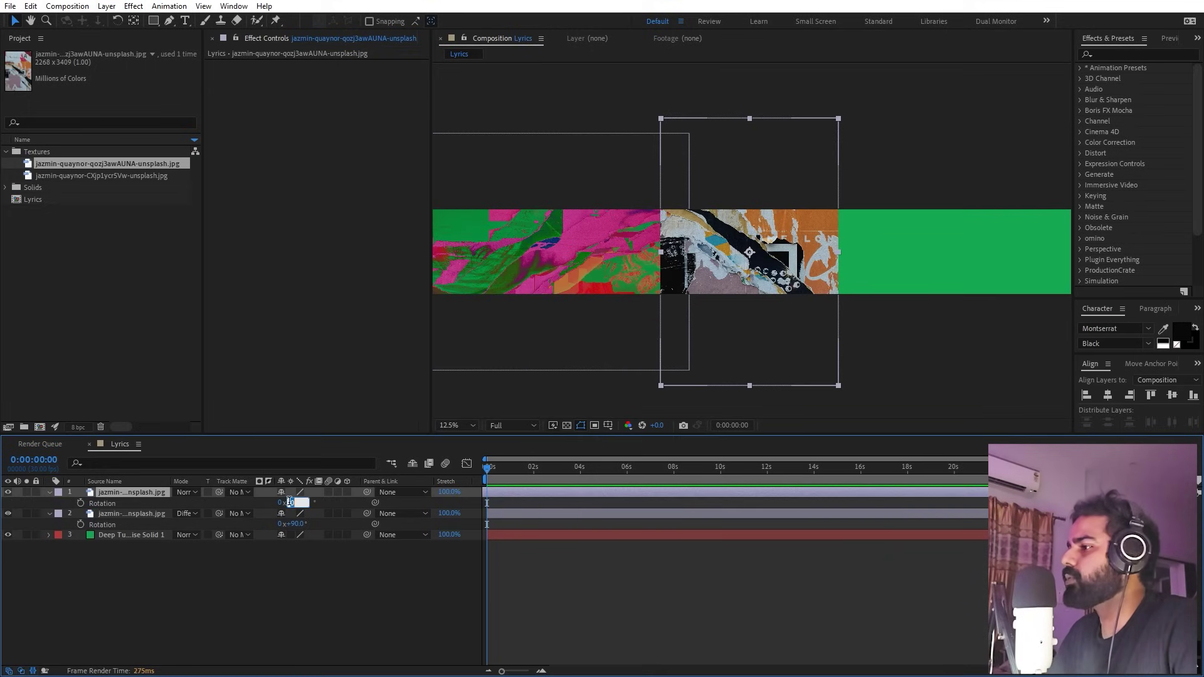
pyautogui.write('90')
pyautogui.press('Return')
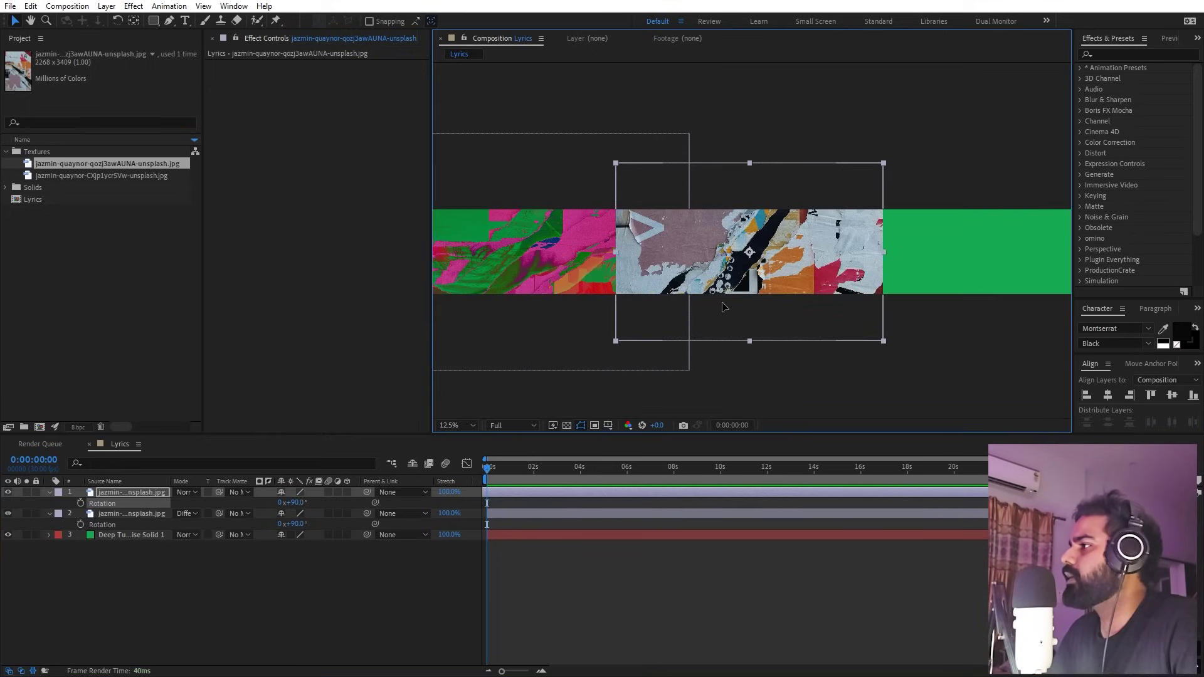
# Move the qozj3awAUNA texture flush against the first texture's right edge and set its blending mode to Difference.
pyautogui.moveTo(715, 309); pyautogui.dragTo(799, 309)
pyautogui.scroll(4, 785, 302)
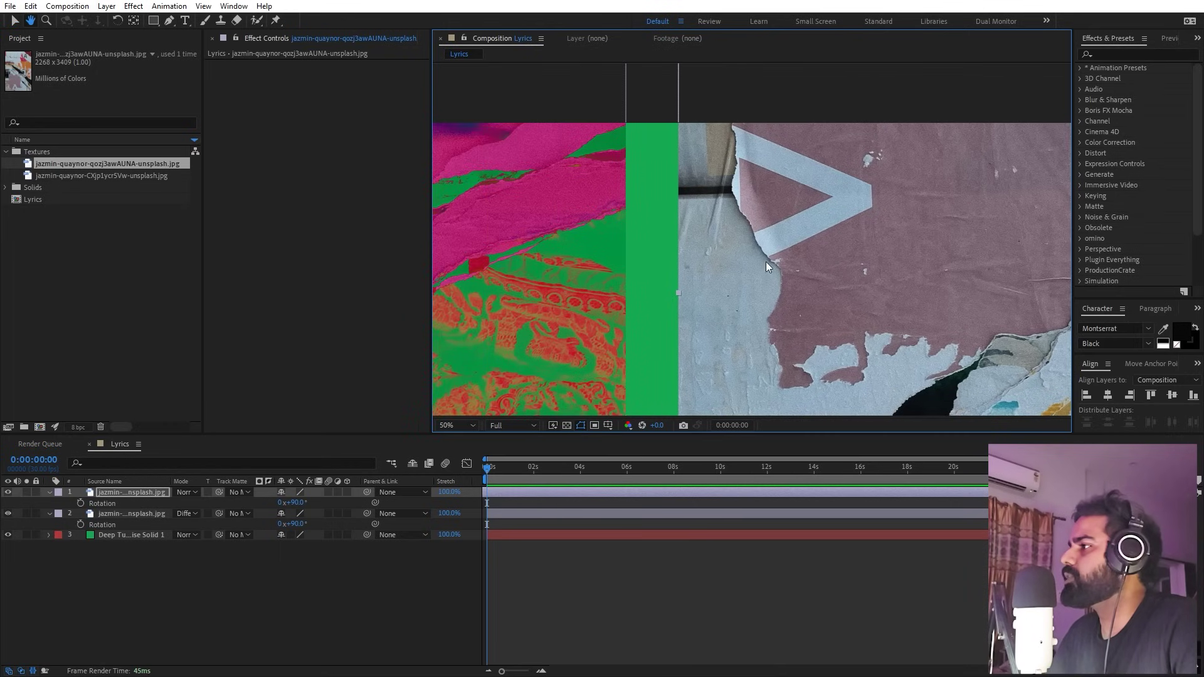
pyautogui.moveTo(738, 265); pyautogui.dragTo(716, 272)
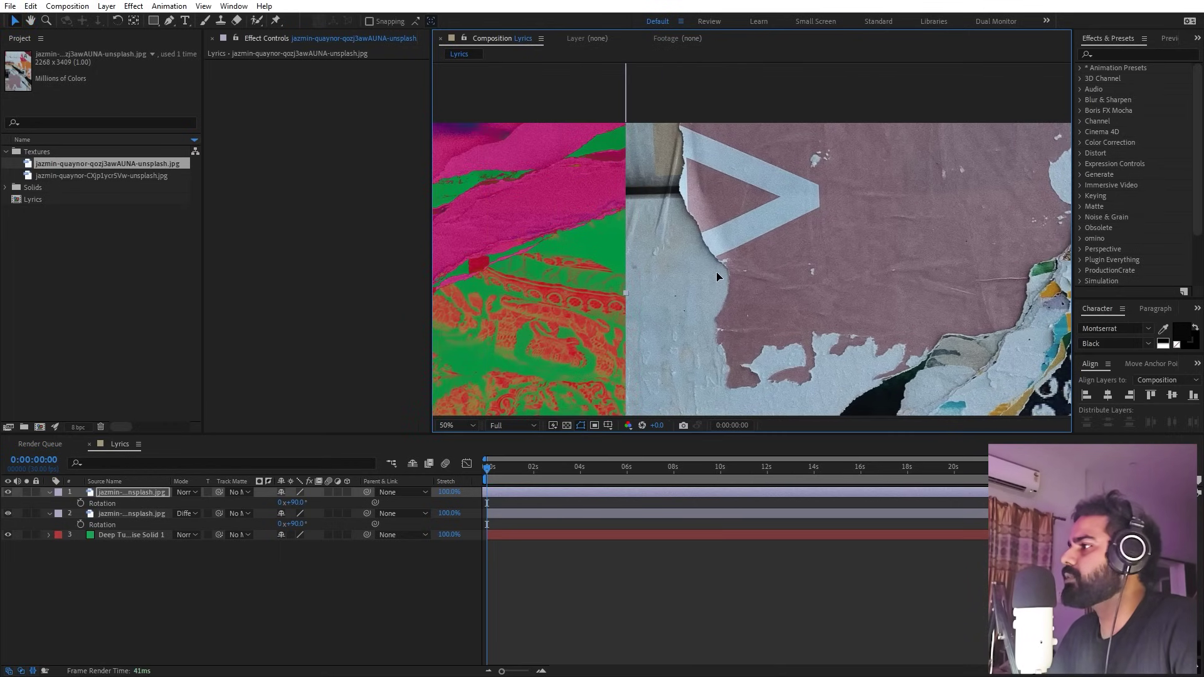
pyautogui.click(187, 491)
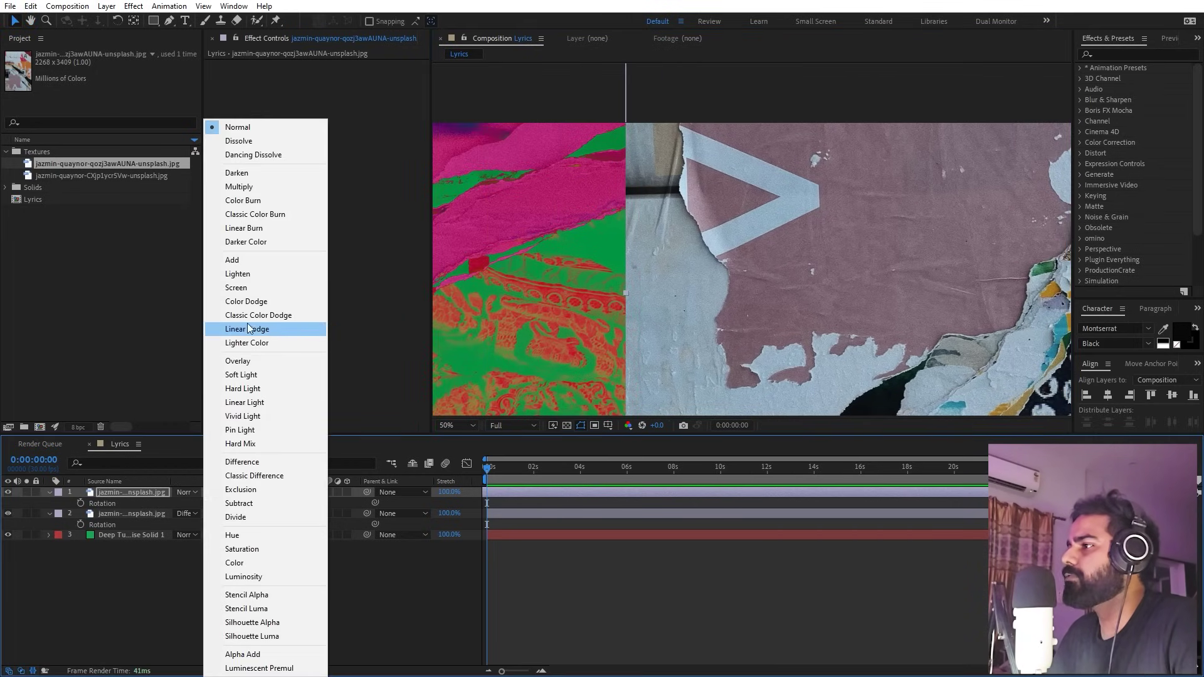
pyautogui.click(254, 475)
# Duplicate the CXjp1ycr5Vw texture layer and position the copy against the qozj3awAUNA texture's right edge, covering the remaining green strip.
pyautogui.scroll(-4, 498, 295)
pyautogui.press('h')
pyautogui.moveTo(854, 362); pyautogui.dragTo(702, 375)
pyautogui.press('v')
pyautogui.click(150, 511)
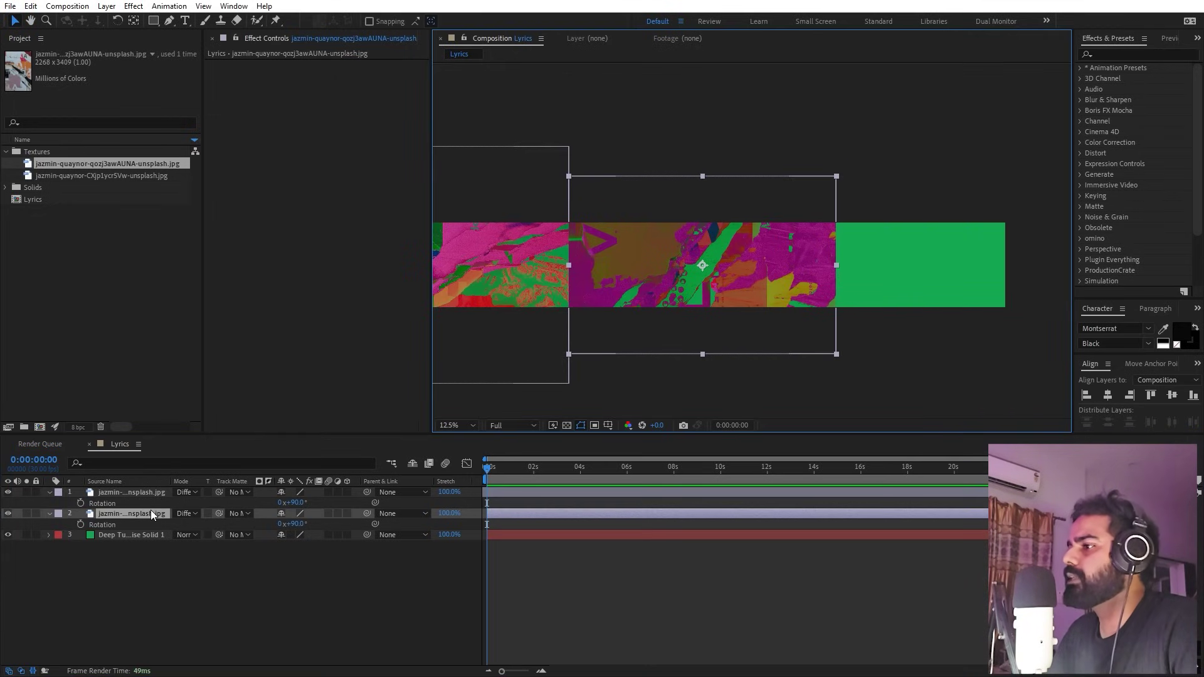
pyautogui.hotkey('ctrl', 'd')
pyautogui.moveTo(543, 339); pyautogui.dragTo(1119, 318)
pyautogui.press('h')
pyautogui.scroll(3, 798, 296)
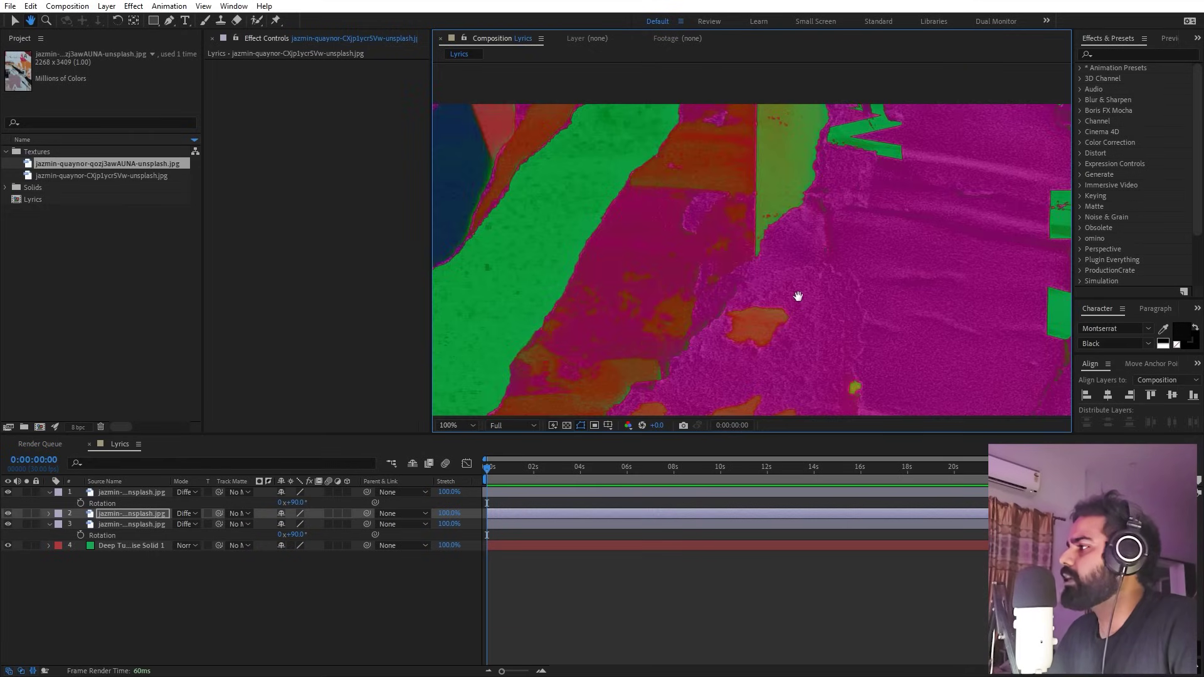
pyautogui.scroll(-2, 815, 295)
pyautogui.scroll(4, 776, 293)
pyautogui.press('v')
pyautogui.moveTo(988, 243); pyautogui.dragTo(954, 246)
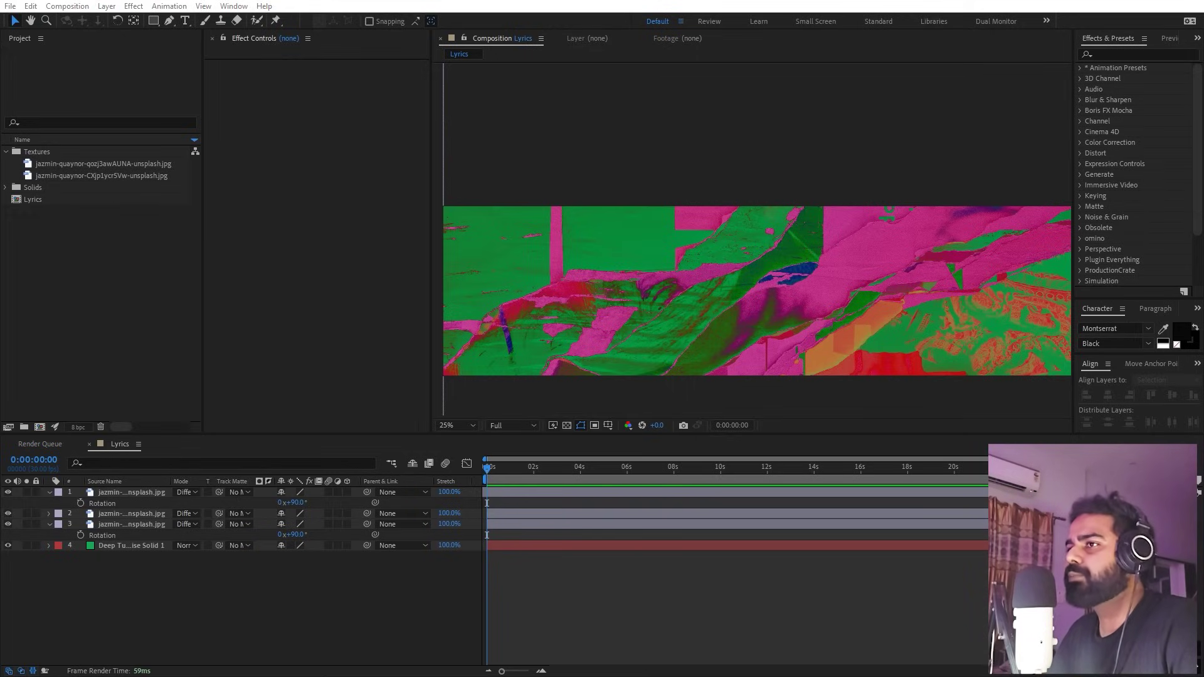
# Switch to the Notepad file with the song lyrics, check the lines and move its window aside.
pyautogui.hotkey('alt', 'Tab')
pyautogui.moveTo(411, 182); pyautogui.dragTo(740, 131)
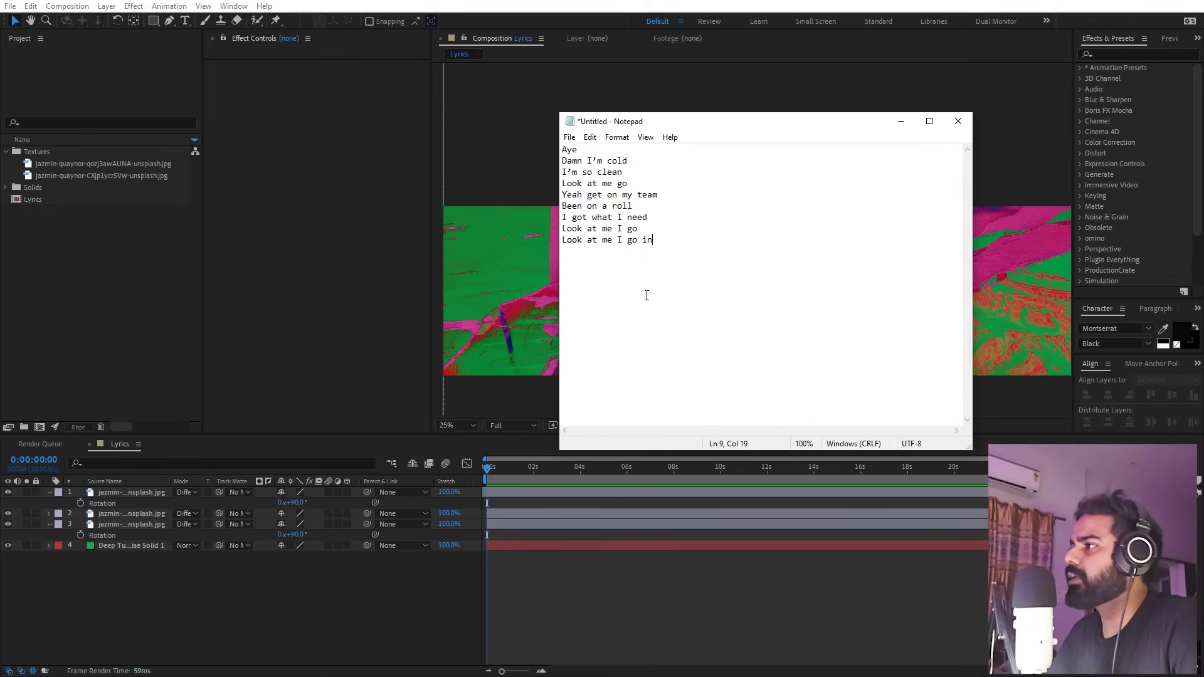
pyautogui.hotkey('ctrl', 'a')
pyautogui.moveTo(716, 128); pyautogui.dragTo(0, 257)
# Add a text layer reading AYE over the left part of the Lyrics composition.
pyautogui.click(289, 589)
pyautogui.click(59, 188)
pyautogui.hotkey('ctrl', 'shift', 'a')
pyautogui.click(186, 20)
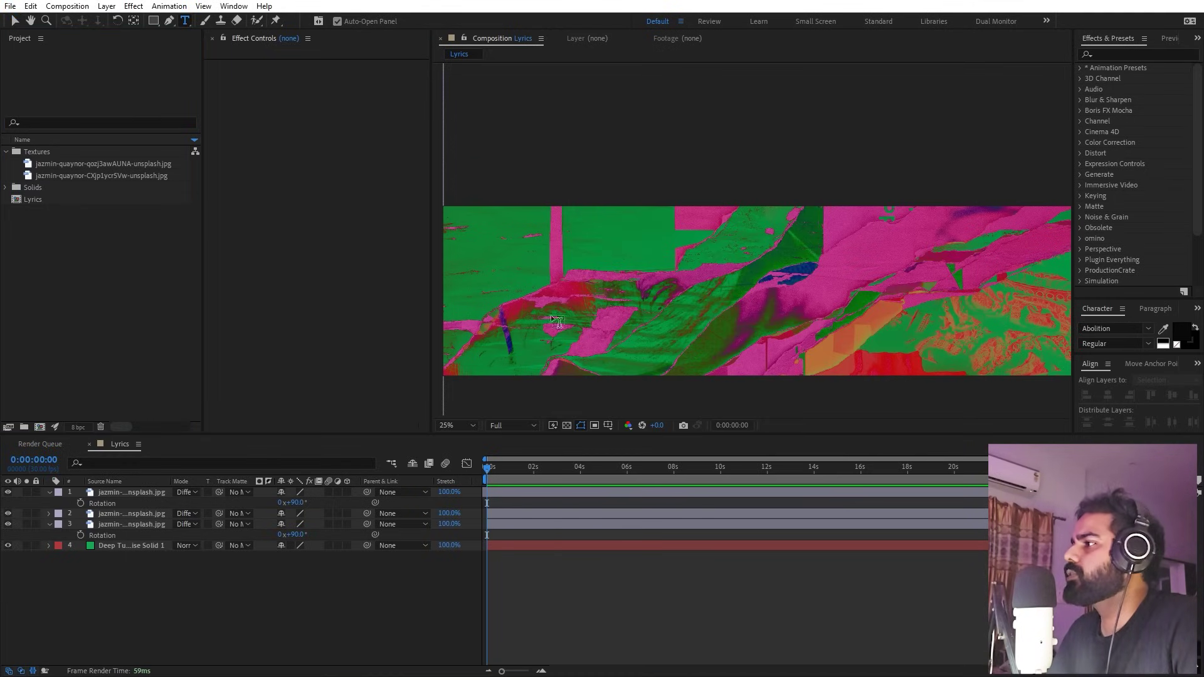
pyautogui.click(511, 282)
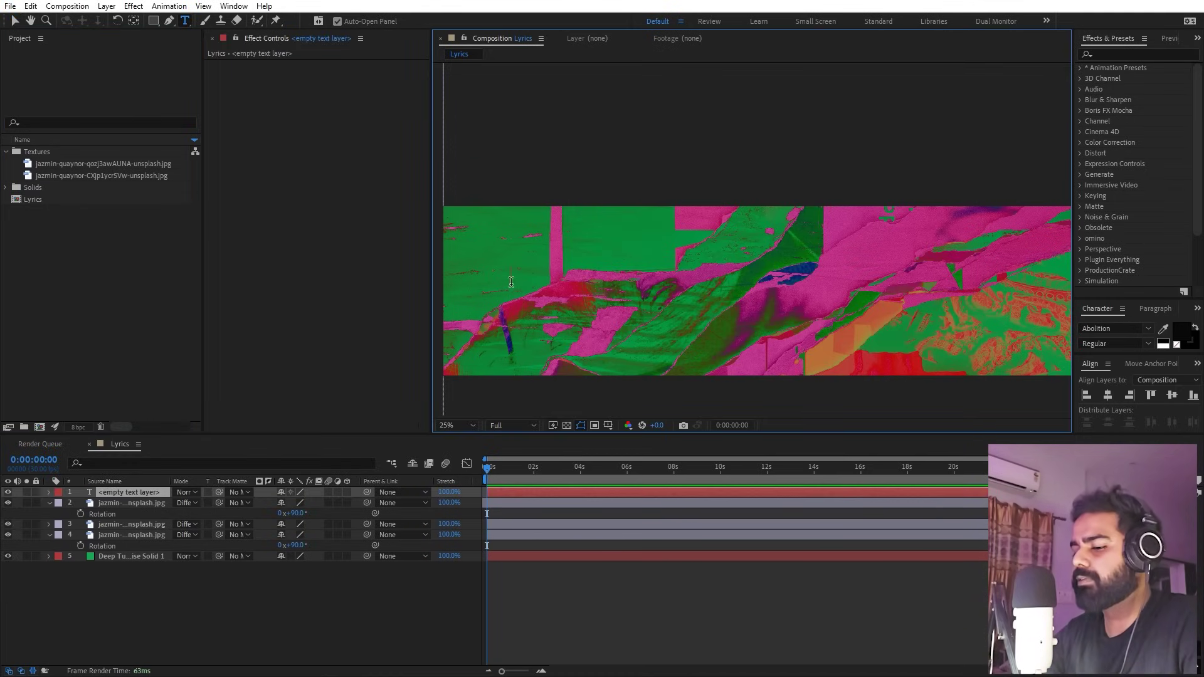
pyautogui.write('AYE')
pyautogui.doubleClick(511, 285)
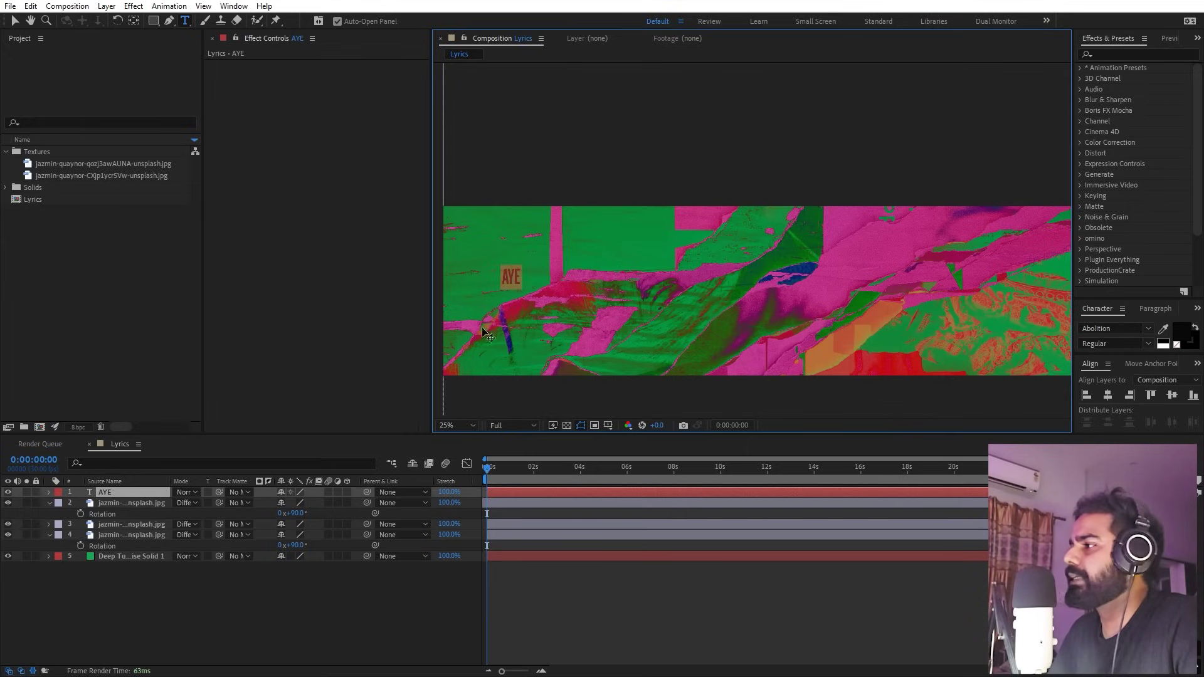
# Enlarge the AYE text to fill most of the composition's height at its left end and centre it vertically.
pyautogui.click(142, 504)
pyautogui.click(141, 494)
pyautogui.press('v')
pyautogui.scroll(2, 545, 276)
pyautogui.press('space')
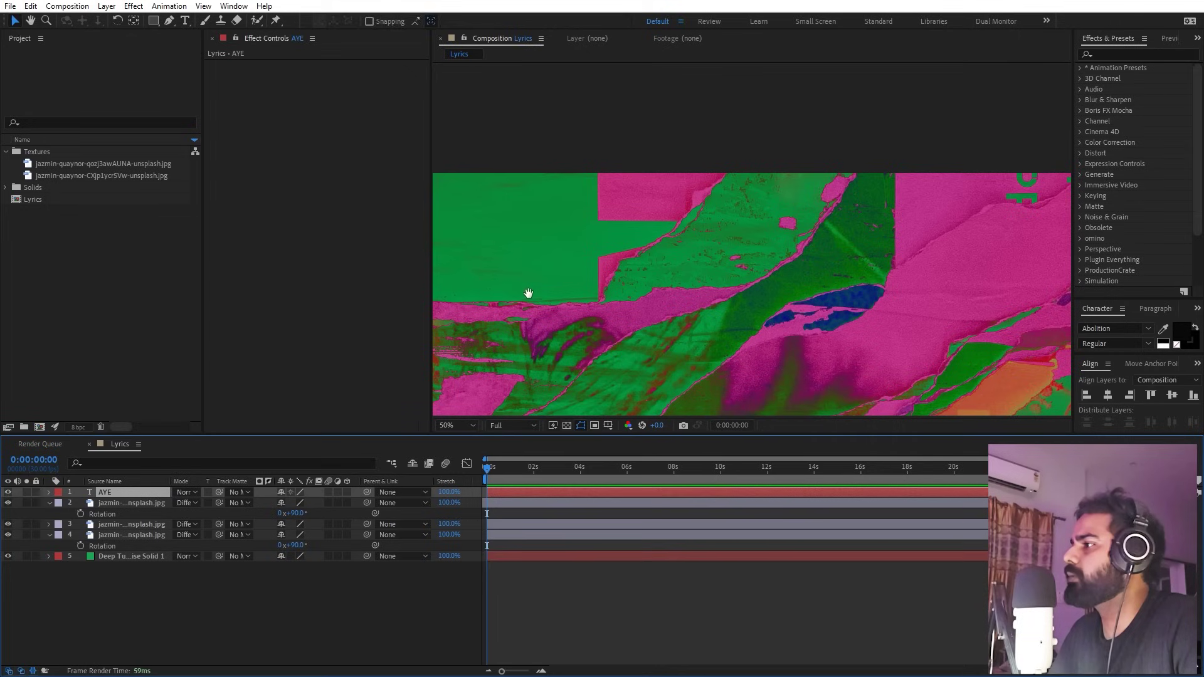
pyautogui.moveTo(517, 306); pyautogui.dragTo(827, 231)
pyautogui.moveTo(623, 274); pyautogui.dragTo(751, 265)
pyautogui.press('space')
pyautogui.scroll(-2, 750, 265)
pyautogui.moveTo(715, 225); pyautogui.dragTo(772, 264)
pyautogui.moveTo(802, 174); pyautogui.dragTo(783, 196)
pyautogui.click(1172, 395)
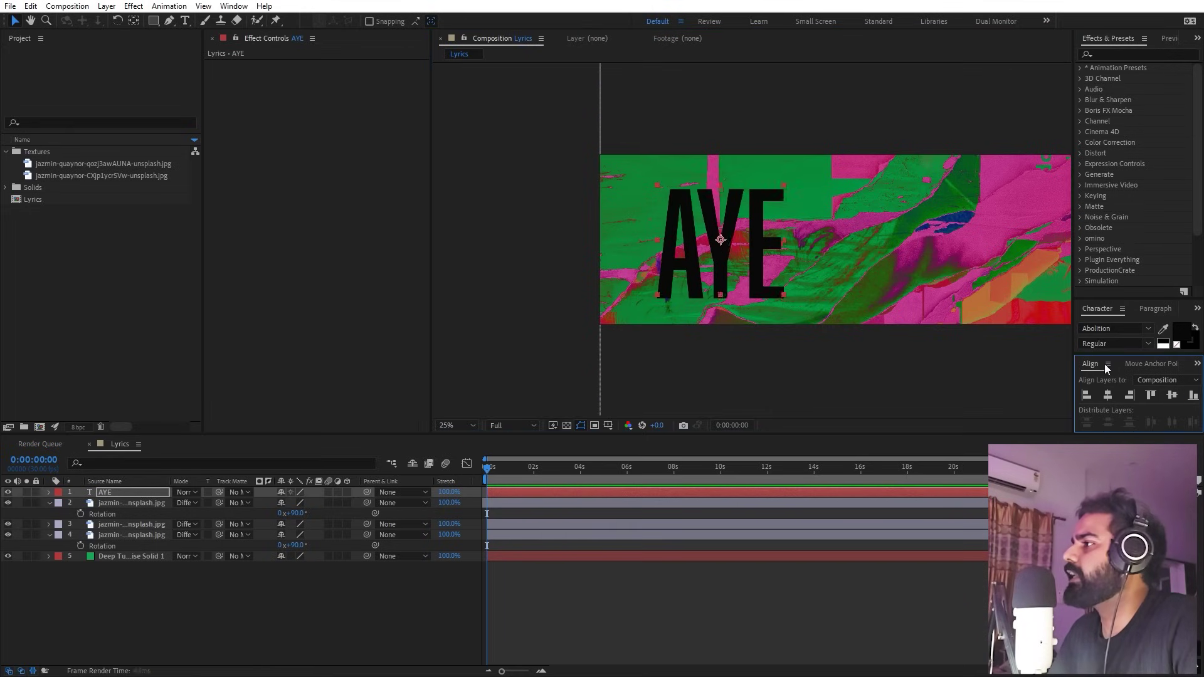
# Find the Drop Shadow effect and apply it to the AYE text layer.
pyautogui.scroll(2, 727, 216)
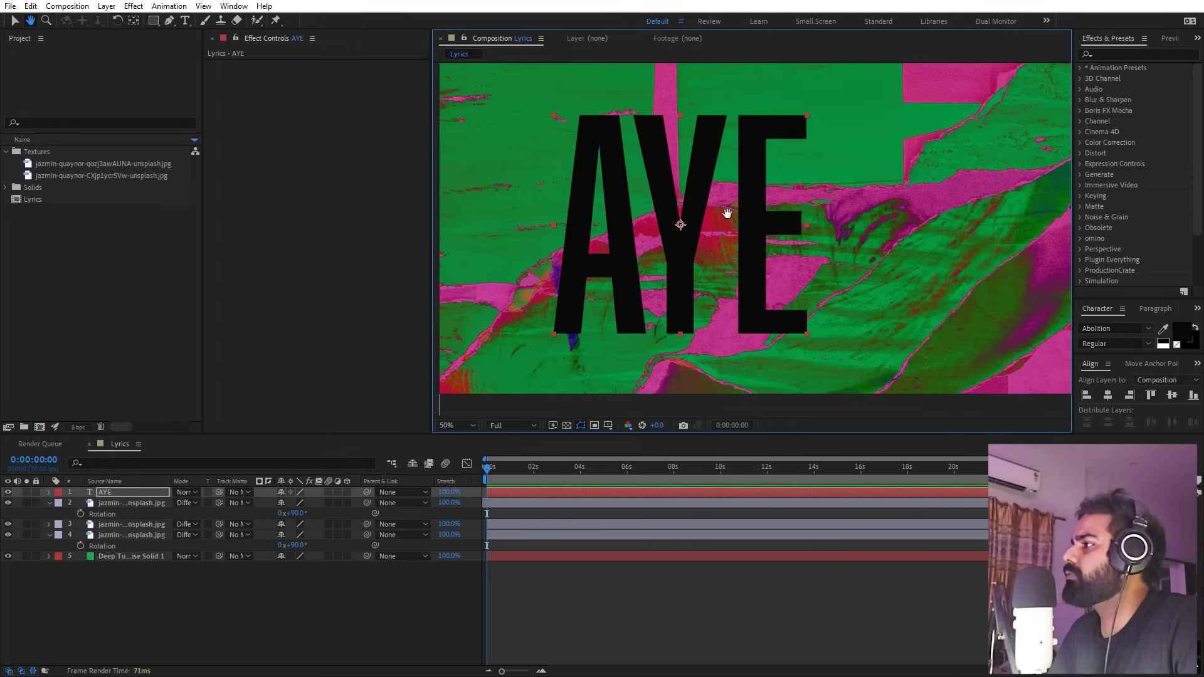
pyautogui.moveTo(727, 216); pyautogui.dragTo(702, 238)
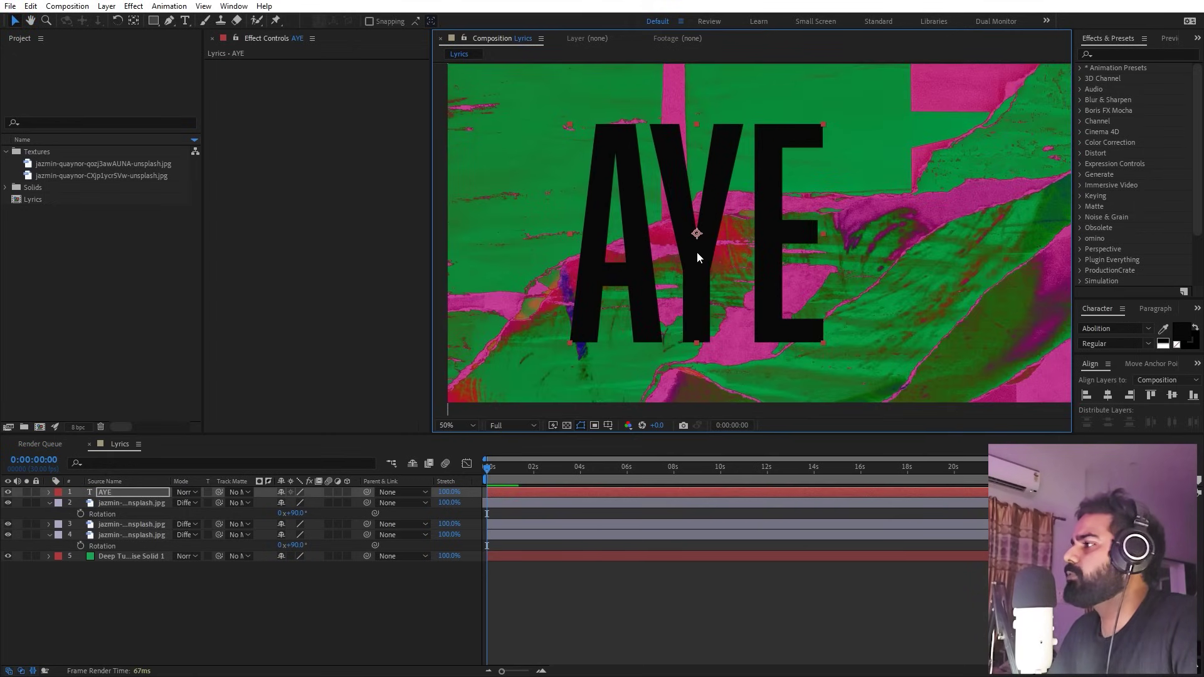
pyautogui.click(1129, 54)
pyautogui.write('drop')
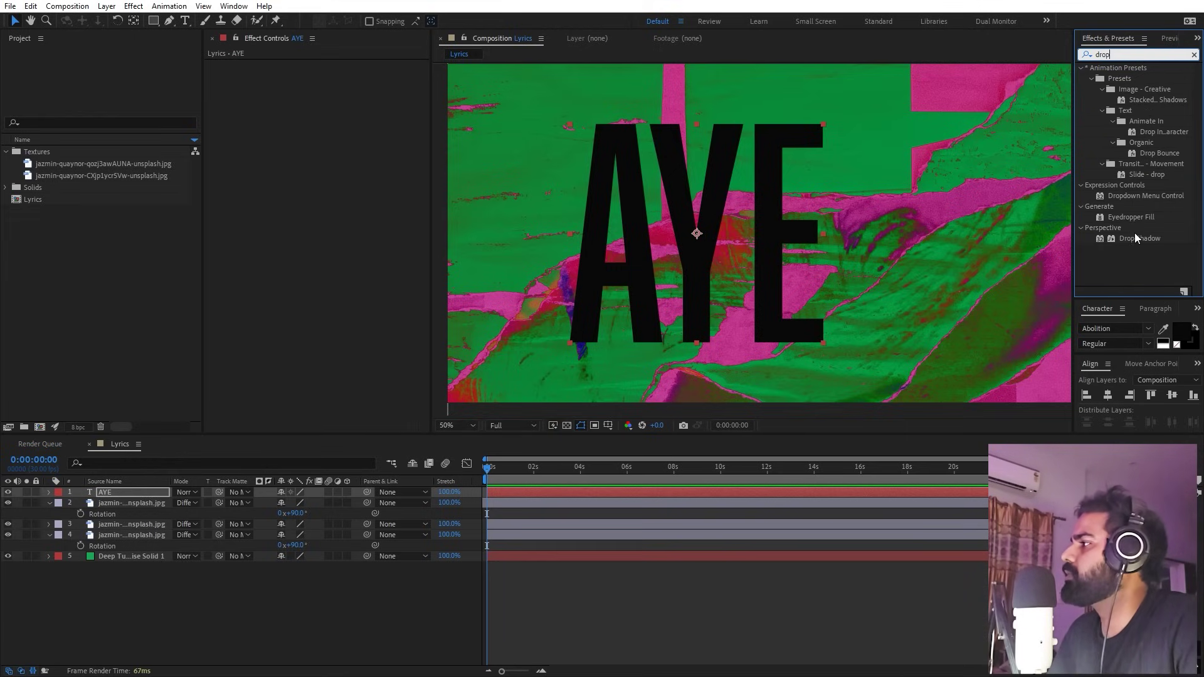
pyautogui.moveTo(1137, 237); pyautogui.dragTo(717, 230)
# Set the AYE text's shadow colour to cream white FFFEEF.
pyautogui.click(332, 76)
pyautogui.moveTo(267, 316); pyautogui.dragTo(155, 280)
pyautogui.click(329, 417)
pyautogui.moveTo(331, 418); pyautogui.dragTo(332, 421)
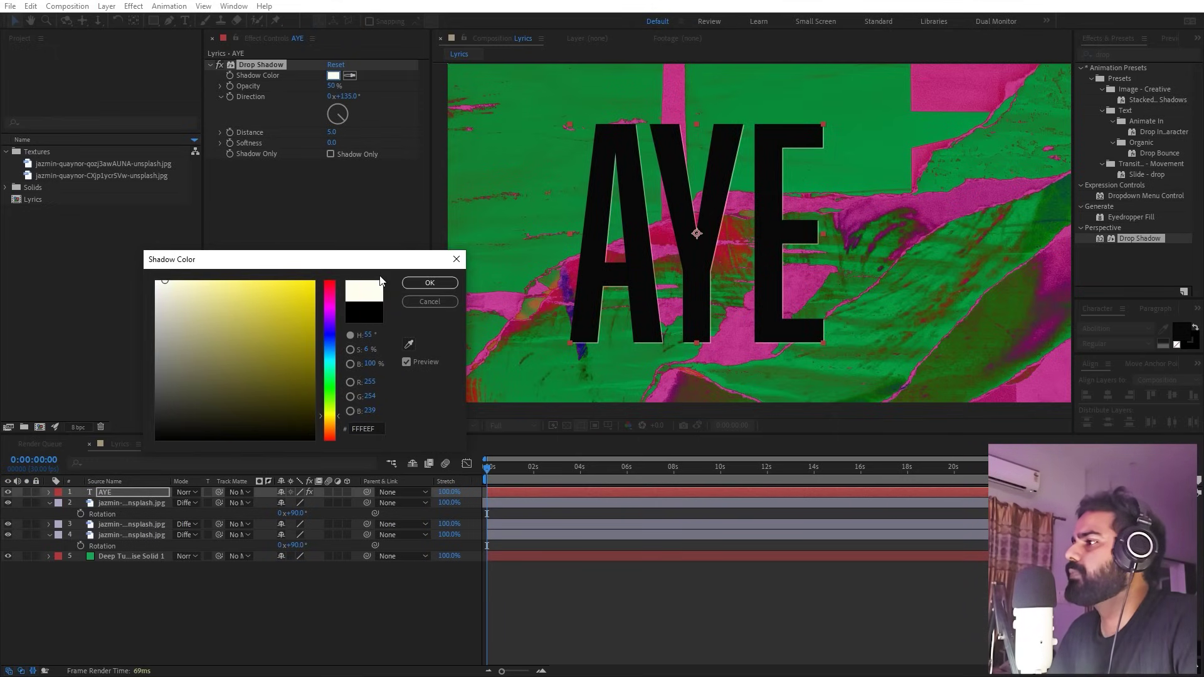
pyautogui.click(429, 282)
# Set the AYE Drop Shadow's opacity to 100% and its distance to 6.5.
pyautogui.moveTo(329, 136); pyautogui.dragTo(335, 137)
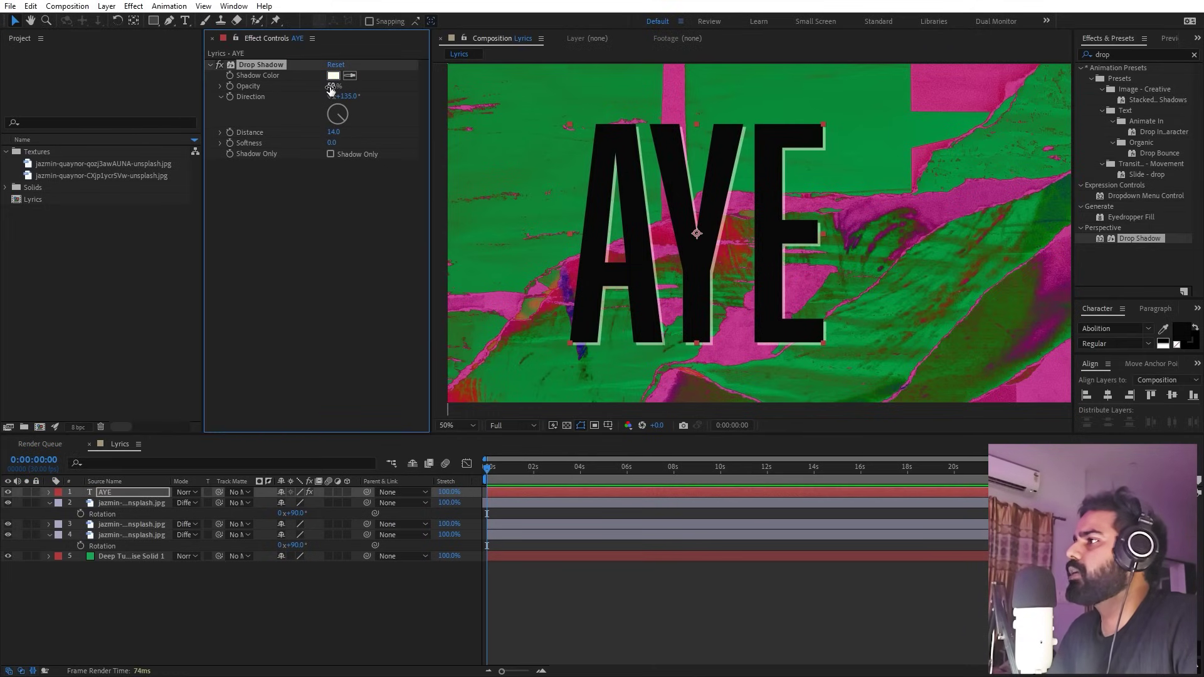
pyautogui.moveTo(417, 89); pyautogui.dragTo(570, 89)
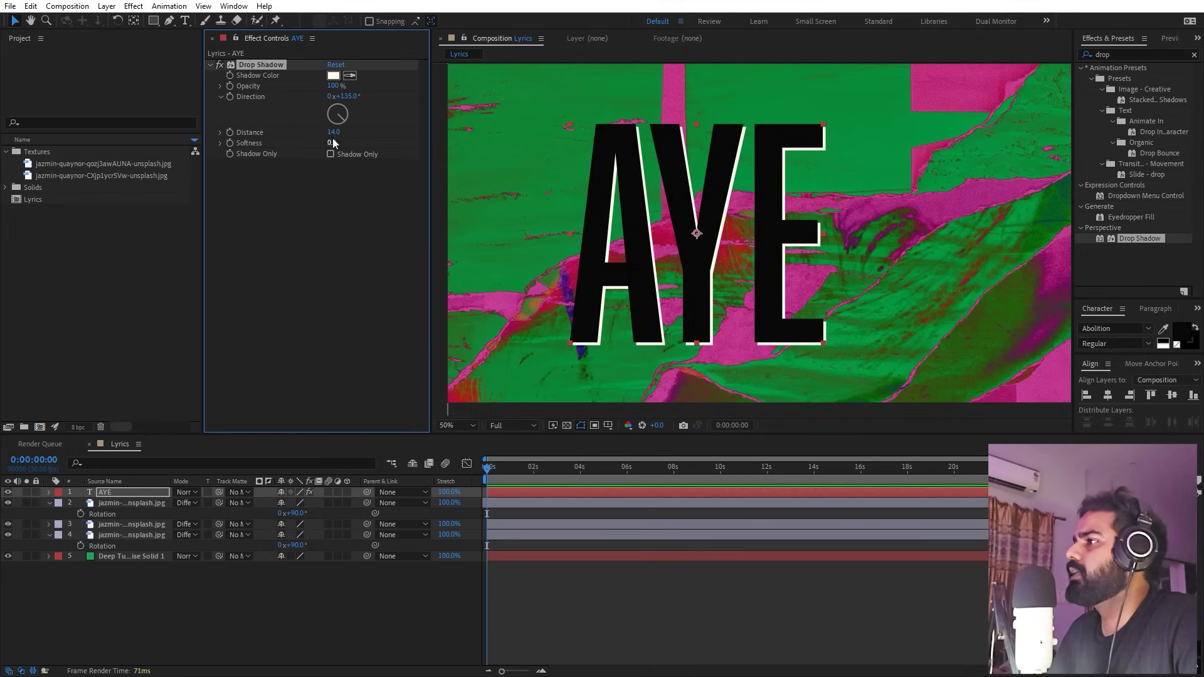
pyautogui.moveTo(316, 135); pyautogui.dragTo(312, 135)
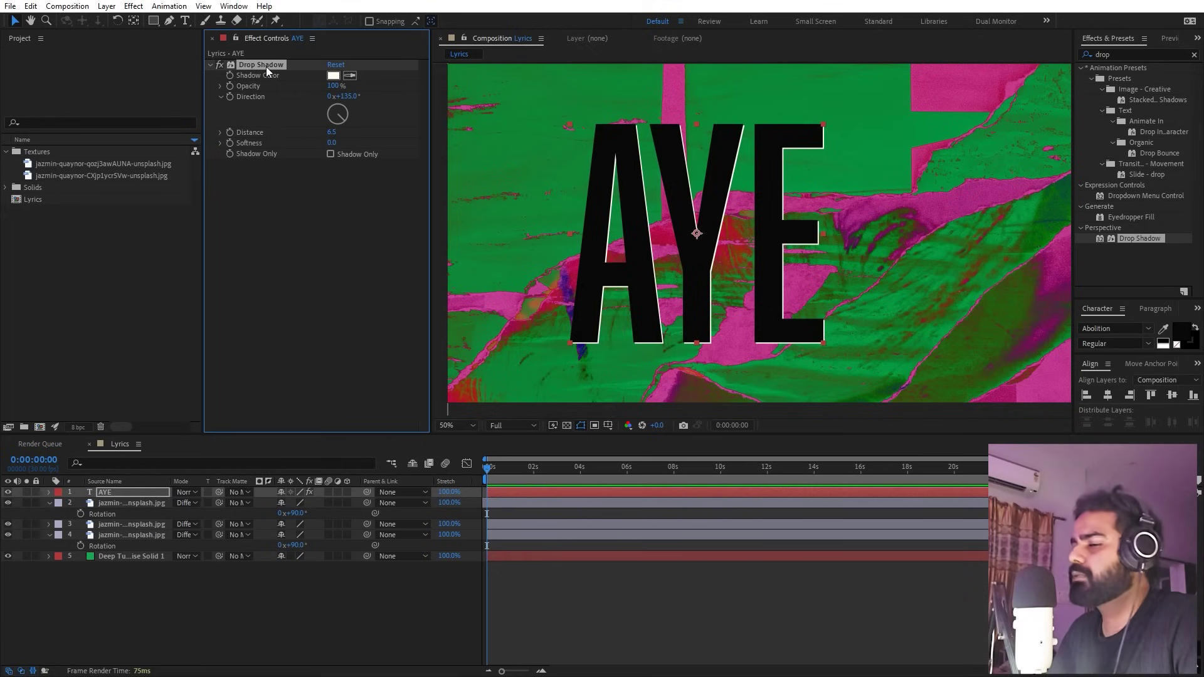
# Duplicate the Drop Shadow effect on the AYE text five times to build a thick extruded edge.
pyautogui.hotkey('ctrl', 'd')
pyautogui.hotkey('ctrl', 'd')
pyautogui.hotkey('ctrl', 'd')
pyautogui.hotkey('ctrl', 'd')
pyautogui.hotkey('ctrl', 'd')
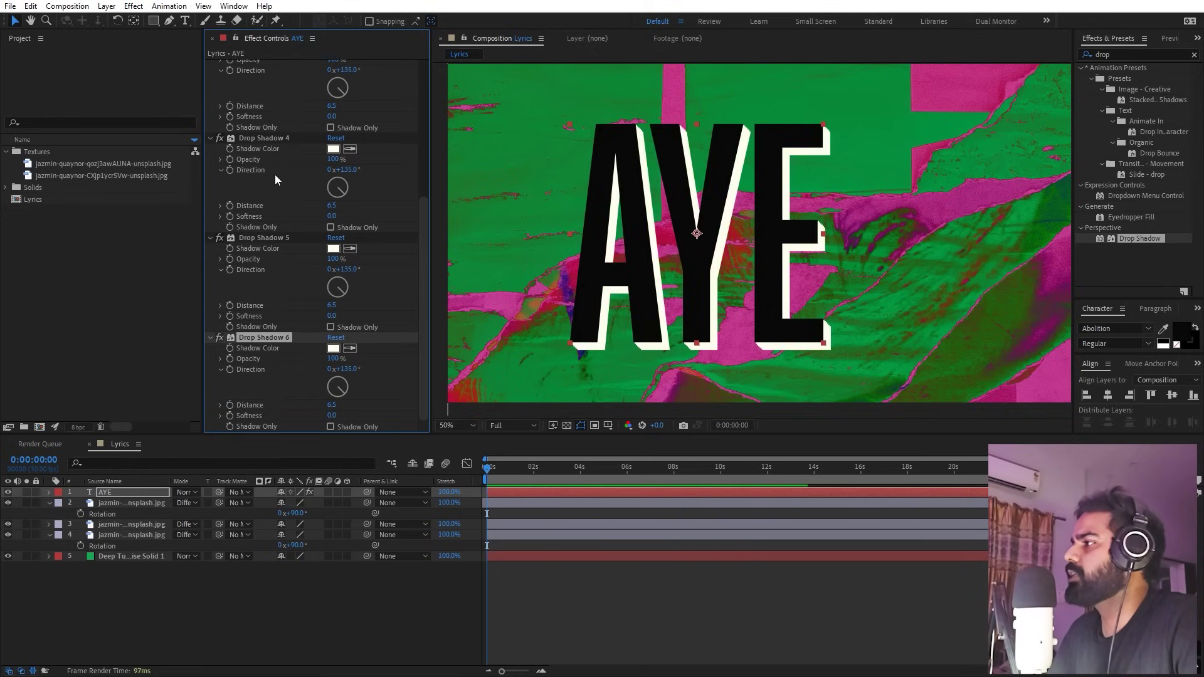
# Add a text layer reading DAMN, enlarge it and place it over the middle of the AYE text.
pyautogui.click(761, 599)
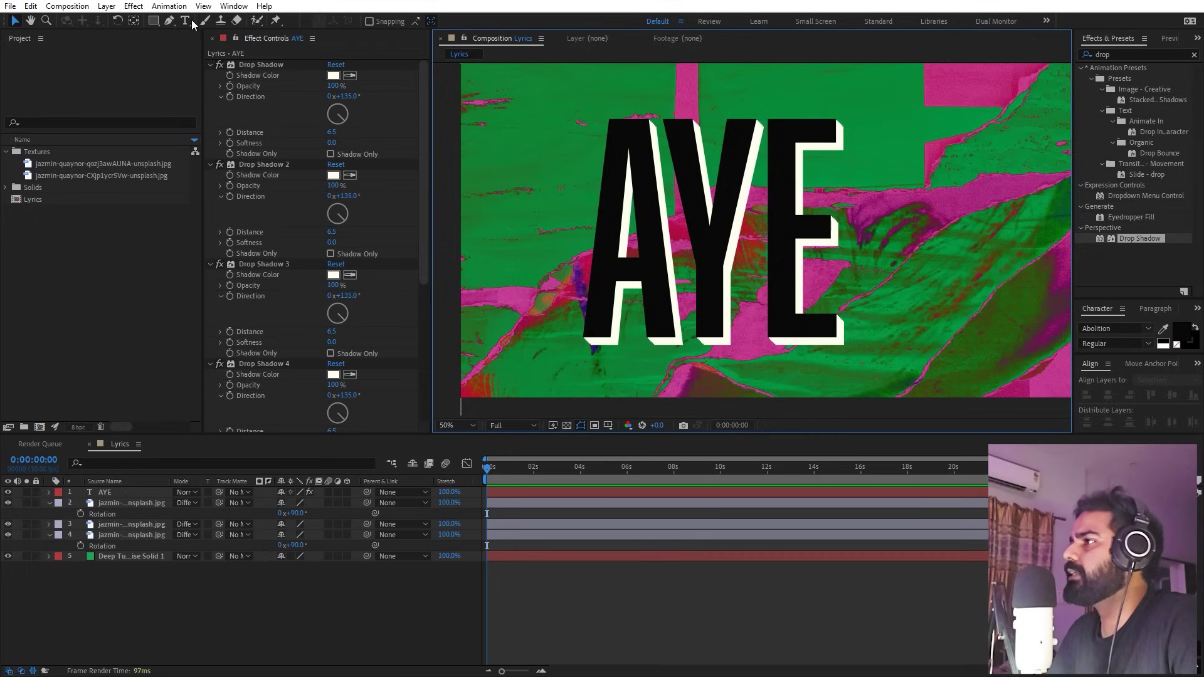
pyautogui.click(186, 21)
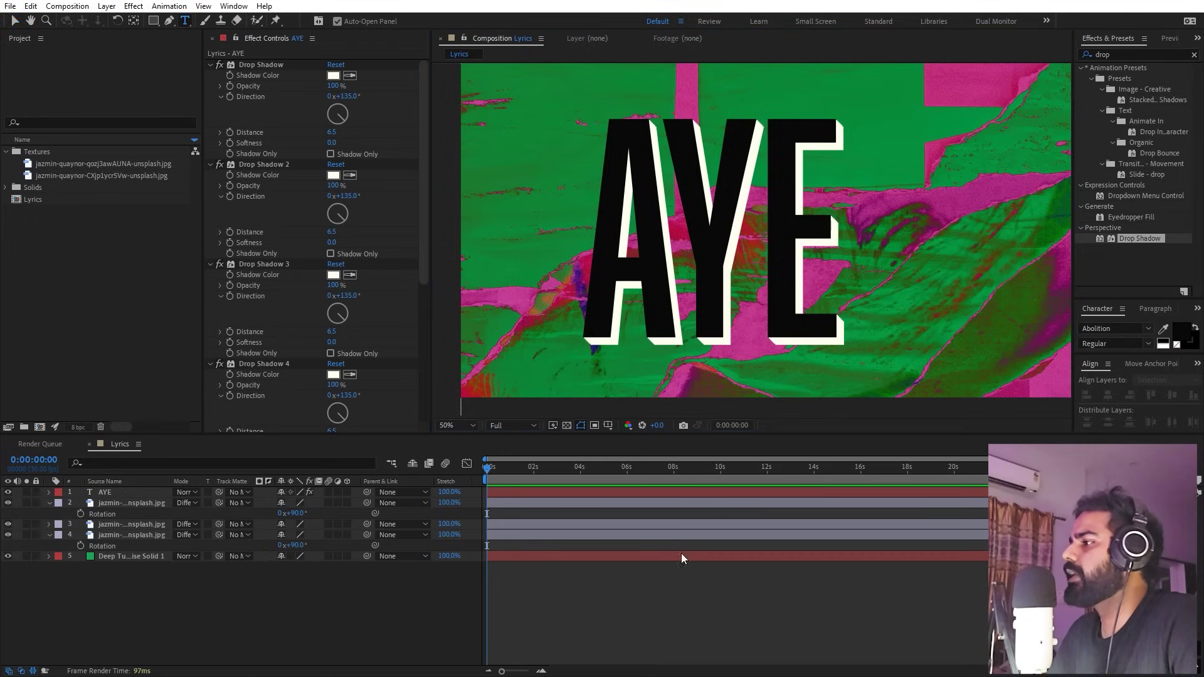
pyautogui.click(917, 239)
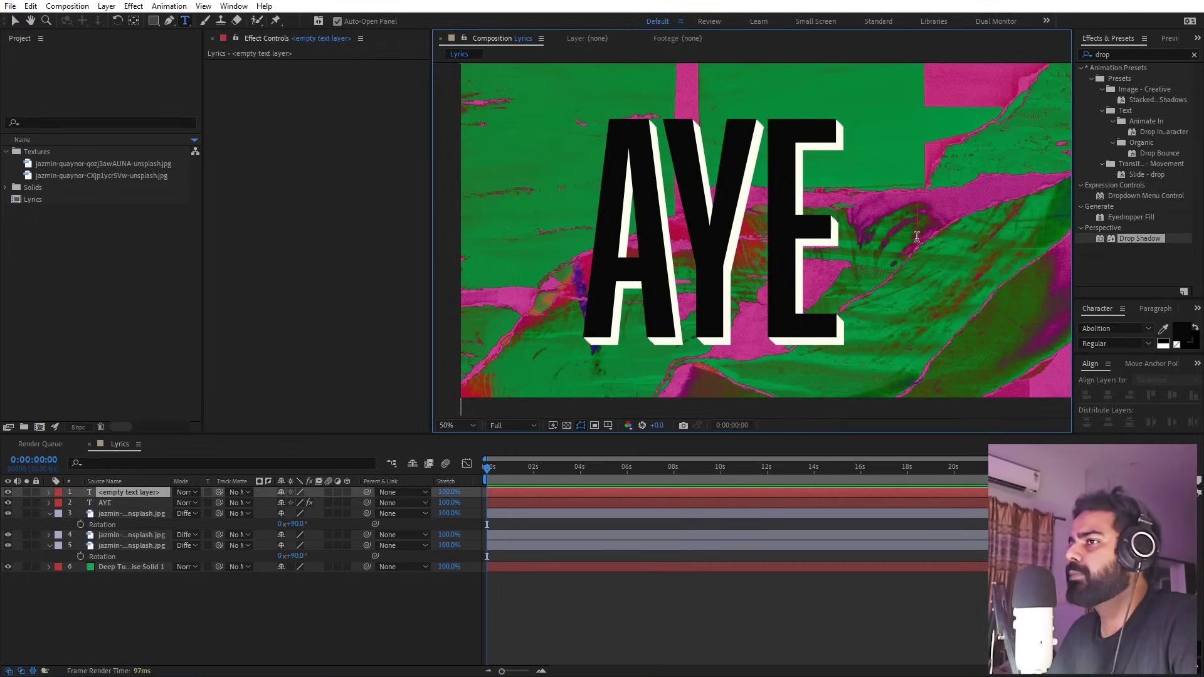
pyautogui.write('DAMN')
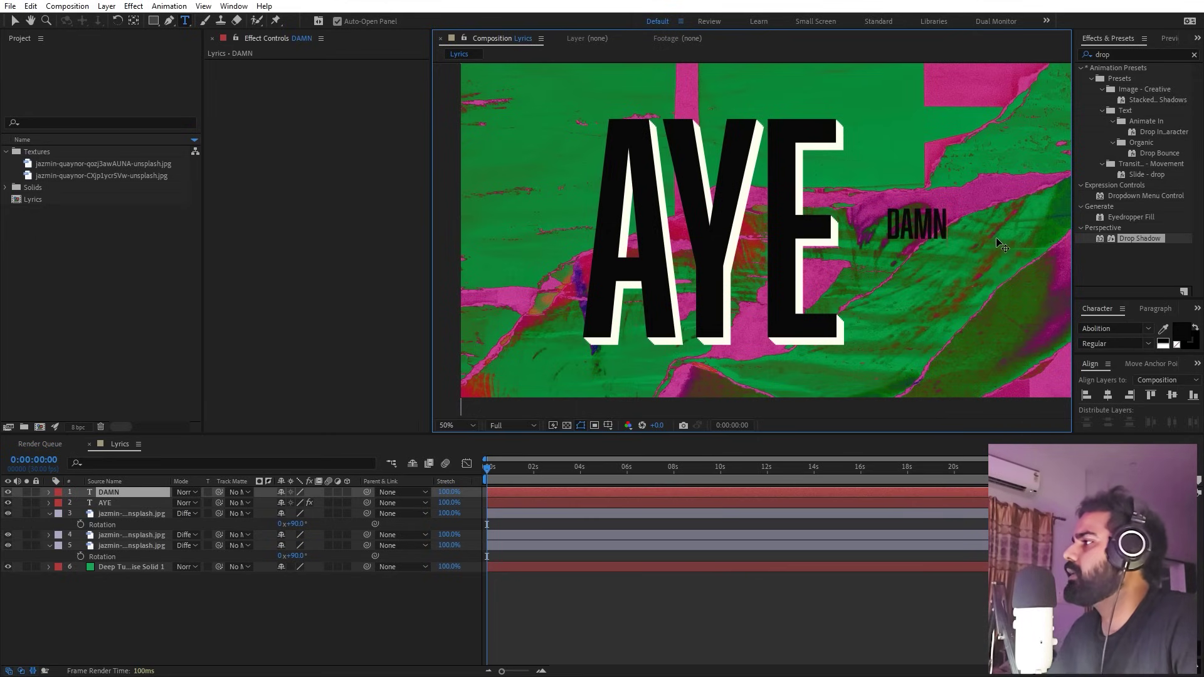
pyautogui.click(14, 22)
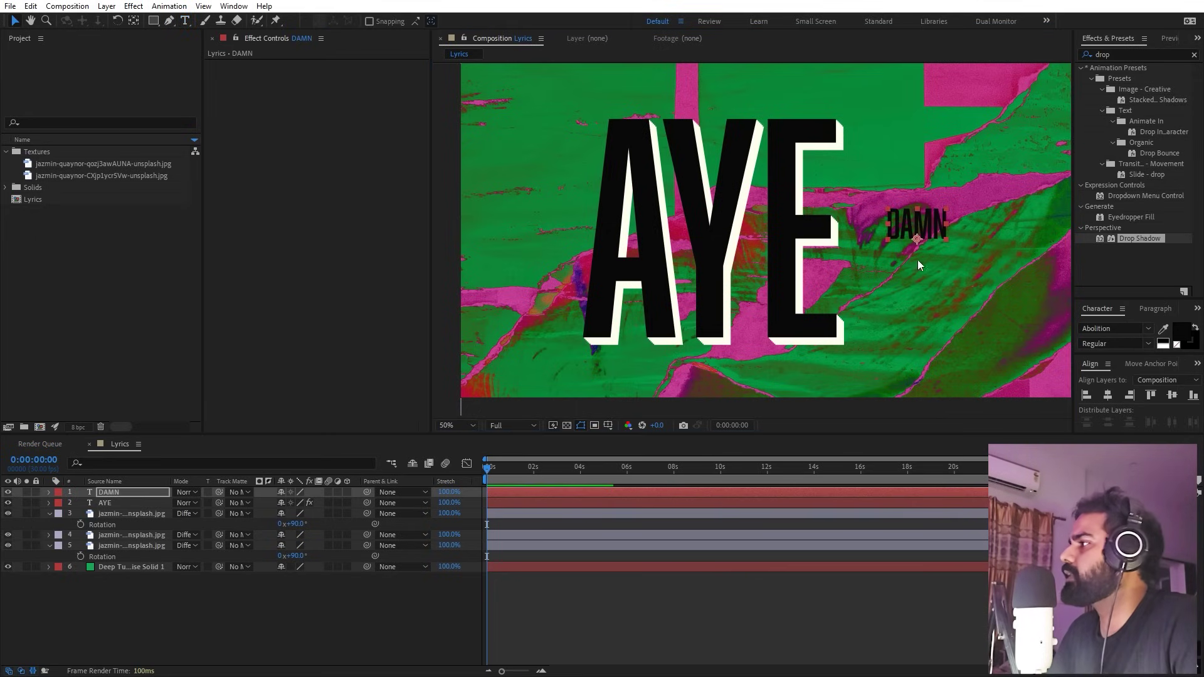
pyautogui.moveTo(892, 217); pyautogui.dragTo(744, 241)
# Draw a rectangle as a new shape layer around the DAMN text in the middle of AYE.
pyautogui.click(533, 596)
pyautogui.click(178, 327)
pyautogui.click(152, 21)
pyautogui.click(694, 581)
pyautogui.moveTo(636, 197)
pyautogui.mouseDown()
pyautogui.moveTo(743, 282)
pyautogui.moveTo(779, 284)
pyautogui.mouseUp()
pyautogui.moveTo(443, 22); pyautogui.dragTo(1, 48)
# Set the rectangle's fill to the cream white sampled from the AYE text's shadow.
pyautogui.click(376, 21)
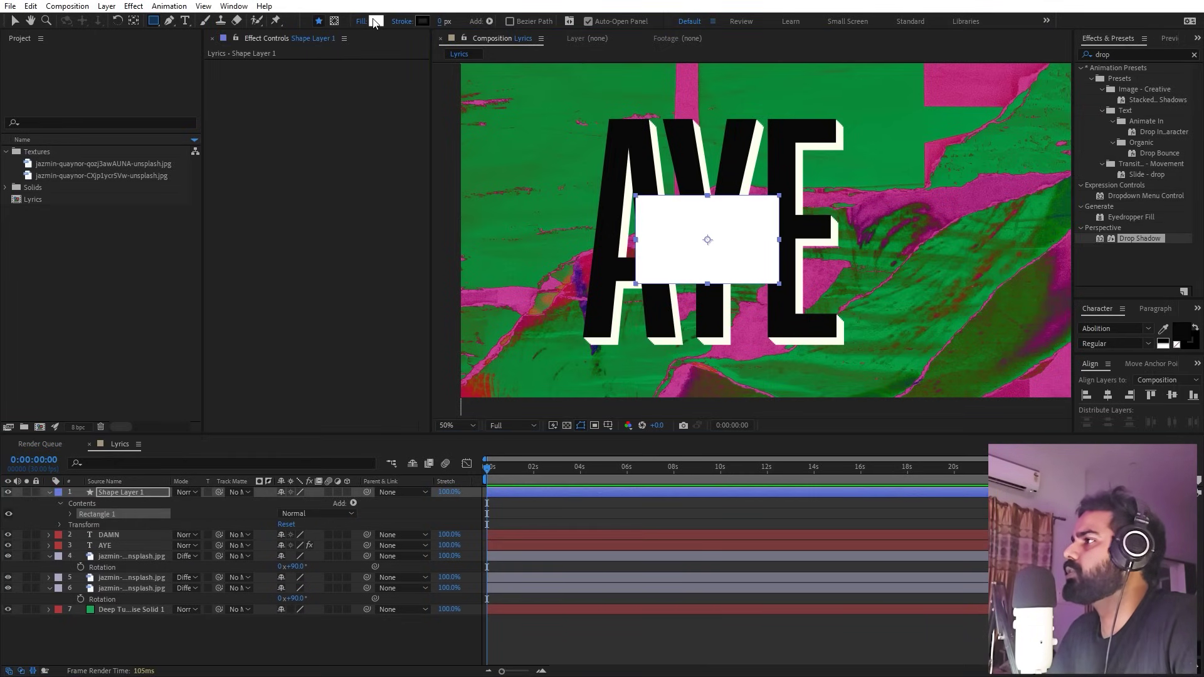
pyautogui.click(408, 344)
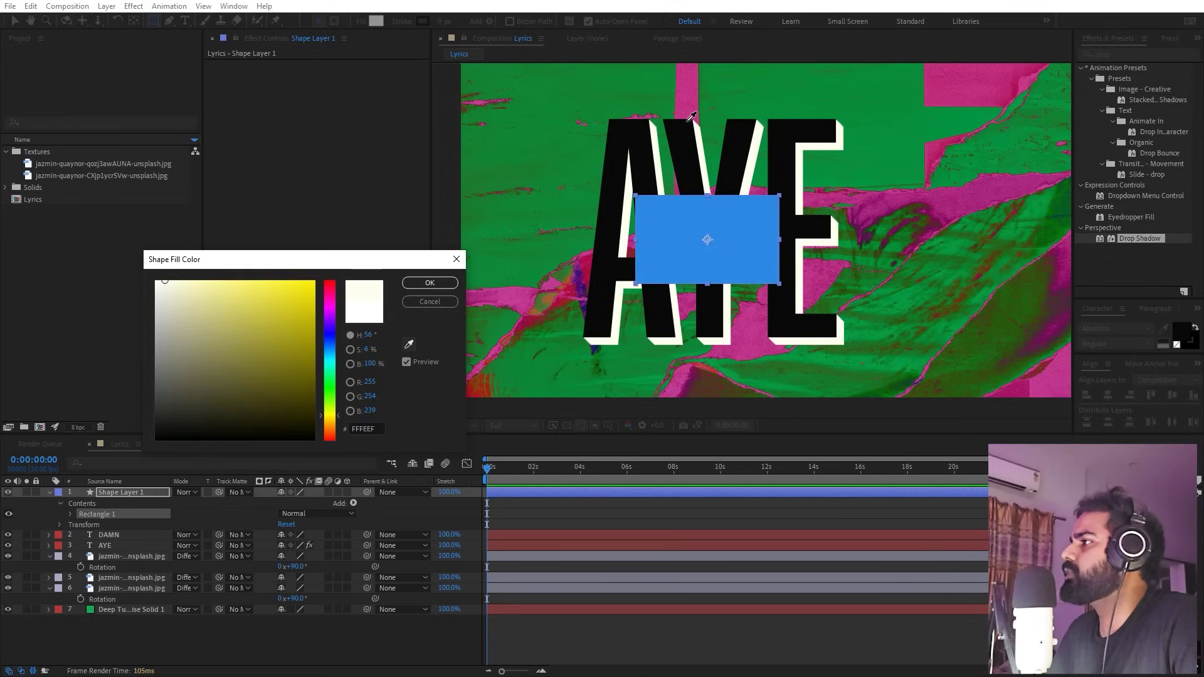
pyautogui.click(652, 134)
pyautogui.click(430, 283)
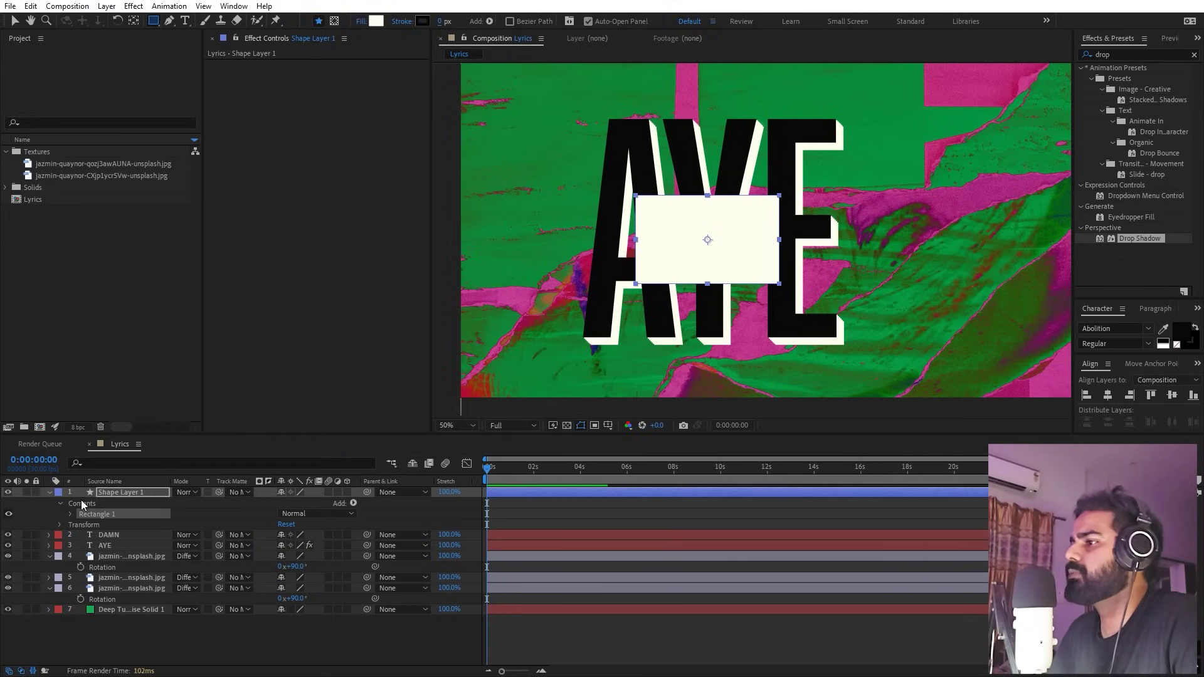
# Place the rectangle layer below the DAMN text and centre the two on each other both vertically and horizontally.
pyautogui.moveTo(126, 490); pyautogui.dragTo(126, 540)
pyautogui.keyDown('ctrl'); pyautogui.click(666, 492); pyautogui.keyUp('ctrl')
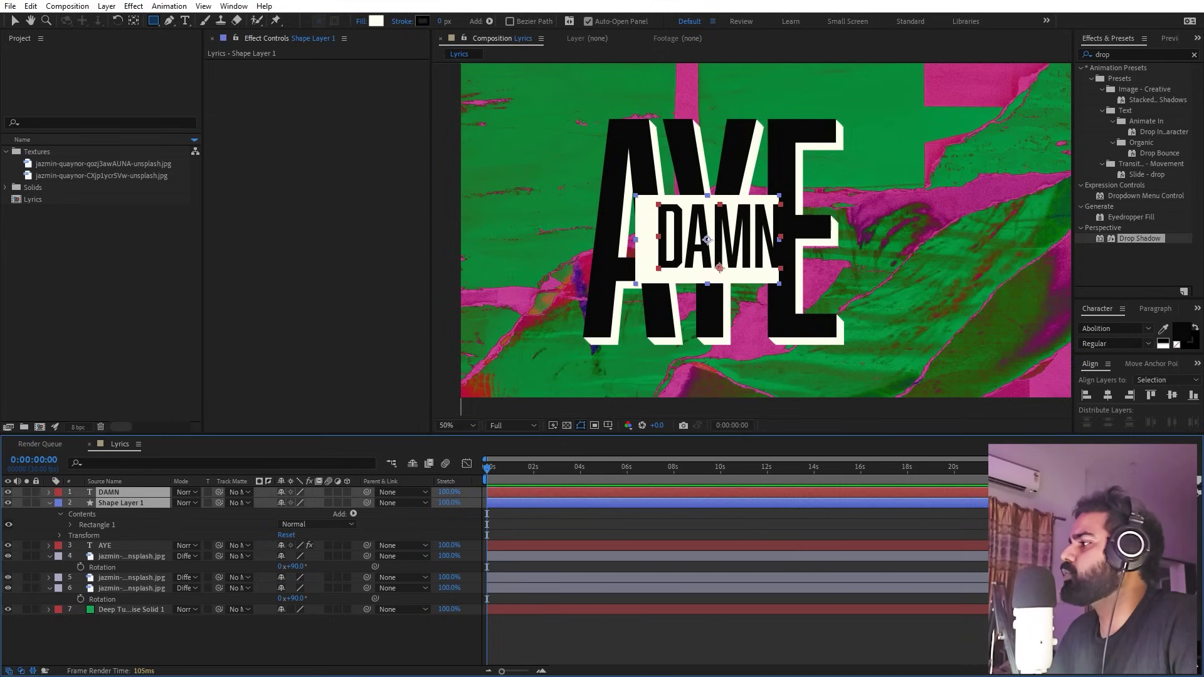
pyautogui.click(1170, 396)
pyautogui.click(1107, 400)
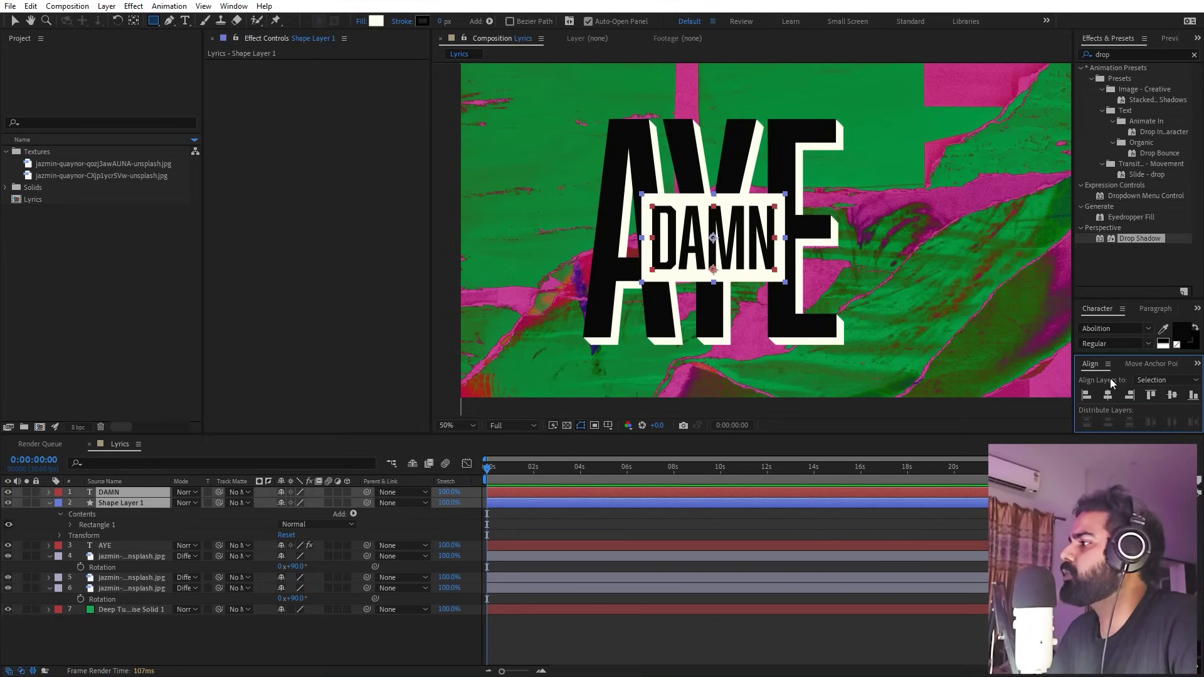
# Centre the DAMN text's anchor point and scale the text to 189% so it sits within the rectangle.
pyautogui.click(234, 5)
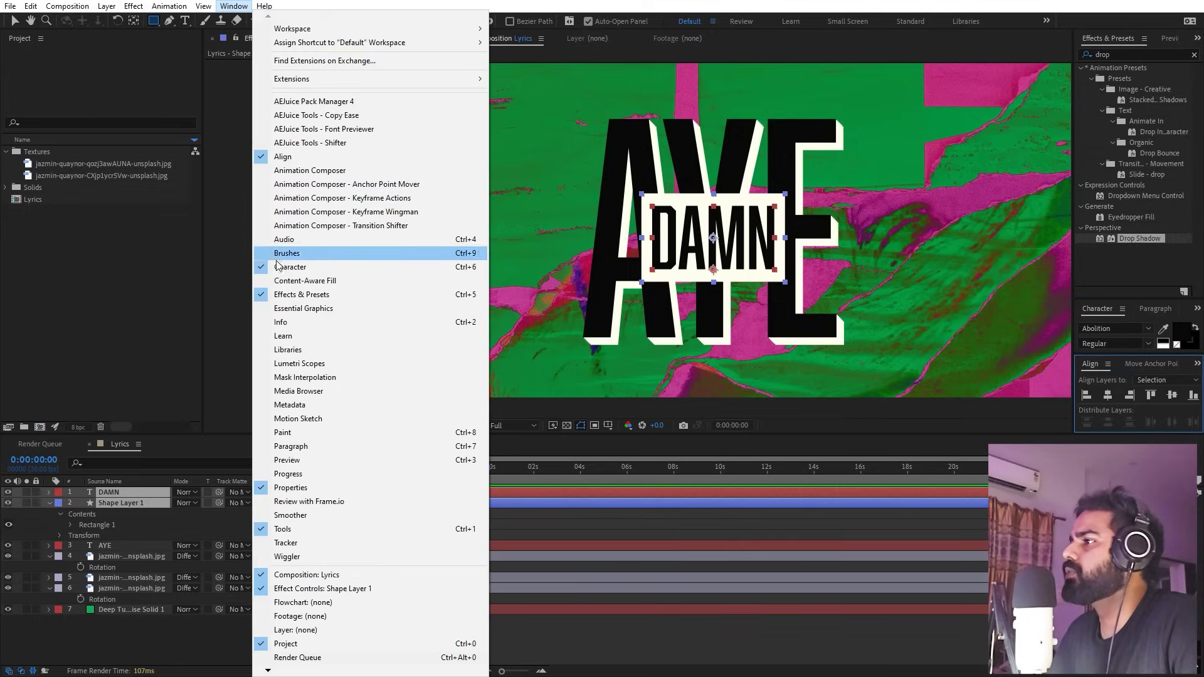
pyautogui.click(123, 501)
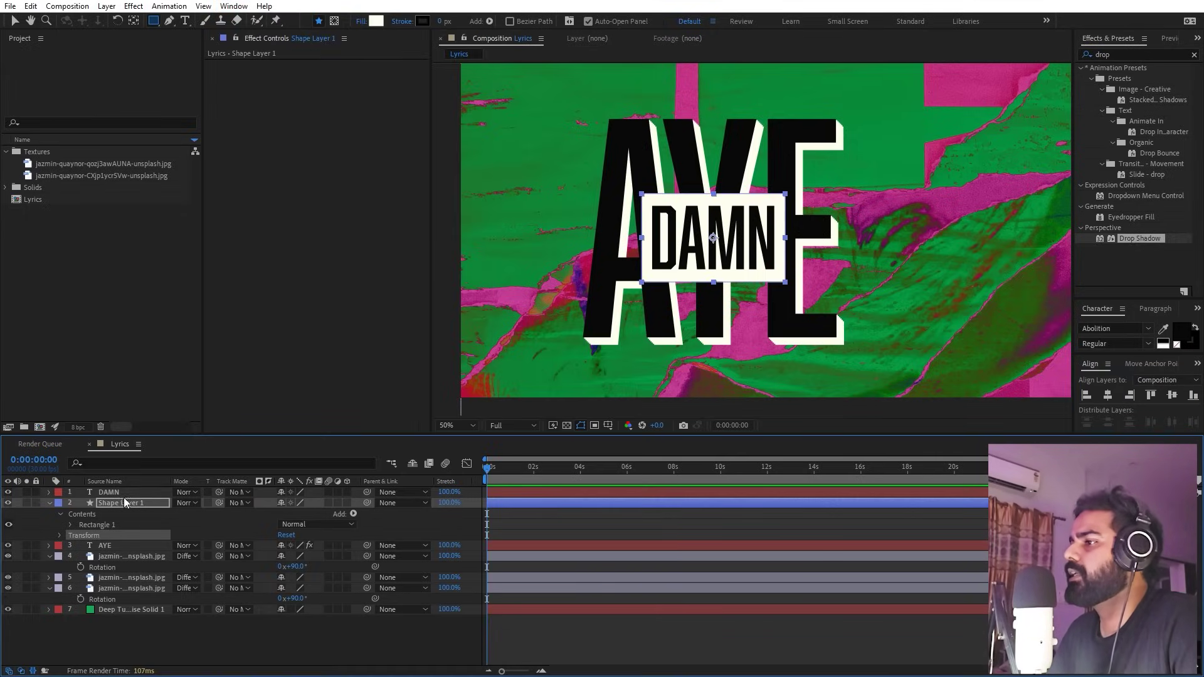
pyautogui.click(123, 490)
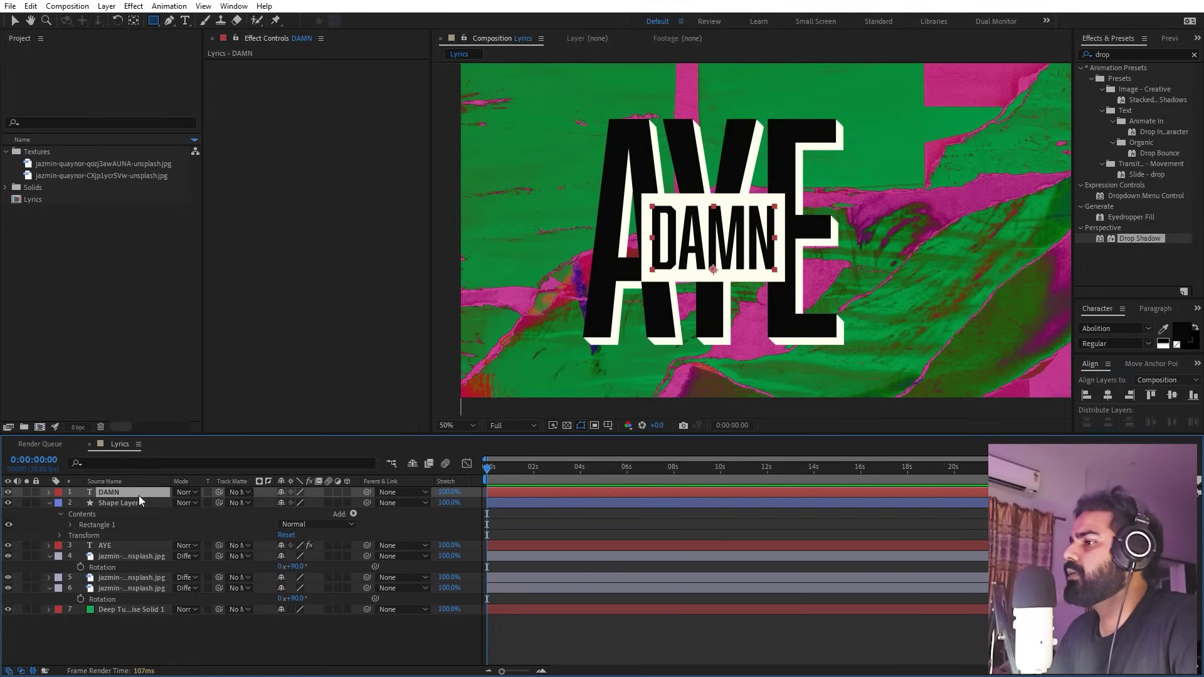
pyautogui.press('s')
pyautogui.moveTo(292, 504); pyautogui.dragTo(254, 501)
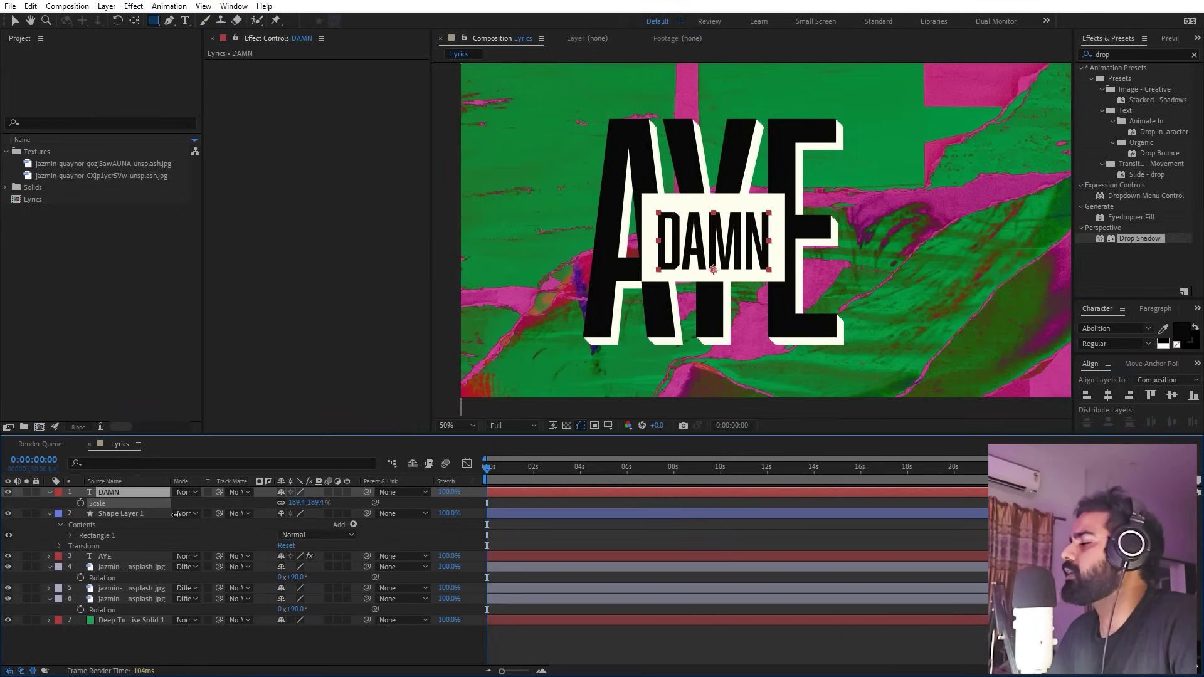
pyautogui.hotkey('ctrl', 'z')
pyautogui.click(135, 25)
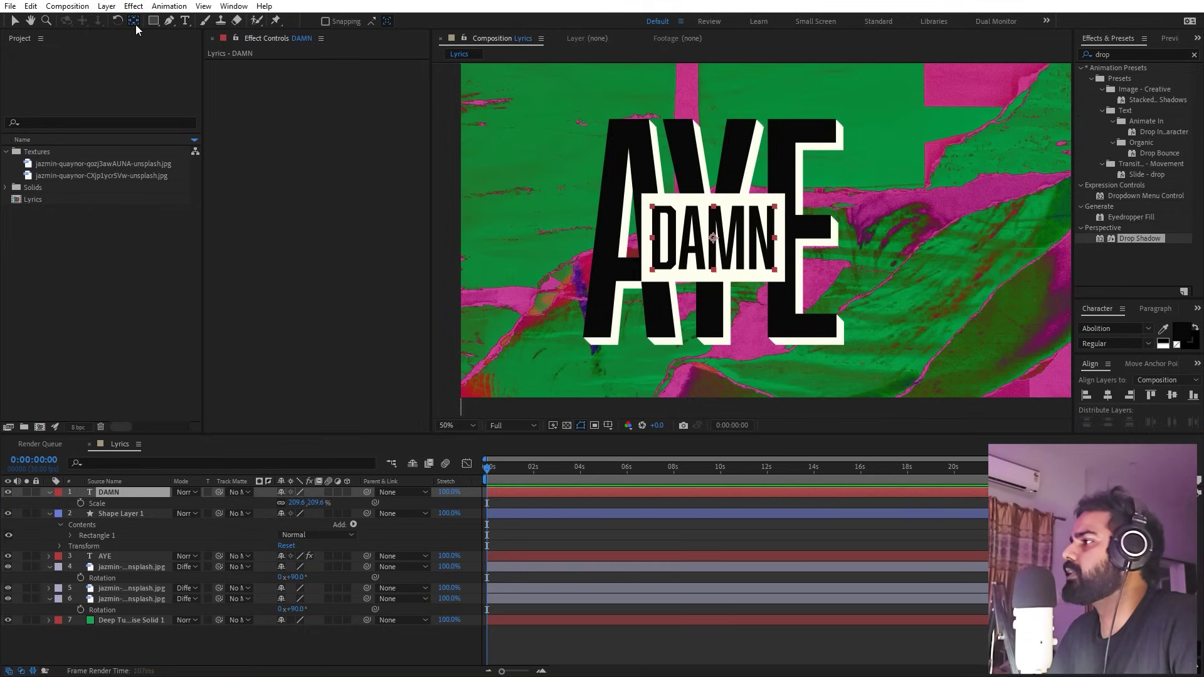
pyautogui.moveTo(292, 504); pyautogui.dragTo(185, 507)
pyautogui.click(589, 549)
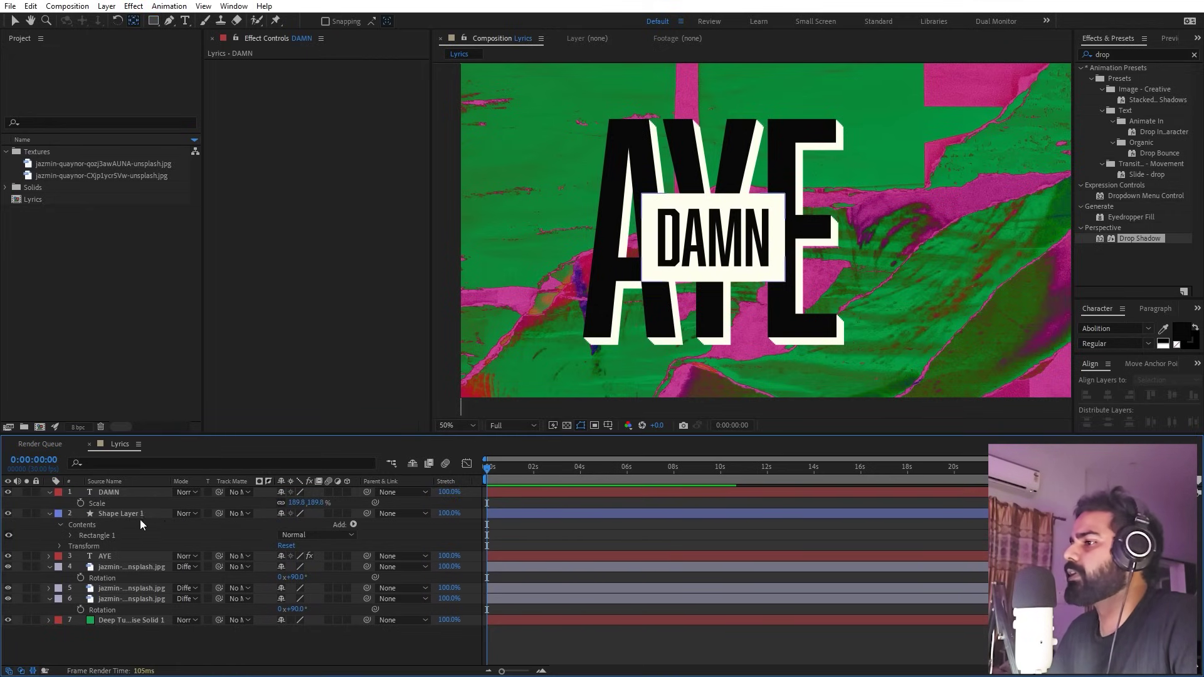
# Rotate the DAMN text and its rectangle together to -6.6°.
pyautogui.click(133, 513)
pyautogui.keyDown('ctrl'); pyautogui.click(126, 494); pyautogui.keyUp('ctrl')
pyautogui.press('r')
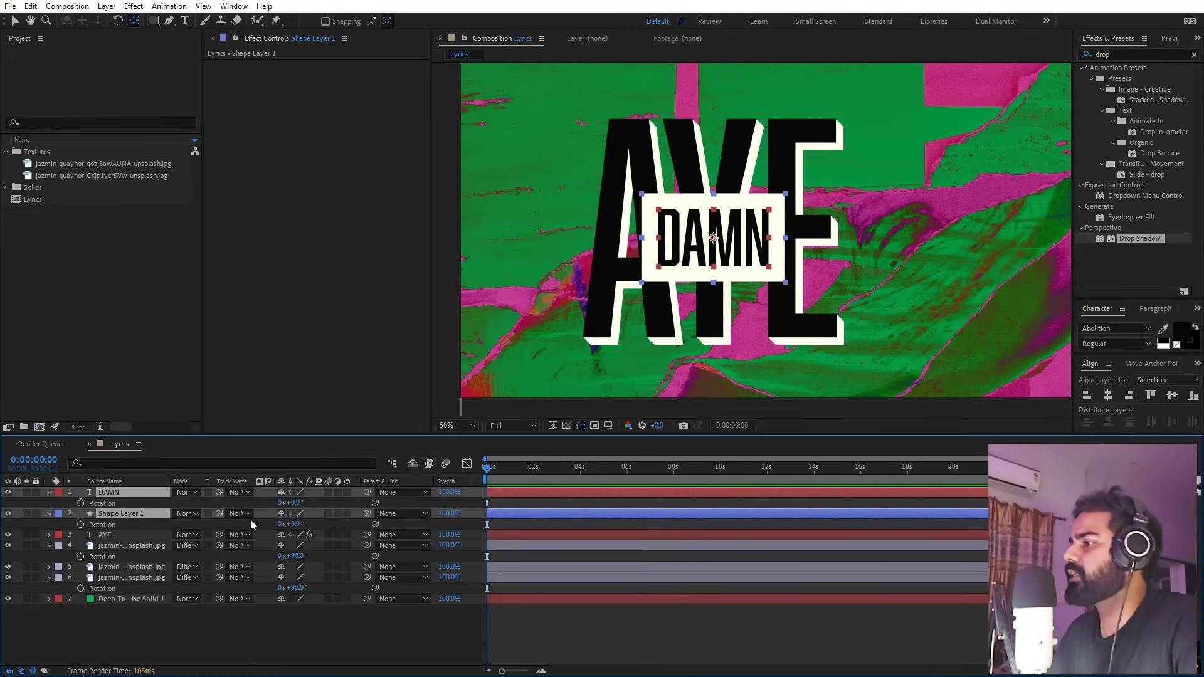
pyautogui.moveTo(298, 504); pyautogui.dragTo(294, 503)
# Apply a Drop Shadow to the rectangle layer with 55% opacity, distance 19 and softness 32.
pyautogui.moveTo(1128, 240); pyautogui.dragTo(140, 514)
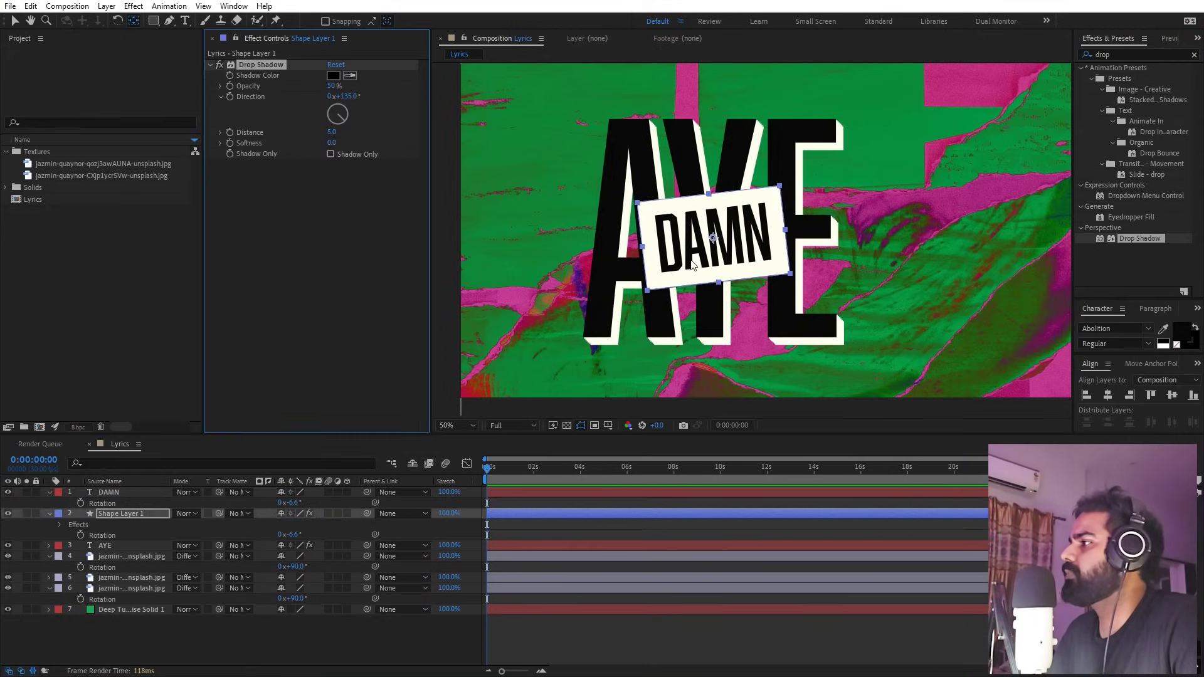
pyautogui.press('/')
pyautogui.moveTo(333, 133); pyautogui.dragTo(351, 149)
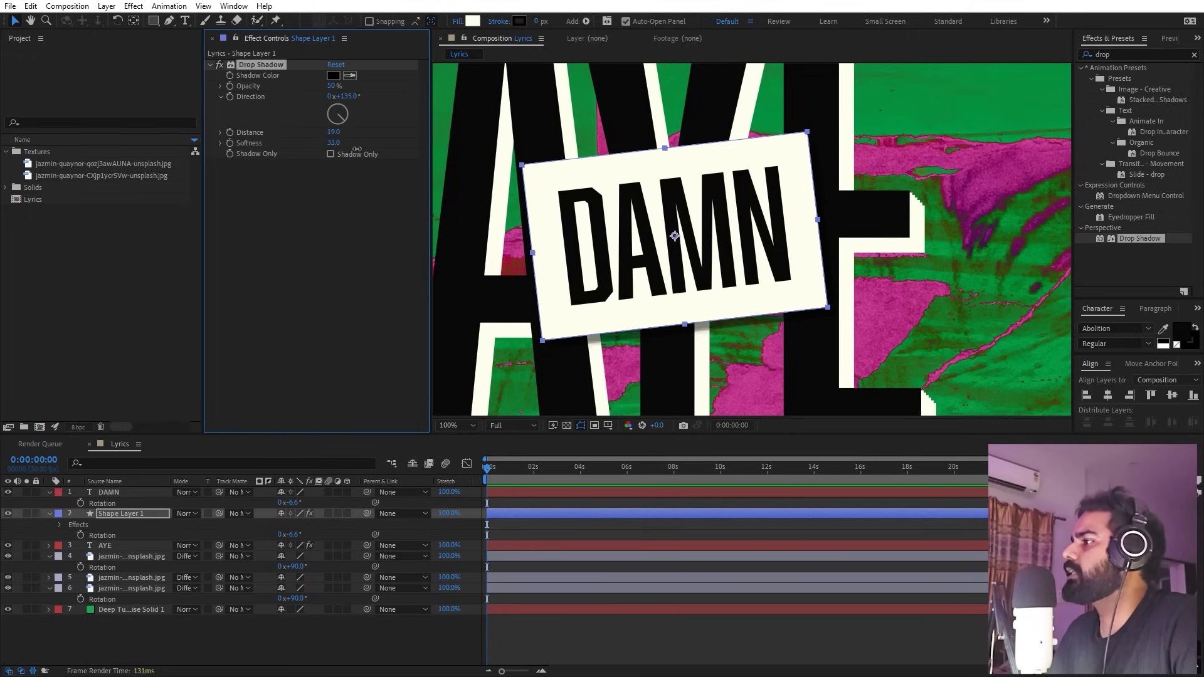
pyautogui.scroll(-4, 752, 240)
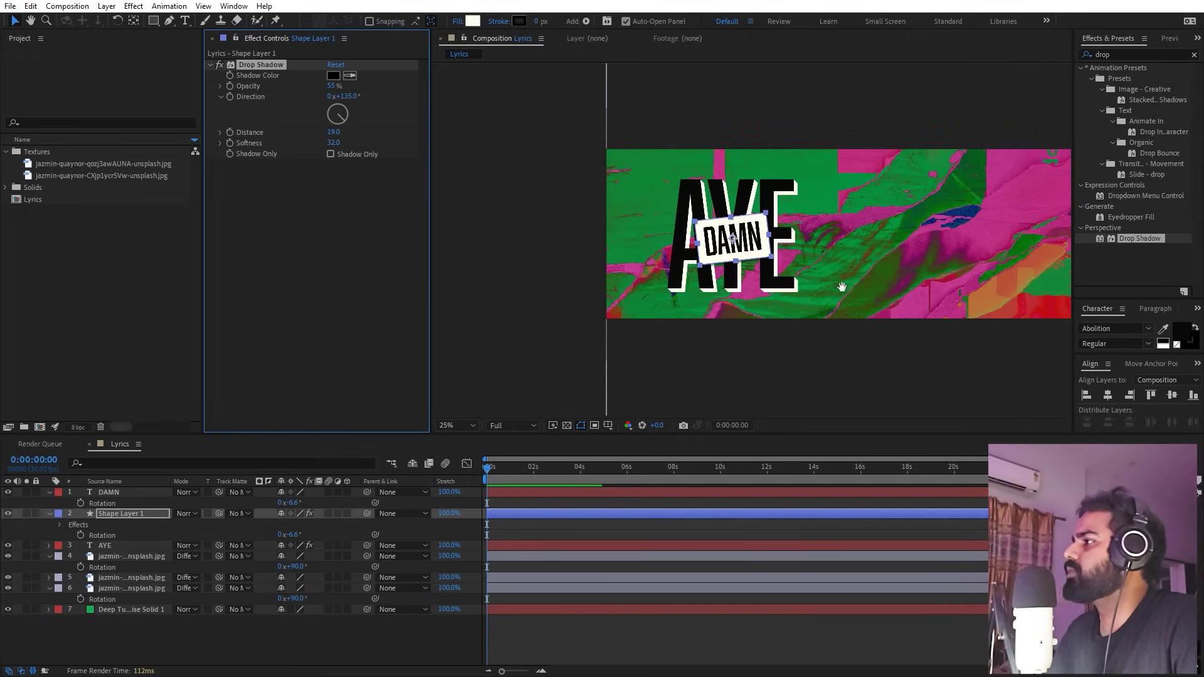
pyautogui.click(468, 425)
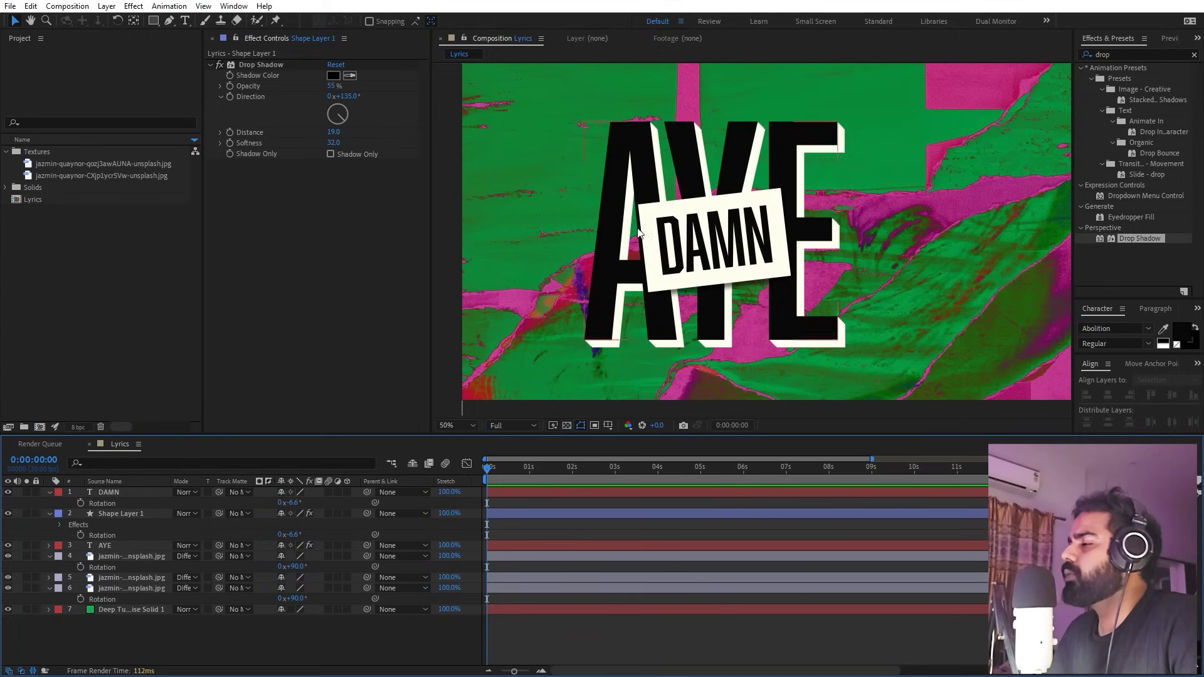
# Shift the DAMN text and its rectangle layer in time so both start at 0:00:00:23, and preview the timing.
pyautogui.click(524, 515)
pyautogui.keyDown('shift'); pyautogui.click(514, 494); pyautogui.keyUp('shift')
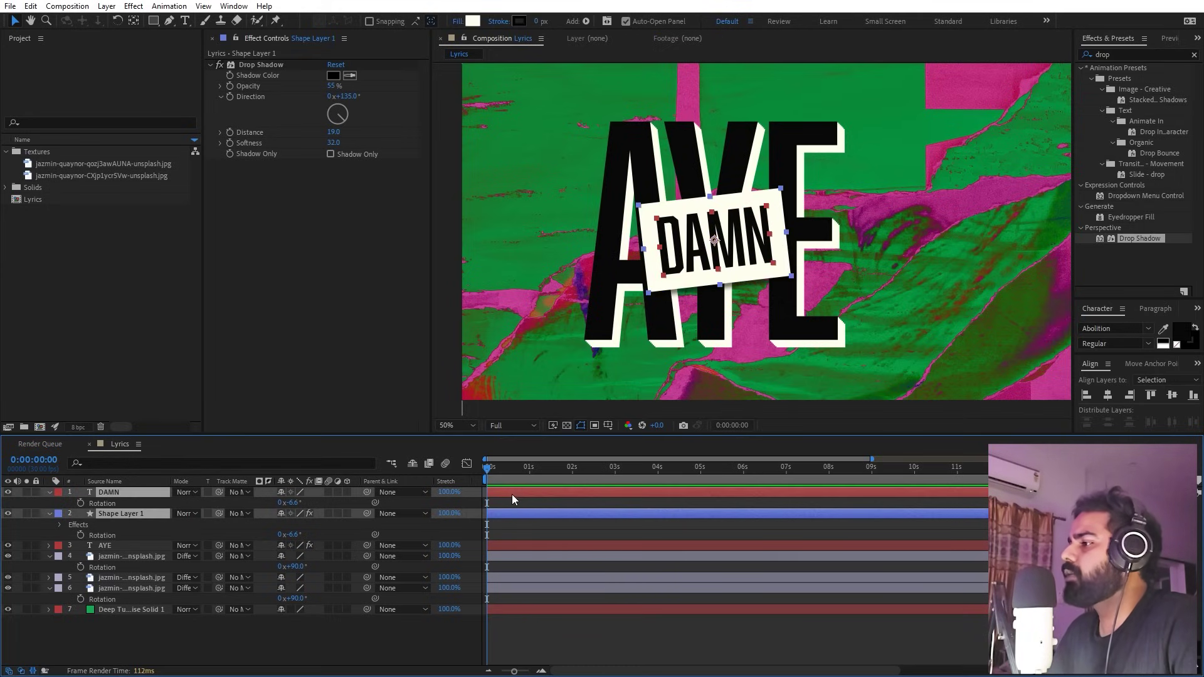
pyautogui.moveTo(505, 494); pyautogui.dragTo(657, 497)
pyautogui.click(534, 509)
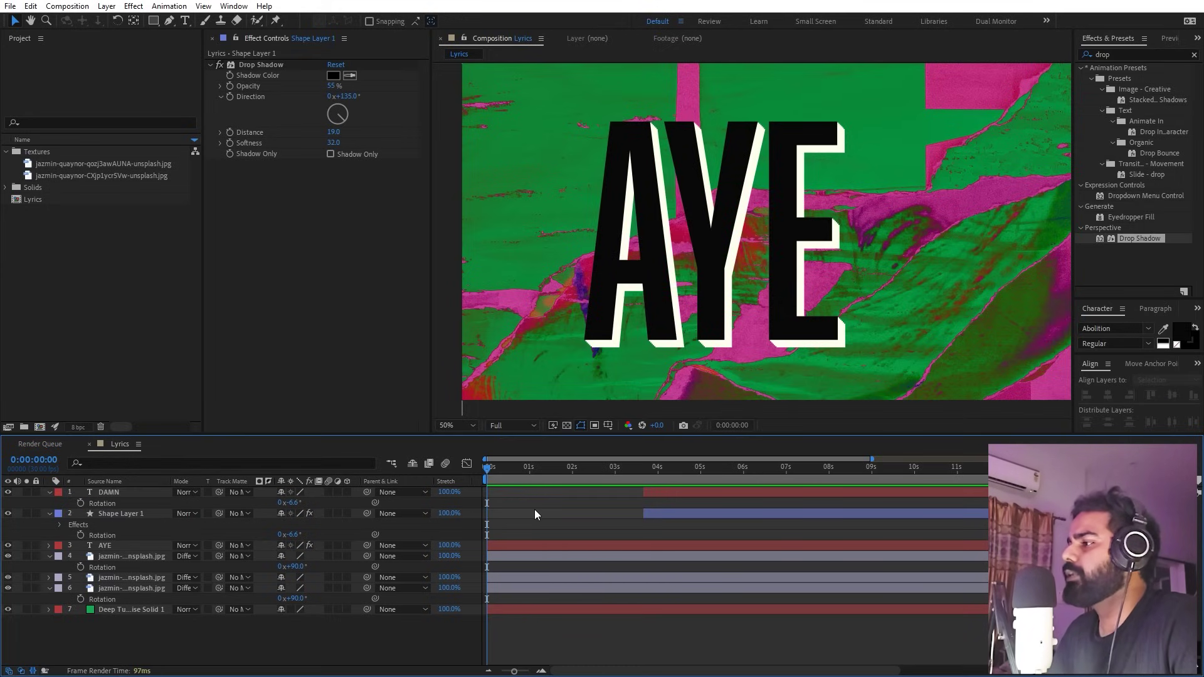
pyautogui.click(519, 467)
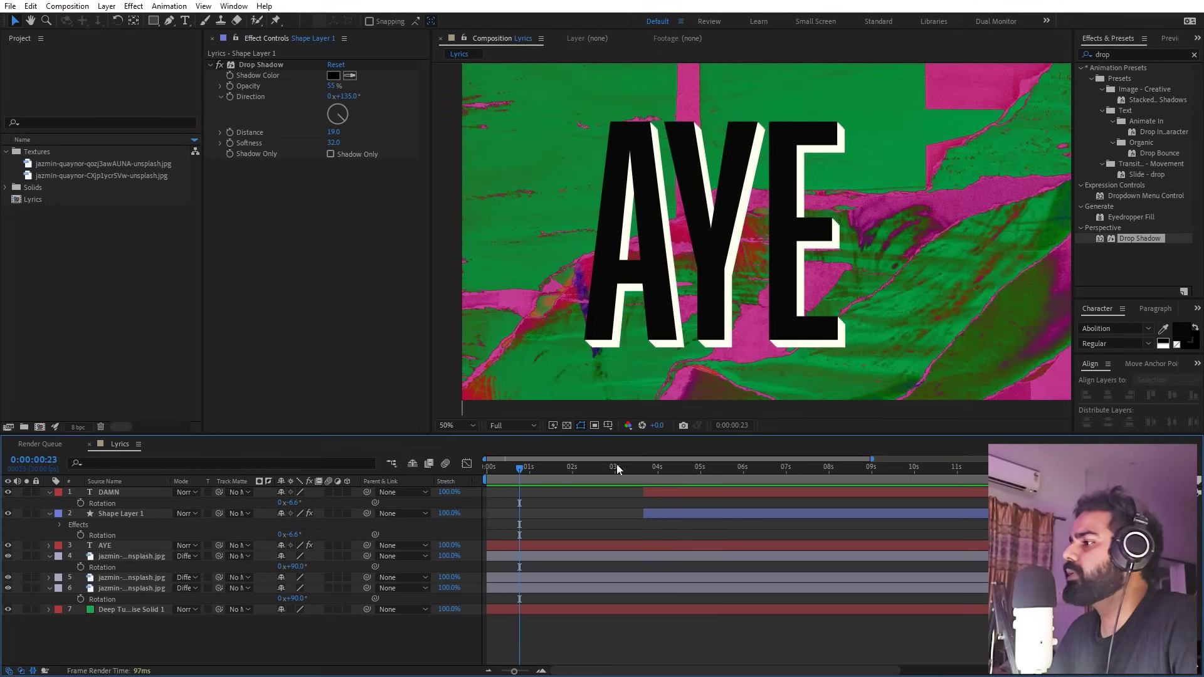
pyautogui.click(667, 494)
pyautogui.keyDown('shift'); pyautogui.click(658, 512); pyautogui.keyUp('shift')
pyautogui.click(607, 496)
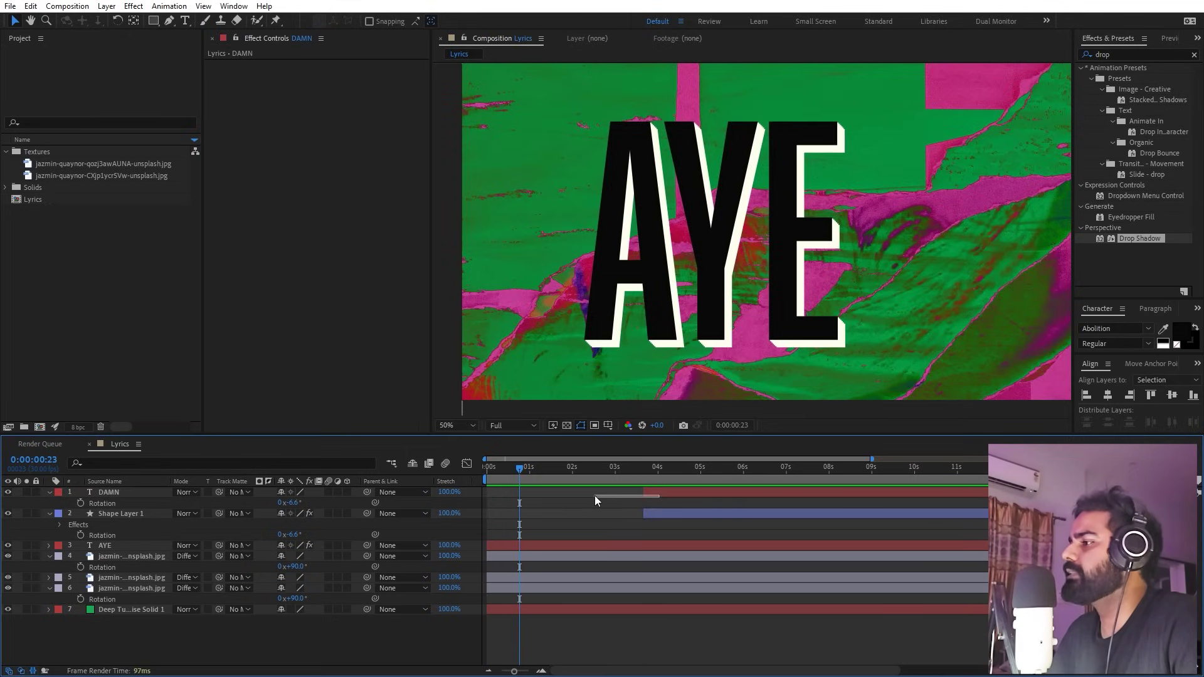
pyautogui.click(650, 494)
pyautogui.keyDown('shift'); pyautogui.click(661, 515); pyautogui.keyUp('shift')
pyautogui.moveTo(648, 493); pyautogui.dragTo(487, 477)
pyautogui.click(513, 470)
pyautogui.press('space')
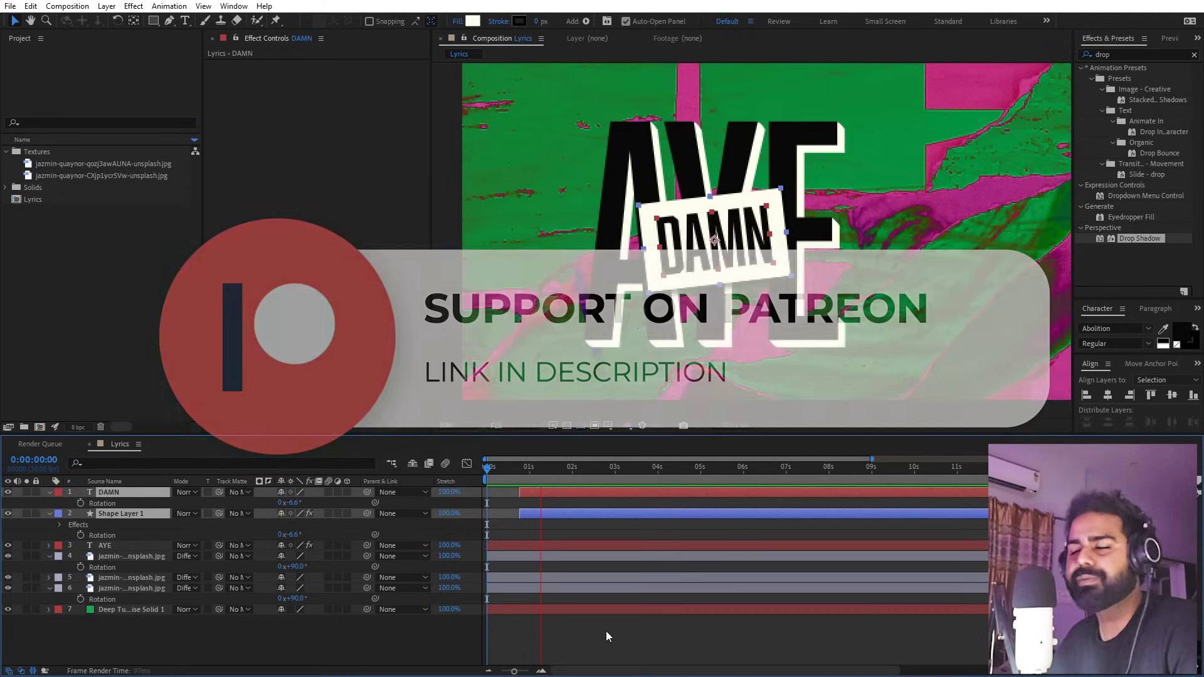
# Duplicate the DAMN text and its rectangle, place the copies atop the layer stack, and start them at about 1 second.
pyautogui.click(119, 516)
pyautogui.keyDown('ctrl'); pyautogui.click(118, 494); pyautogui.keyUp('ctrl')
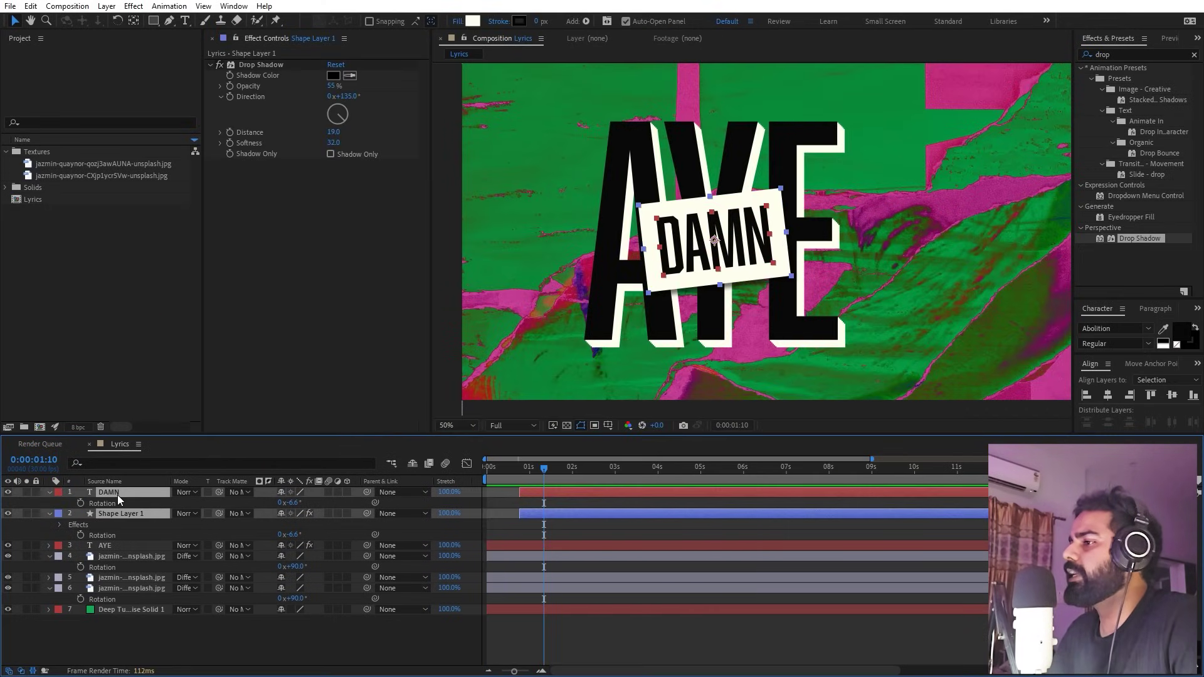
pyautogui.hotkey('ctrl', 'd')
pyautogui.moveTo(111, 523); pyautogui.dragTo(110, 500)
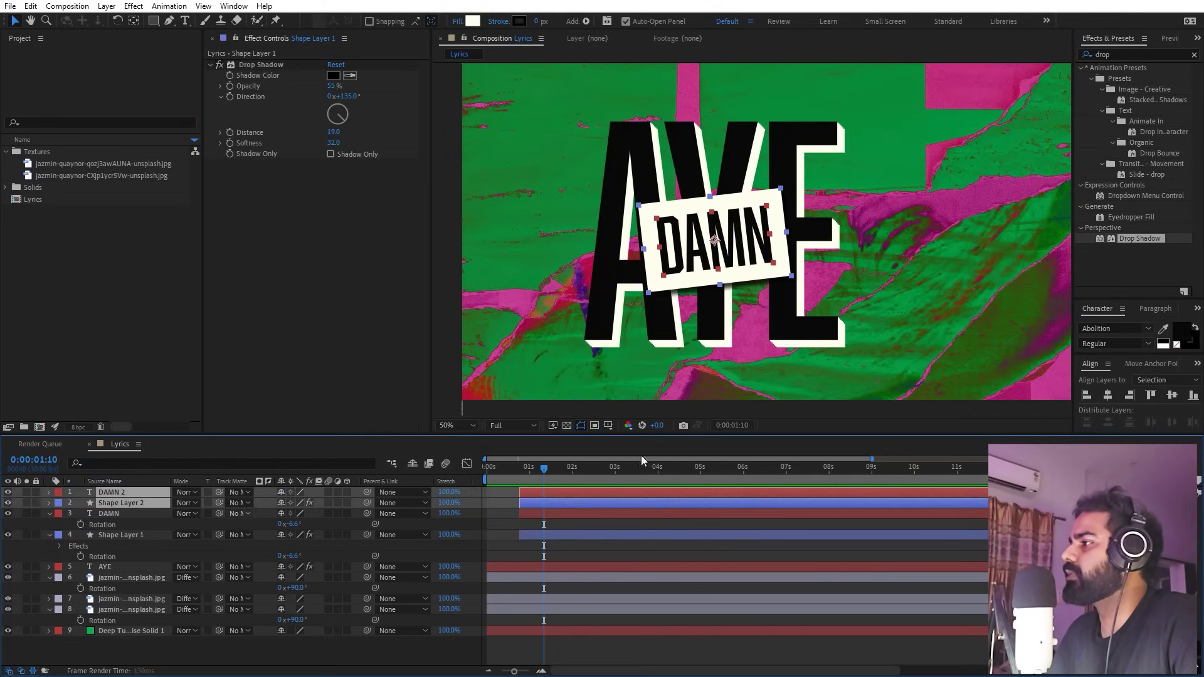
pyautogui.click(49, 513)
pyautogui.click(49, 524)
pyautogui.moveTo(541, 494)
pyautogui.mouseDown()
pyautogui.moveTo(550, 494)
pyautogui.moveTo(506, 476)
pyautogui.moveTo(539, 476)
pyautogui.mouseUp()
# Move the duplicated DAMN card to the right of the original and rotate its text and rectangle to 9.1°.
pyautogui.click(773, 236)
pyautogui.moveTo(773, 235); pyautogui.dragTo(855, 232)
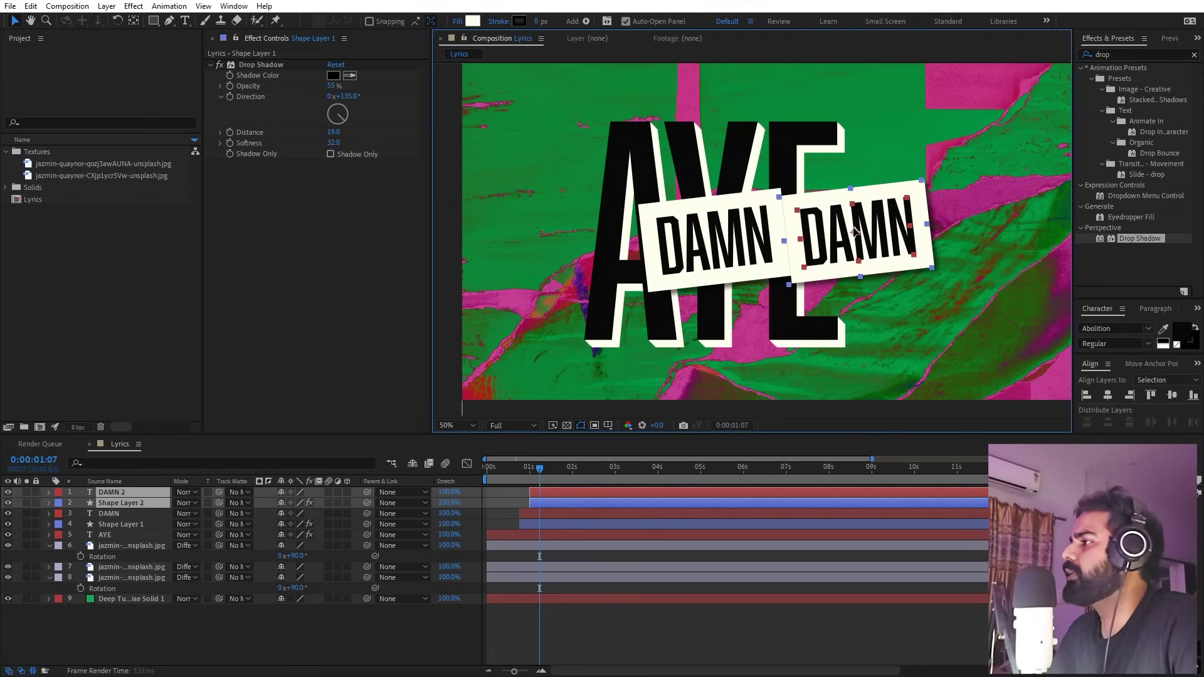
pyautogui.press('r')
pyautogui.moveTo(293, 502); pyautogui.dragTo(395, 409)
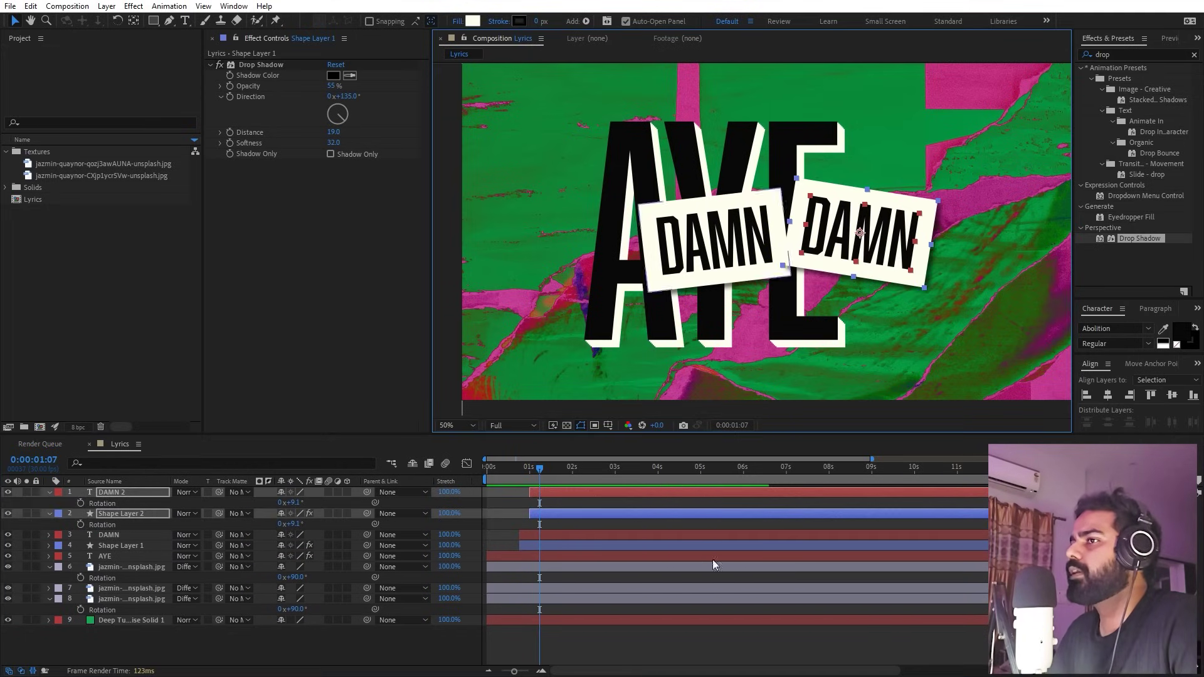
# Replace the duplicated card's text with I'M.
pyautogui.click(749, 587)
pyautogui.doubleClick(715, 493)
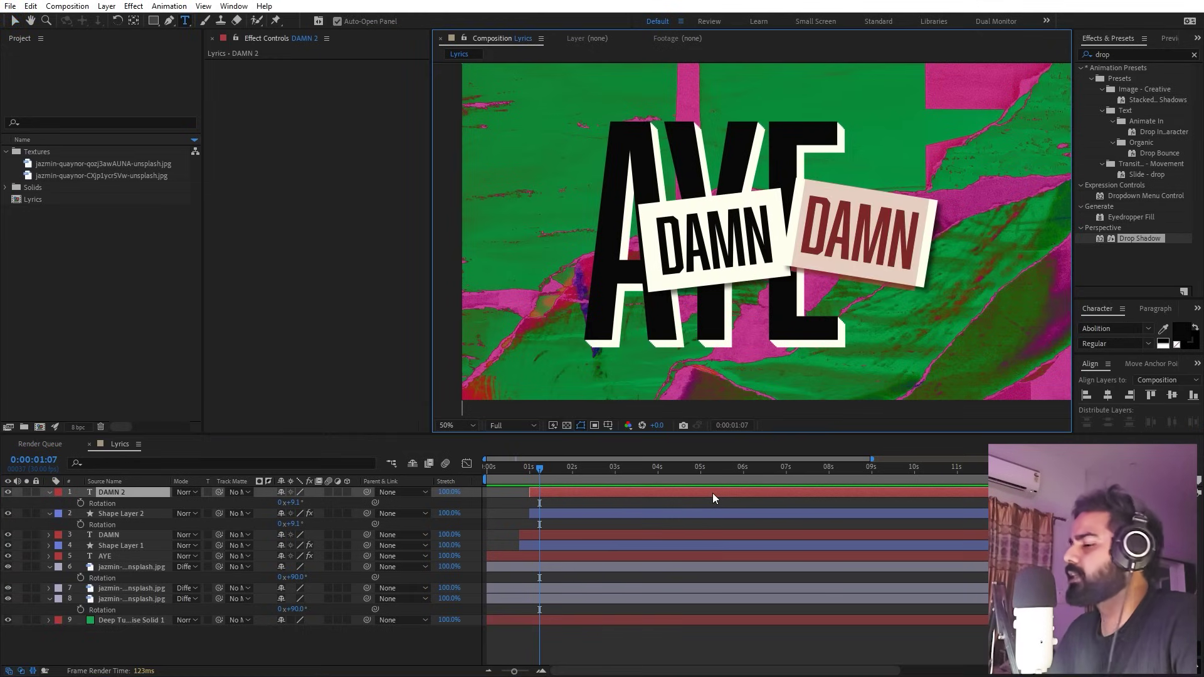
pyautogui.write("I'M")
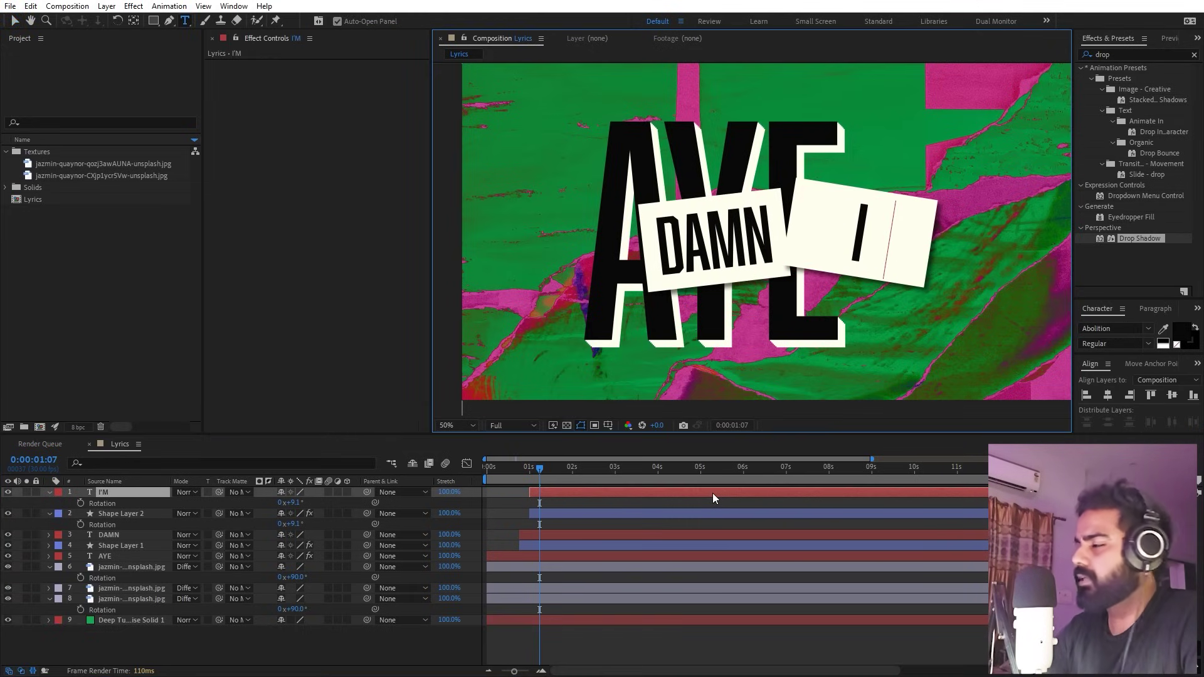
# Scale the I'M text to 177.4% and its rectangle to 87.6%, and nudge the pair closer to the DAMN card.
pyautogui.click(712, 493)
pyautogui.keyDown('ctrl'); pyautogui.click(604, 509); pyautogui.keyUp('ctrl')
pyautogui.press('s')
pyautogui.moveTo(293, 504); pyautogui.dragTo(285, 504)
pyautogui.click(666, 535)
pyautogui.moveTo(668, 526); pyautogui.dragTo(690, 492)
pyautogui.press('v')
pyautogui.moveTo(849, 243)
pyautogui.mouseDown()
pyautogui.moveTo(838, 243)
pyautogui.moveTo(844, 253)
pyautogui.mouseUp()
# Preview the card timing and shift the I'M text and its rectangle slightly later on the timeline.
pyautogui.press('space')
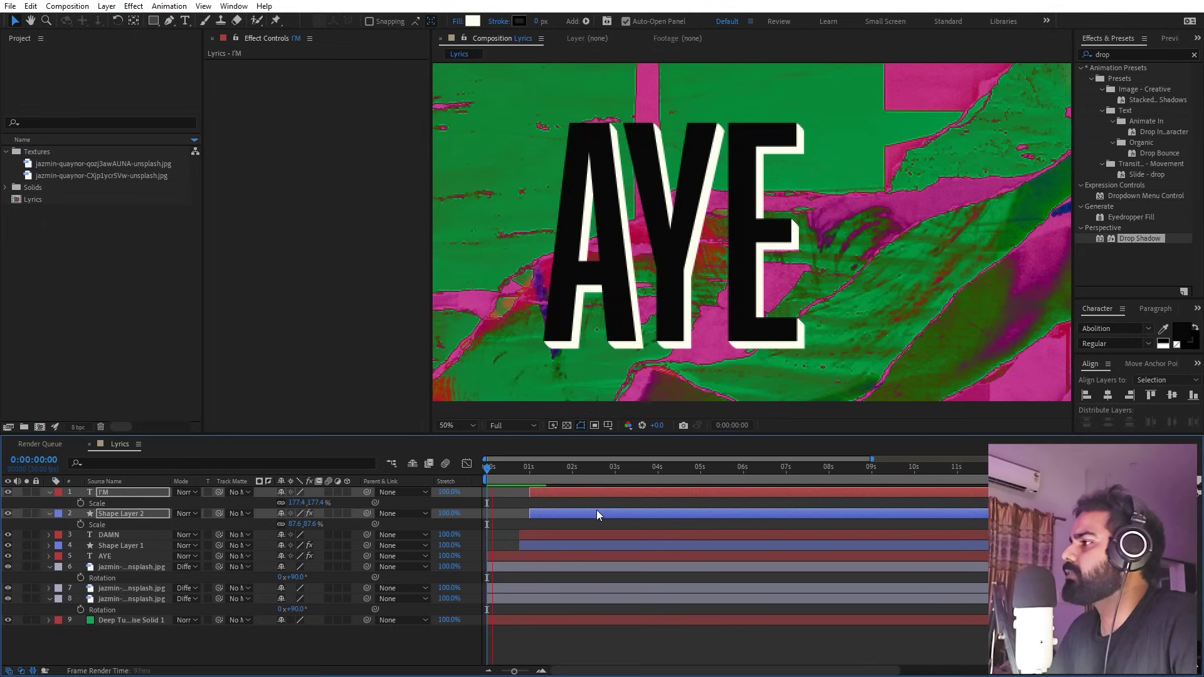
pyautogui.press('space')
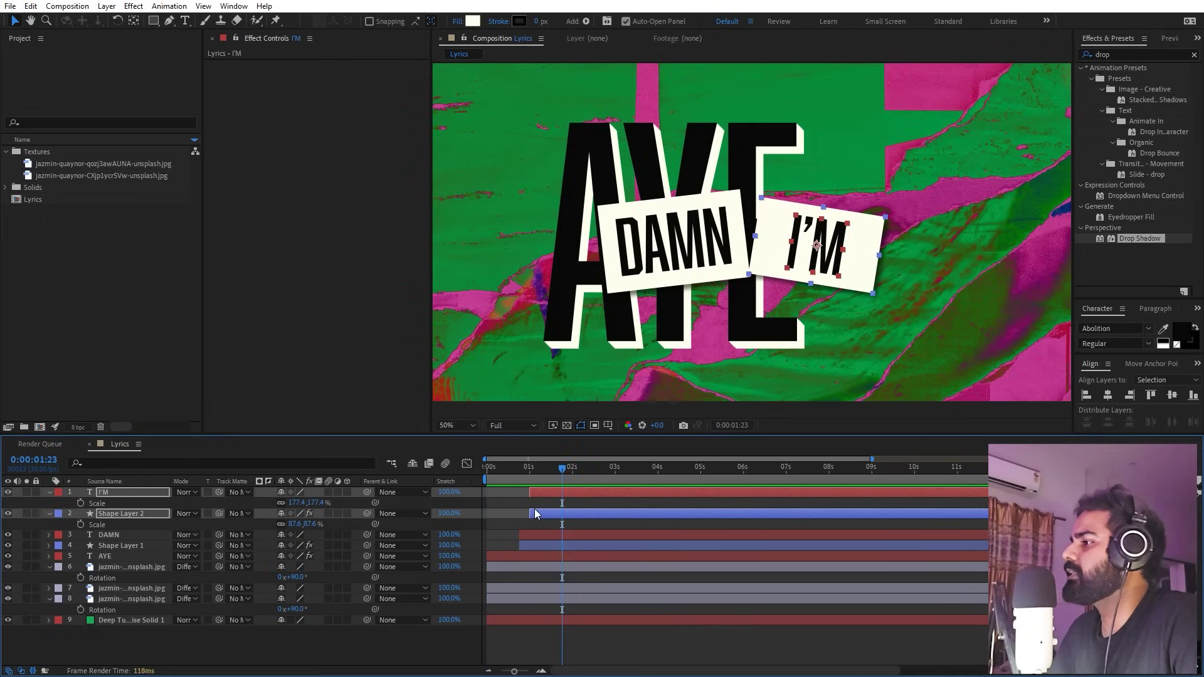
pyautogui.moveTo(537, 510); pyautogui.dragTo(543, 509)
pyautogui.click(525, 481)
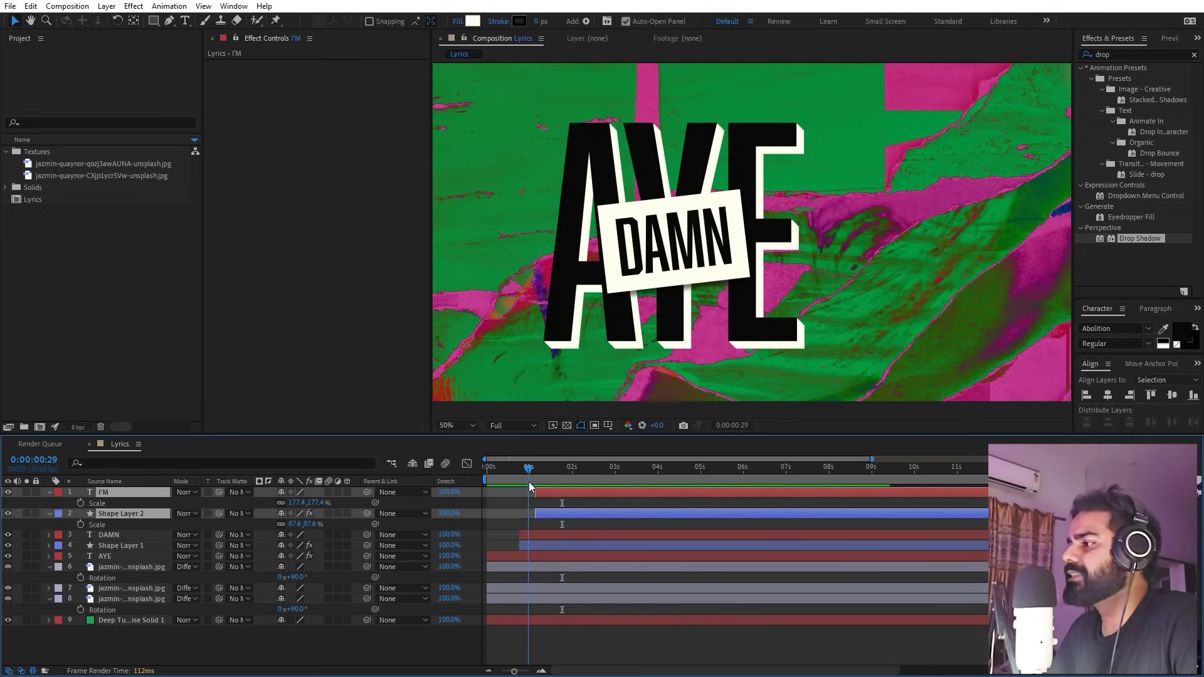
pyautogui.click(530, 483)
pyautogui.click(514, 482)
pyautogui.press('space')
pyautogui.press('space')
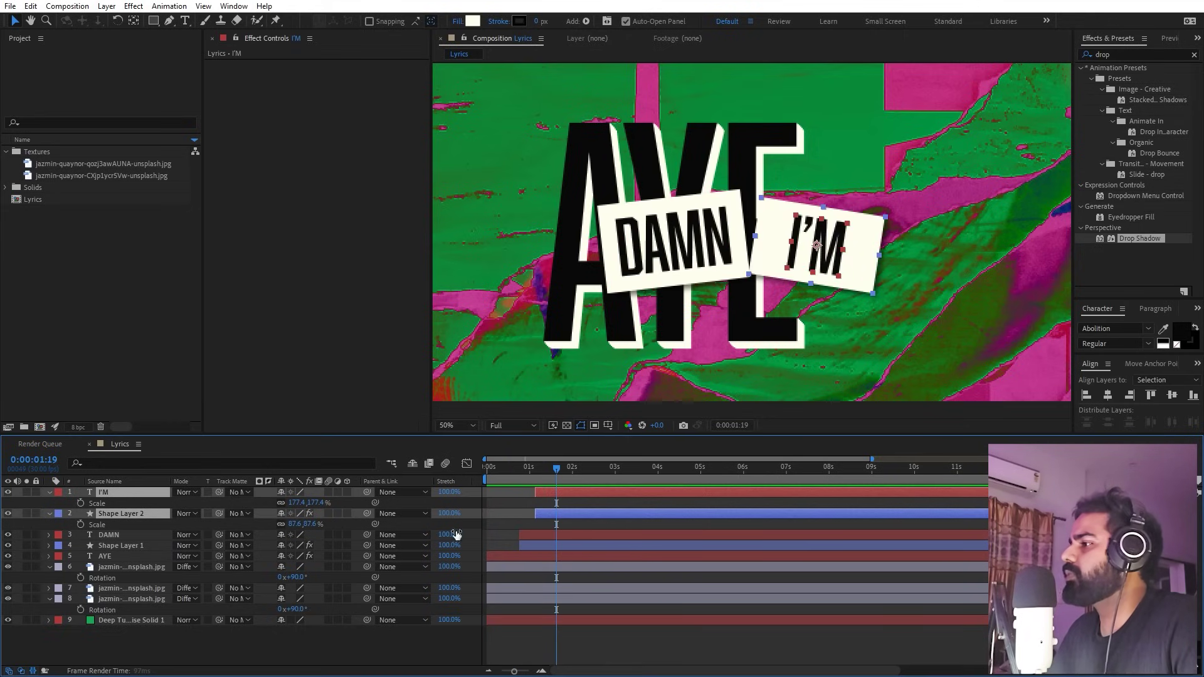
pyautogui.click(510, 519)
pyautogui.press('space')
# Draw a slightly tilted four-cornered card shape with the Pen tool above and to the right of the I'M card.
pyautogui.moveTo(802, 270); pyautogui.dragTo(666, 276)
pyautogui.click(106, 327)
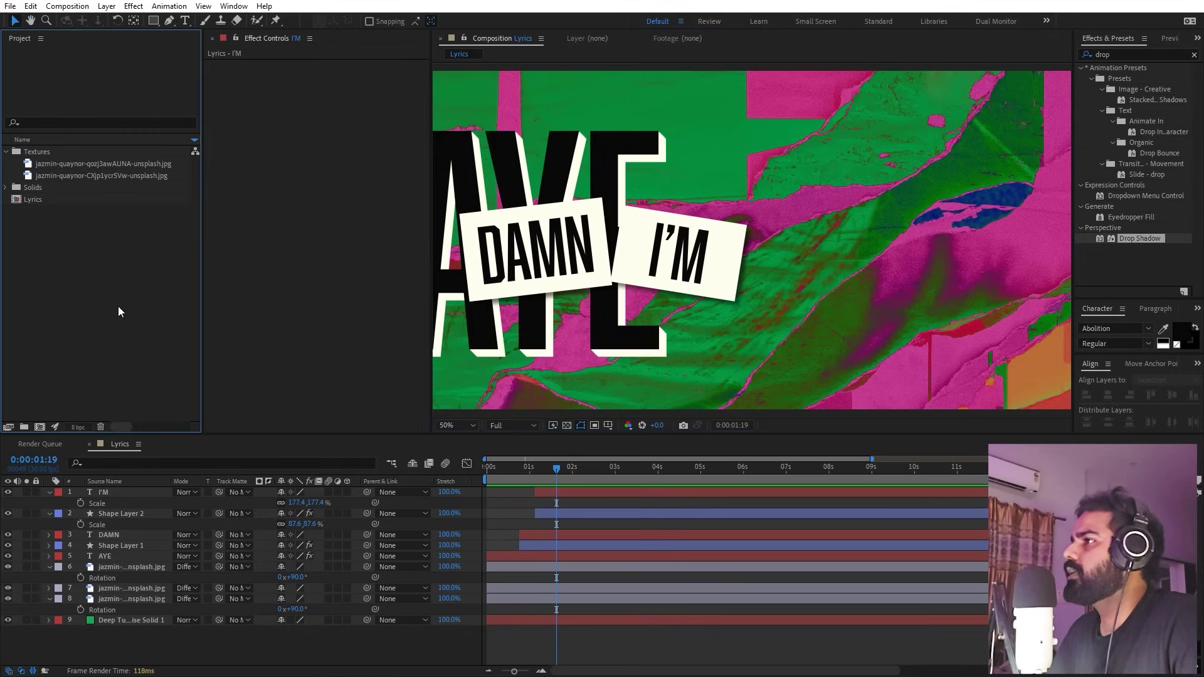
pyautogui.click(168, 21)
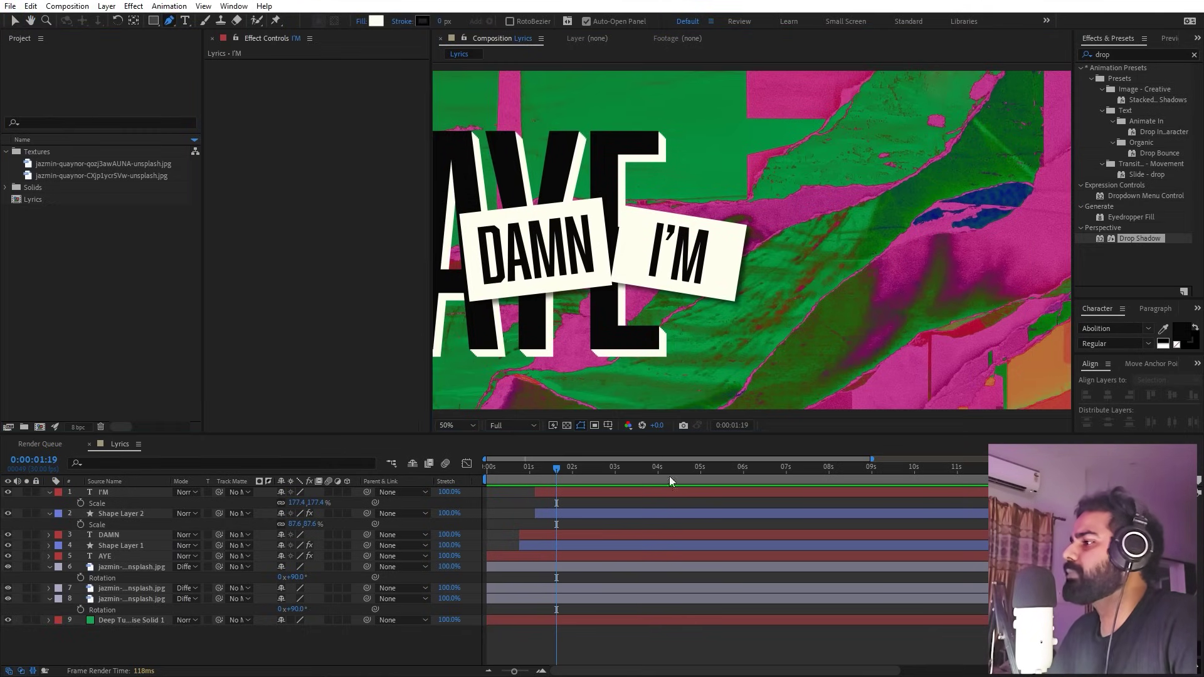
pyautogui.click(754, 142)
pyautogui.click(761, 213)
pyautogui.click(912, 198)
pyautogui.click(910, 128)
pyautogui.click(753, 143)
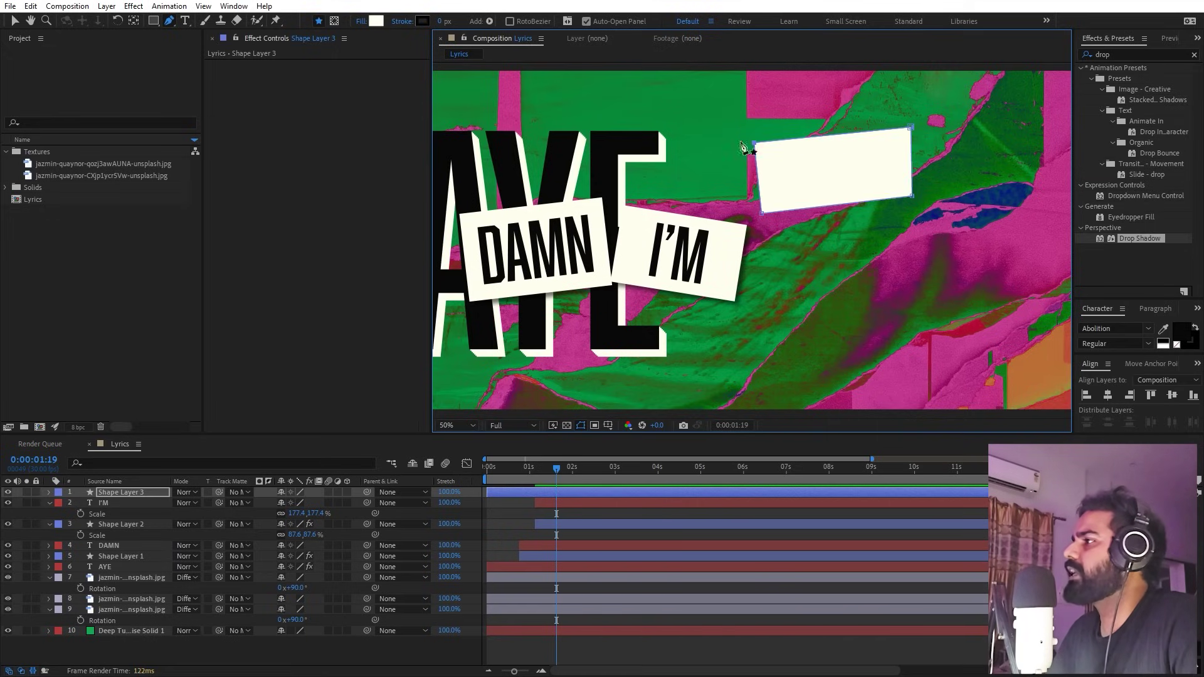
# Fill the new card shape with black sampled from the AYE lettering.
pyautogui.click(376, 21)
pyautogui.click(408, 344)
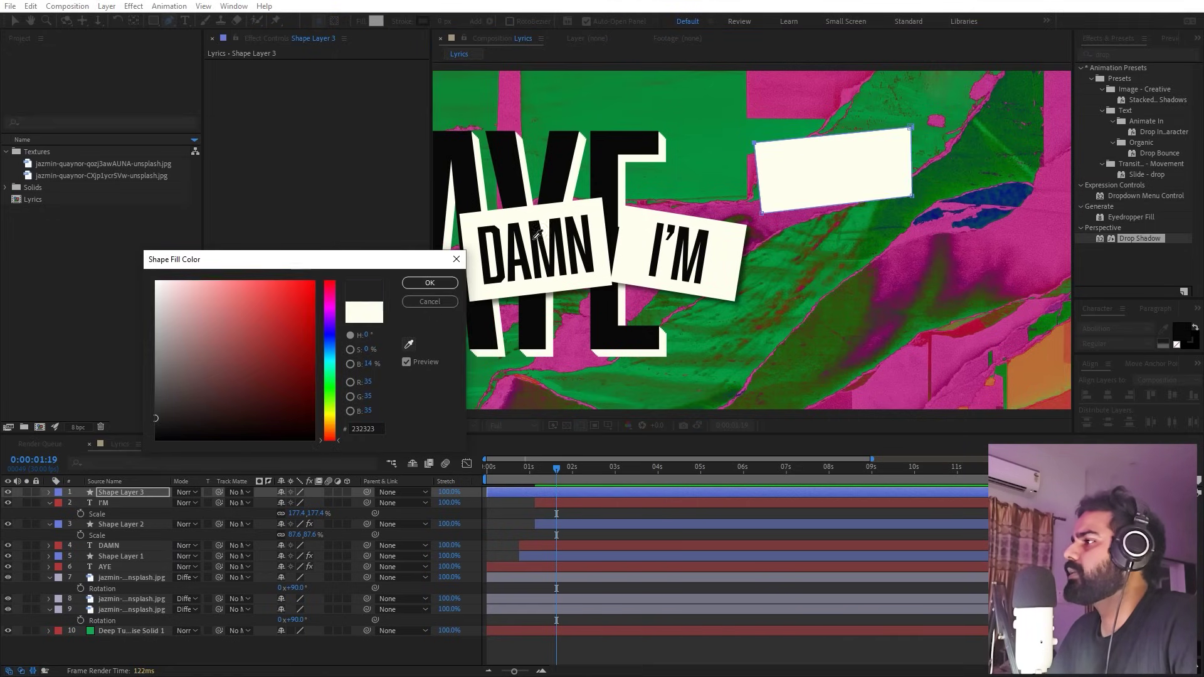
pyautogui.click(605, 153)
pyautogui.click(430, 282)
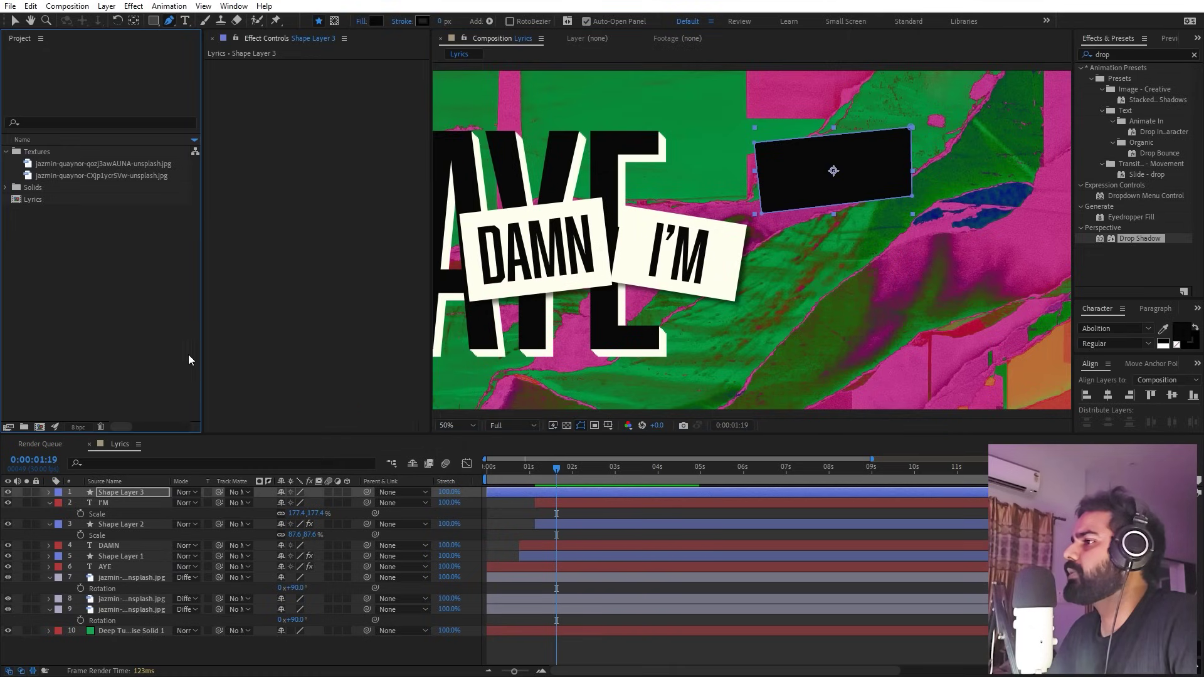
# Duplicate the I'M text, place the copy above the black card in the layer stack, and position it over the card.
pyautogui.click(114, 502)
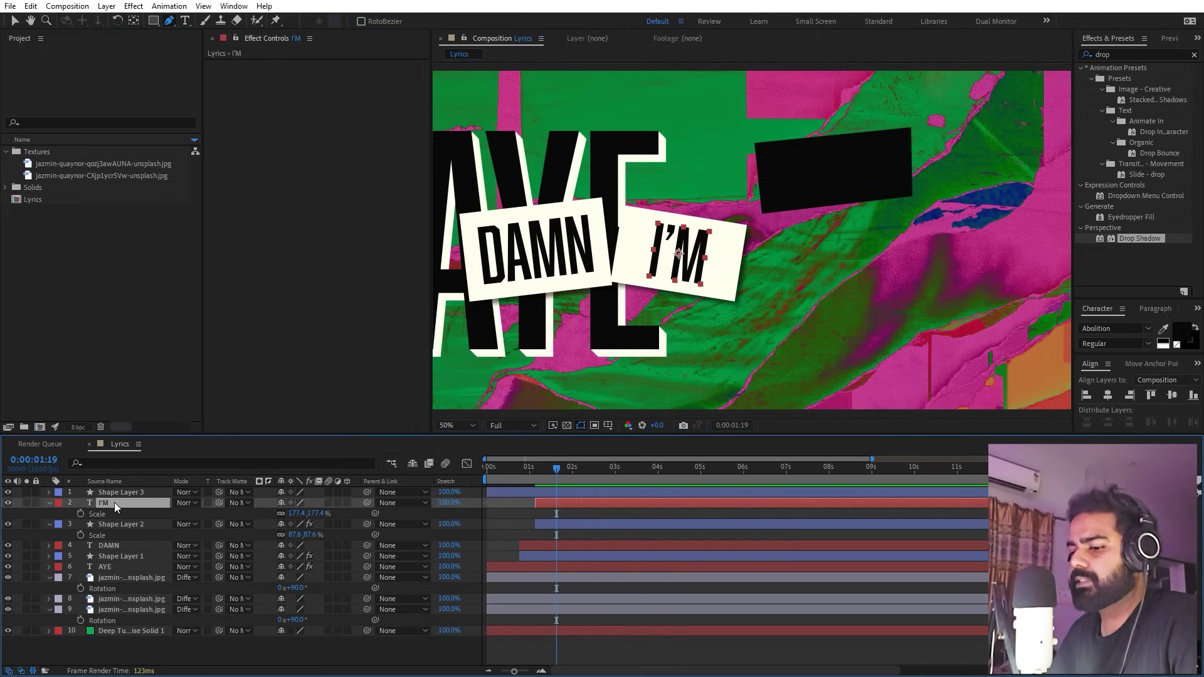
pyautogui.hotkey('ctrl', 'd')
pyautogui.moveTo(114, 502); pyautogui.dragTo(124, 491)
pyautogui.press('v')
pyautogui.moveTo(685, 257); pyautogui.dragTo(842, 184)
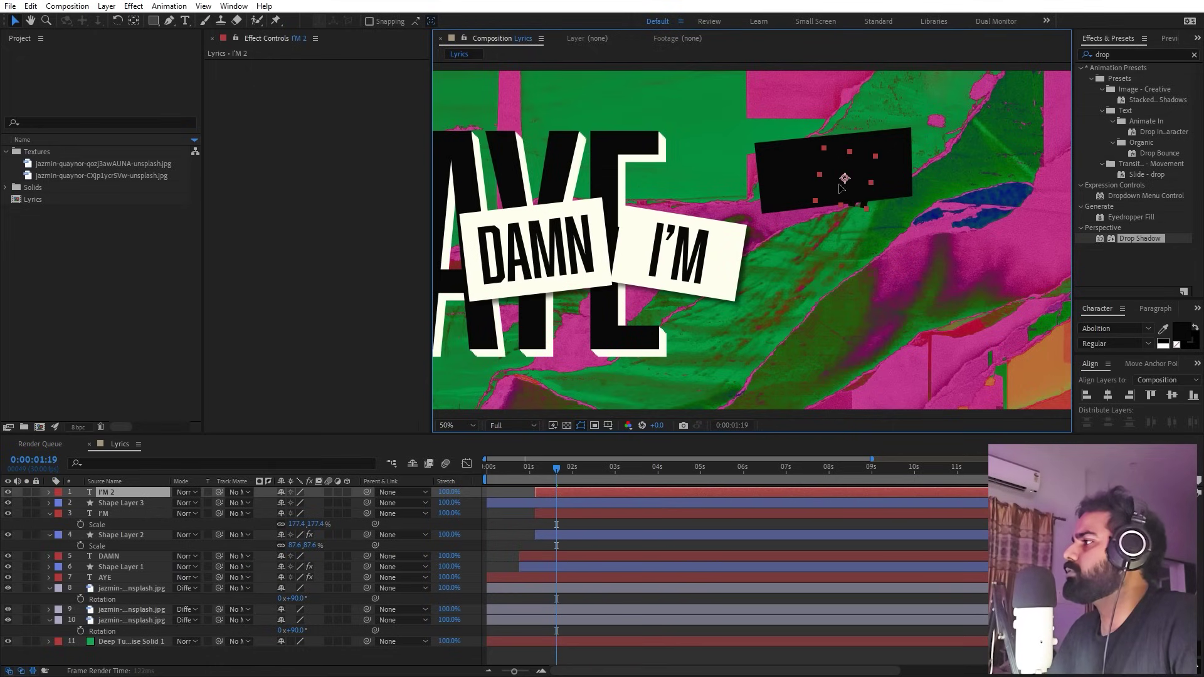
# Recolour the duplicated I'M text with the off-white sampled from the I'M card.
pyautogui.doubleClick(833, 187)
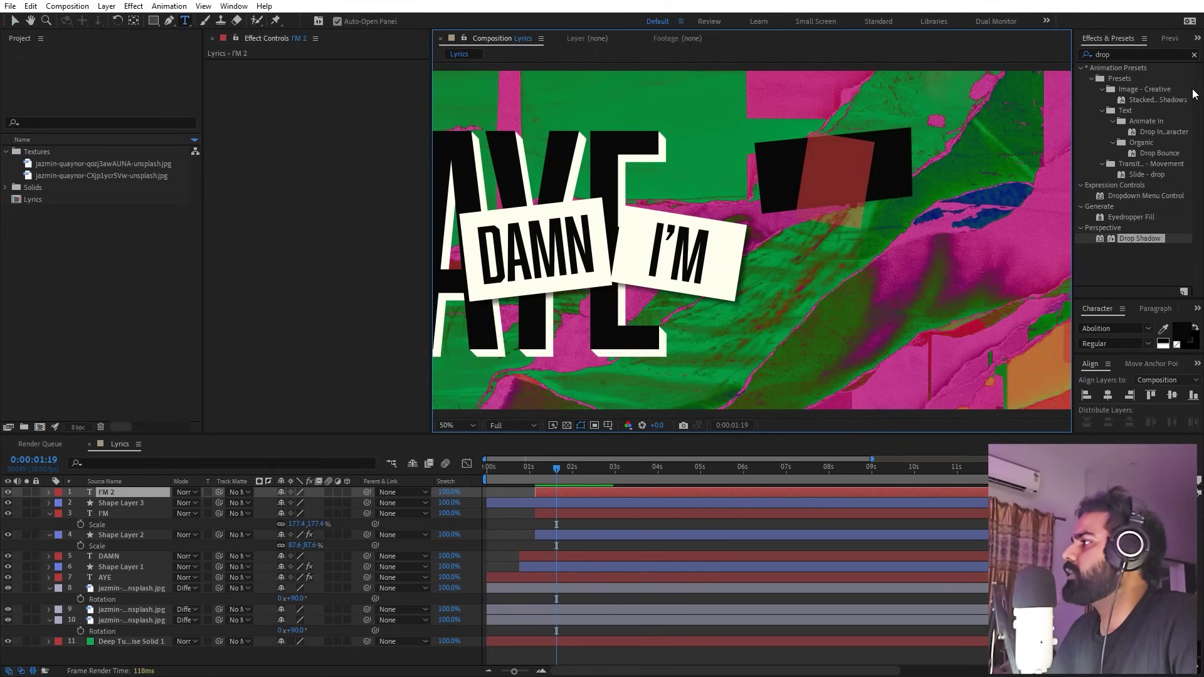
pyautogui.click(1182, 327)
pyautogui.click(156, 281)
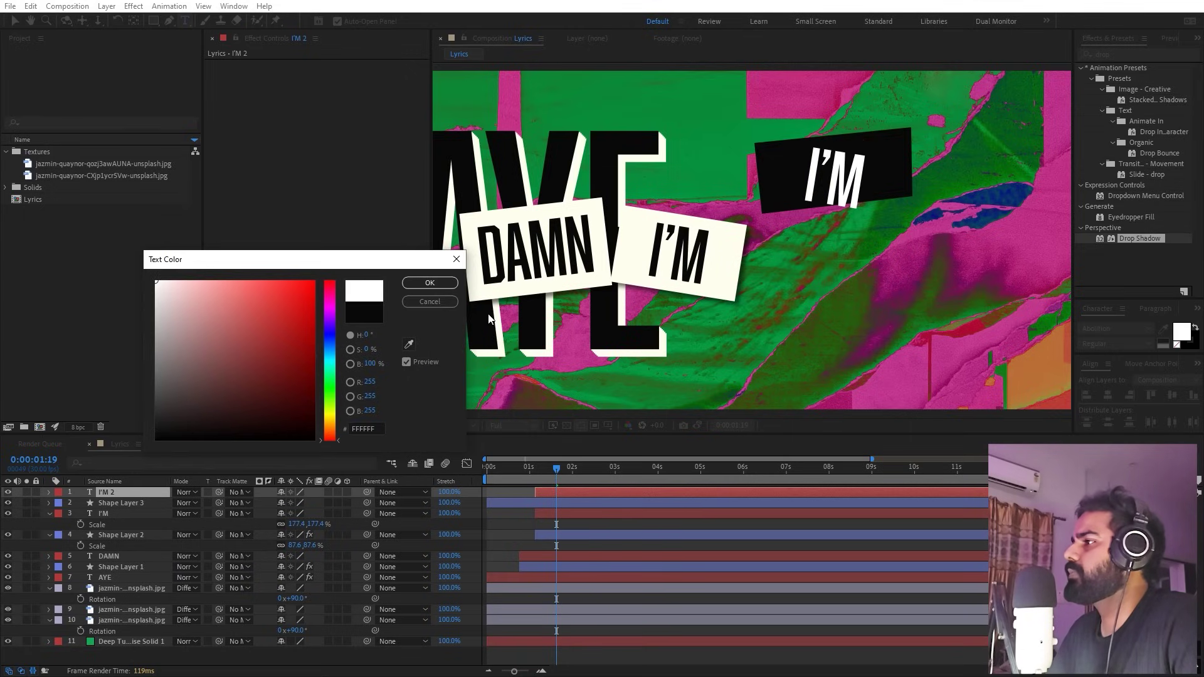
pyautogui.click(430, 283)
pyautogui.click(1164, 330)
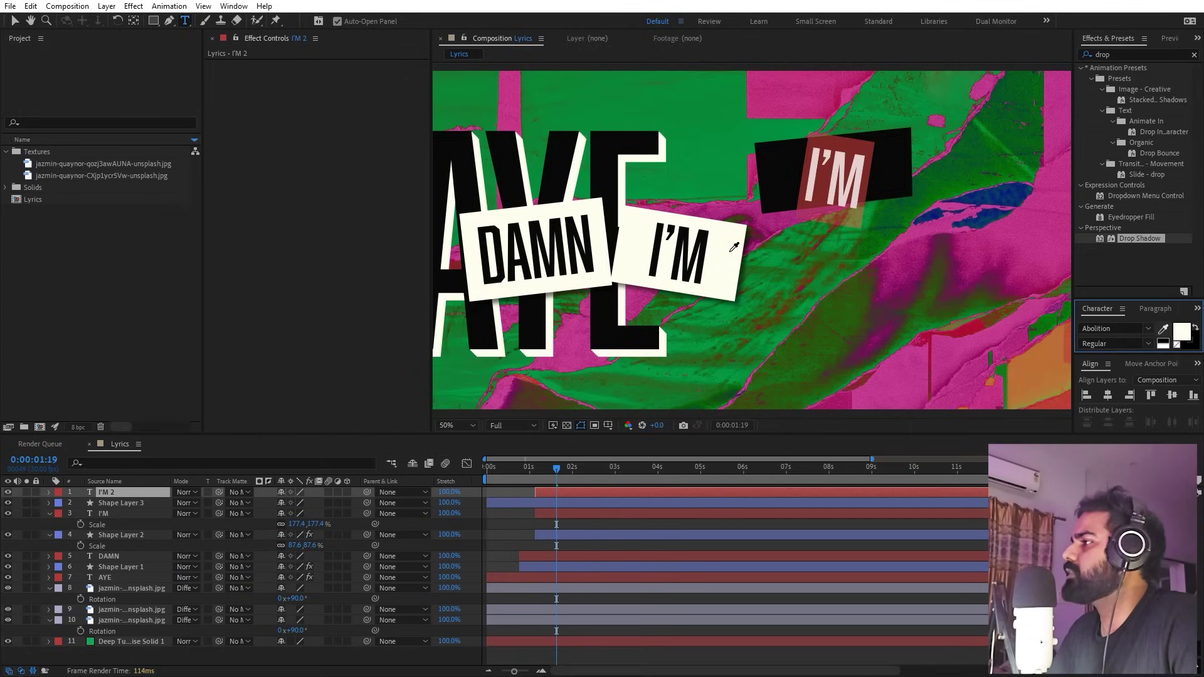
# Set the rotation of the off-white text on the black card to 0°.
pyautogui.click(132, 504)
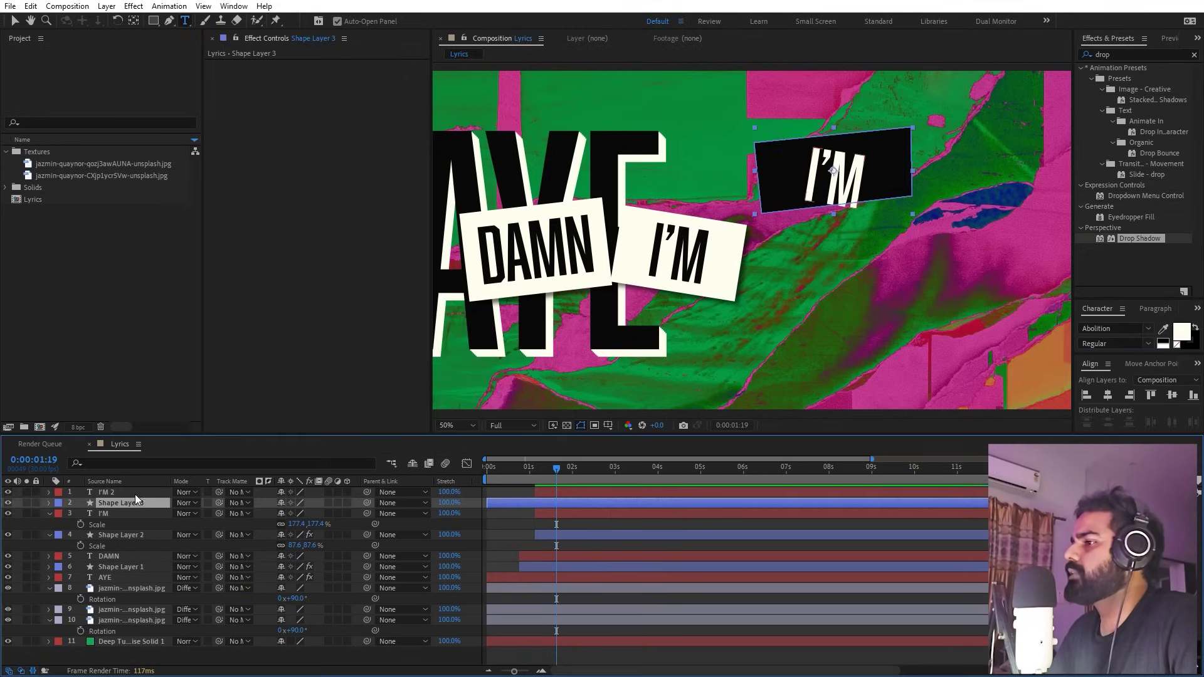
pyautogui.click(135, 493)
pyautogui.press('r')
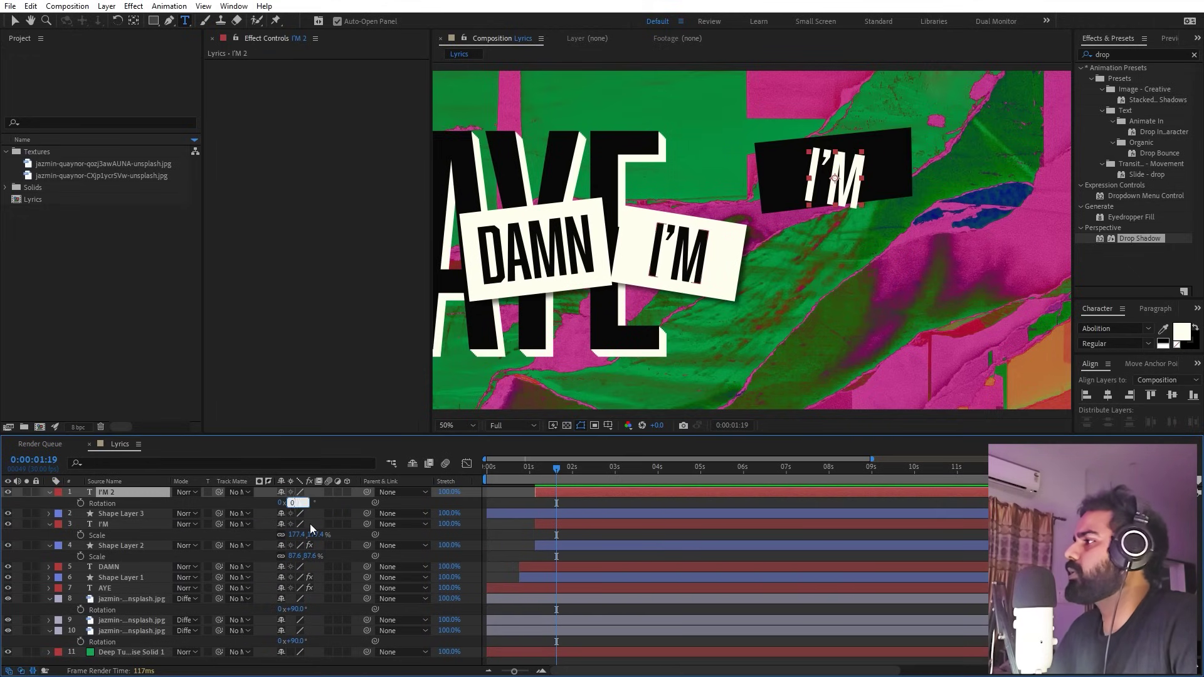
pyautogui.write('0')
pyautogui.press('Return')
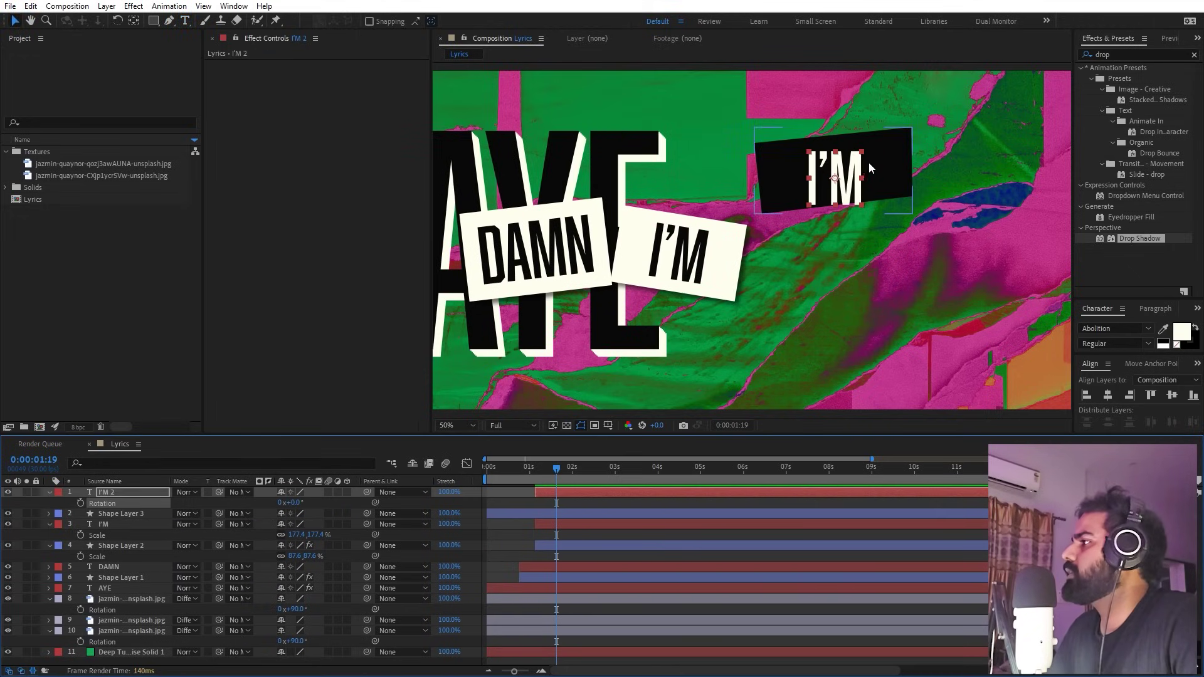
# Replace the text on the black card with COLD.
pyautogui.doubleClick(842, 167)
pyautogui.write('COOL')
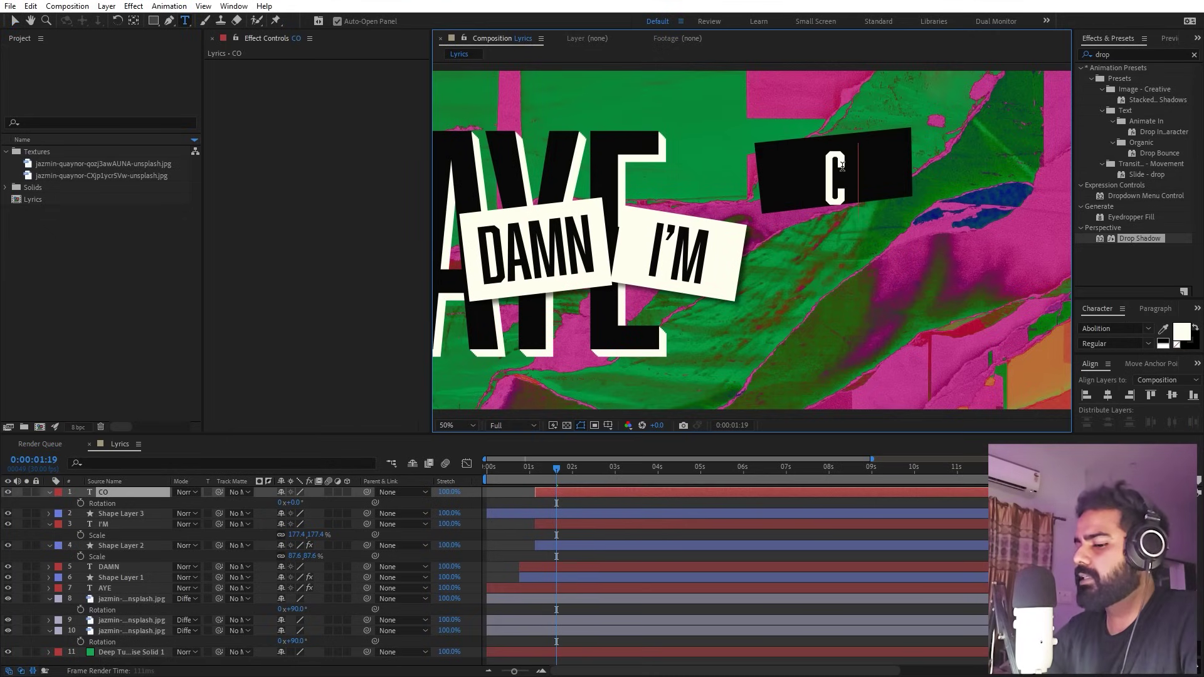
pyautogui.press('BackSpace')
pyautogui.press('BackSpace')
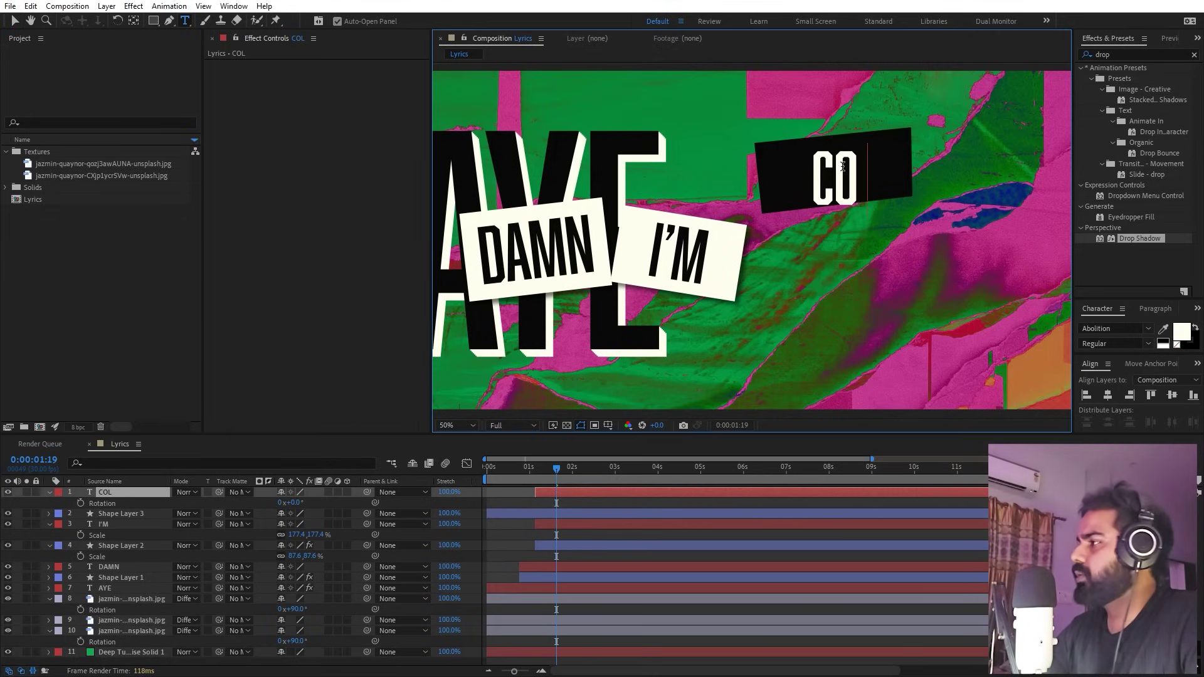
pyautogui.write('LD')
pyautogui.click(15, 21)
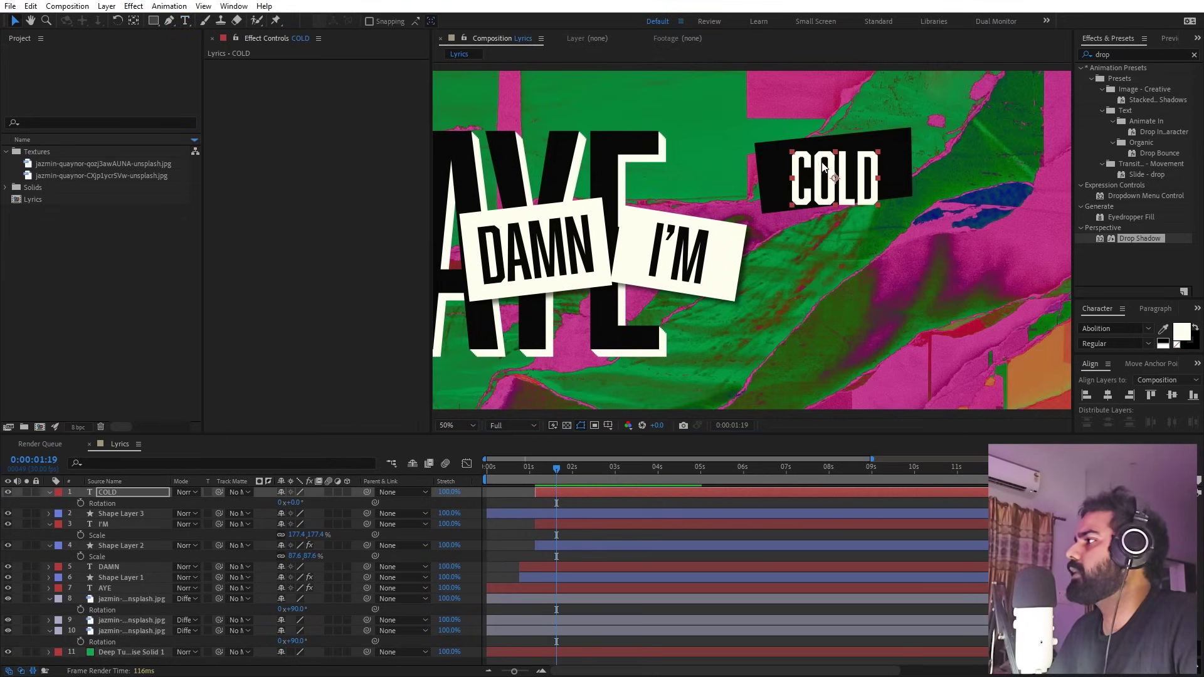
# Enlarge the COLD text across the black card and shift its layer to start at 0:00:01:13.
pyautogui.moveTo(886, 186); pyautogui.dragTo(879, 172)
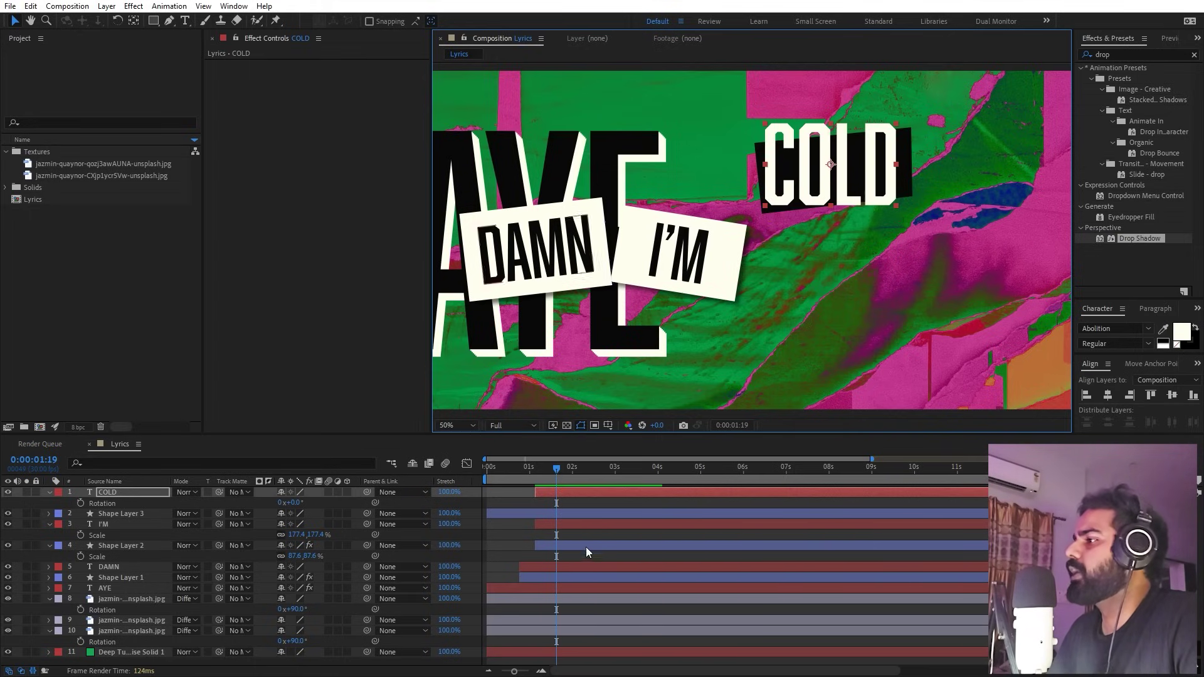
pyautogui.moveTo(554, 491); pyautogui.dragTo(568, 491)
pyautogui.press('i')
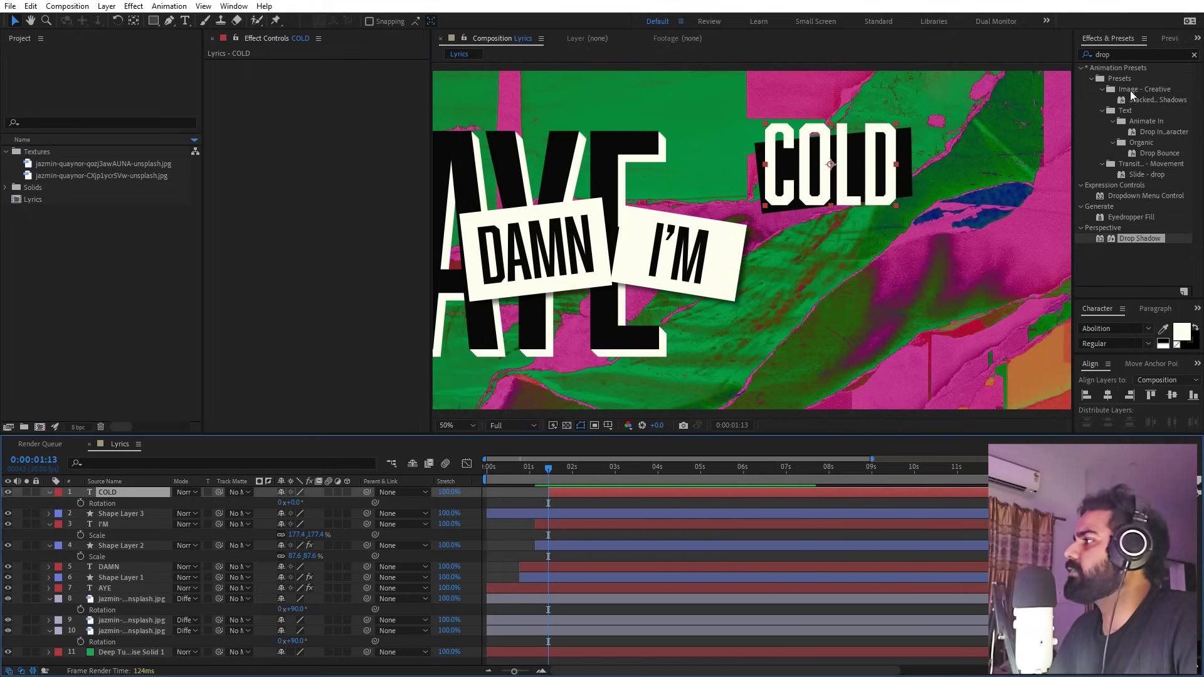
# Apply the Typewriter animation preset to the COLD text and reveal its keyframes.
pyautogui.click(1123, 54)
pyautogui.write('t')
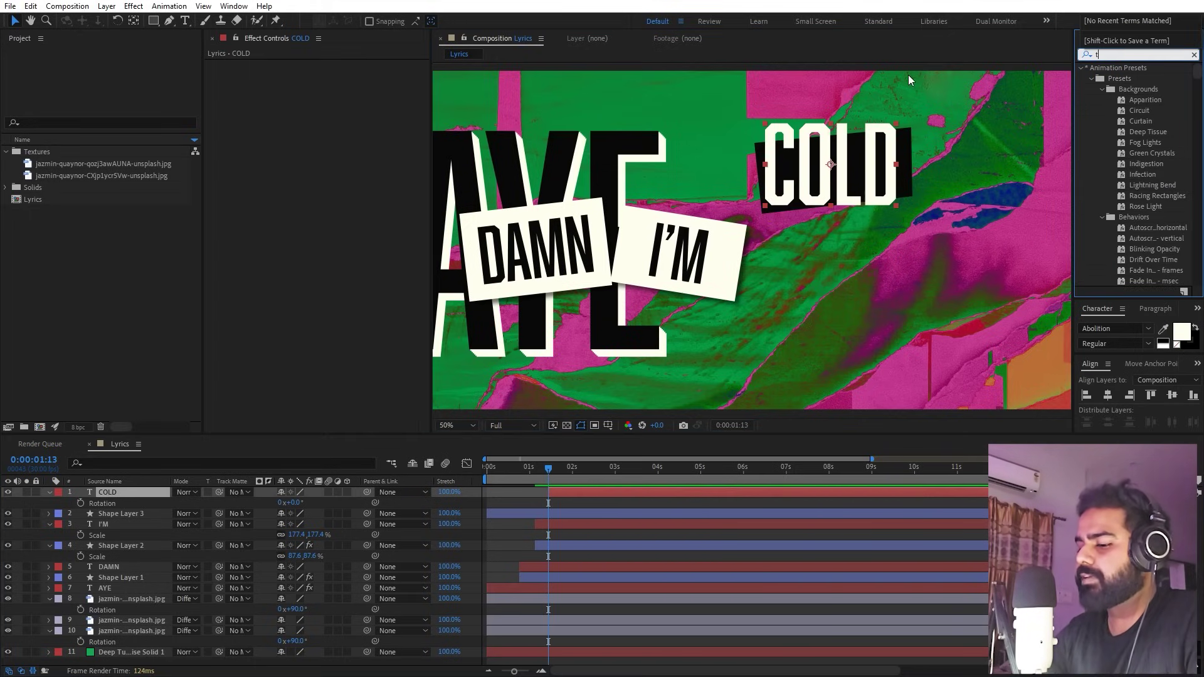
pyautogui.write('ype')
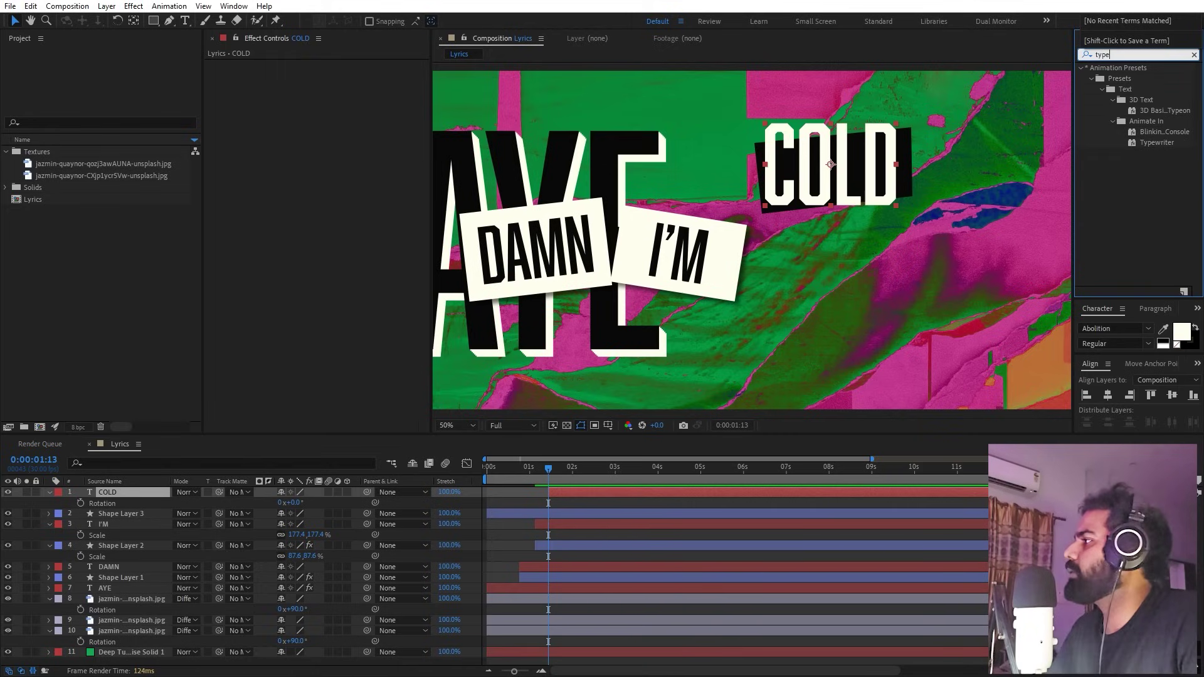
pyautogui.moveTo(1157, 142); pyautogui.dragTo(581, 489)
pyautogui.press('u')
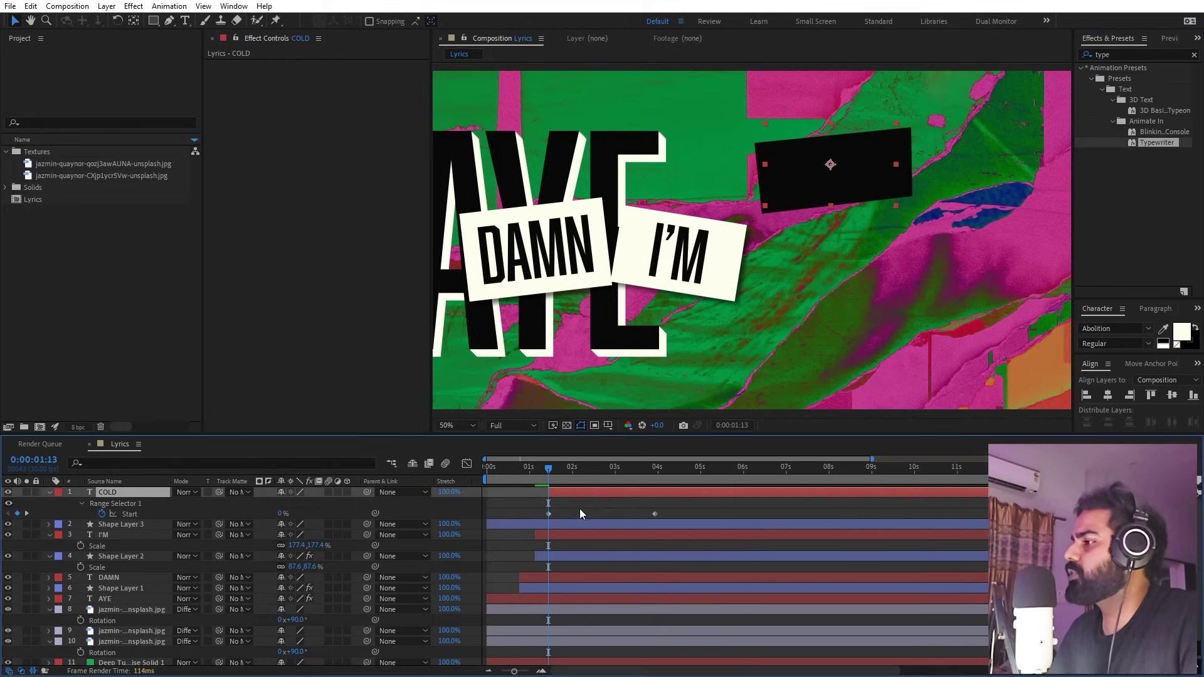
# Shorten COLD's typewriter reveal by moving its end keyframe close to the start keyframe, and preview the timing.
pyautogui.moveTo(655, 514); pyautogui.dragTo(569, 517)
pyautogui.press('space')
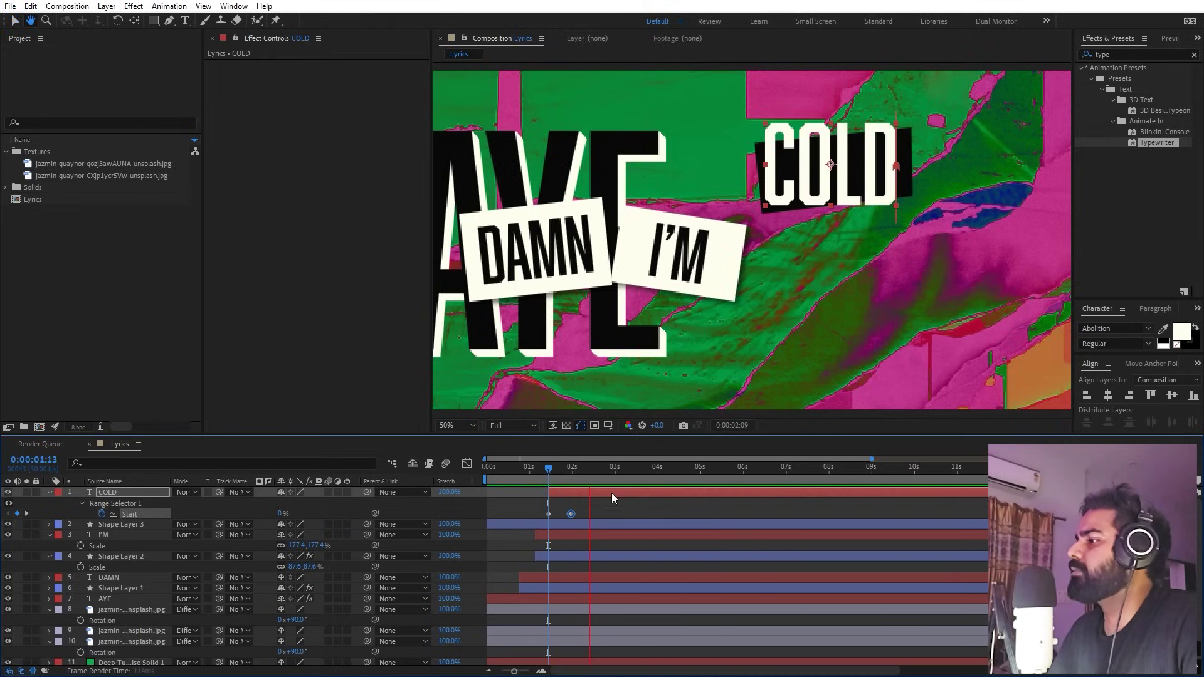
pyautogui.press('space')
pyautogui.click(582, 492)
pyautogui.click(541, 475)
pyautogui.moveTo(569, 516); pyautogui.dragTo(560, 514)
pyautogui.press('space')
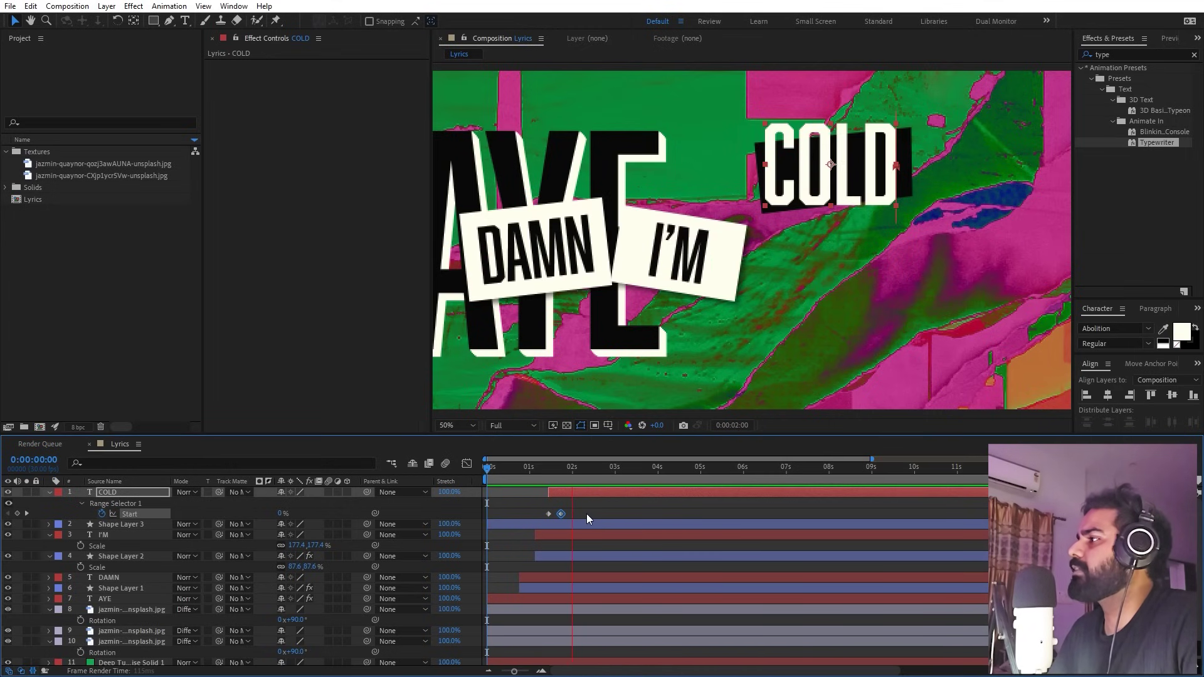
# Add a new text reading I'M beside the COLD card and colour it black, sampled from that card.
pyautogui.click(667, 245)
pyautogui.hotkey('ctrl', 't')
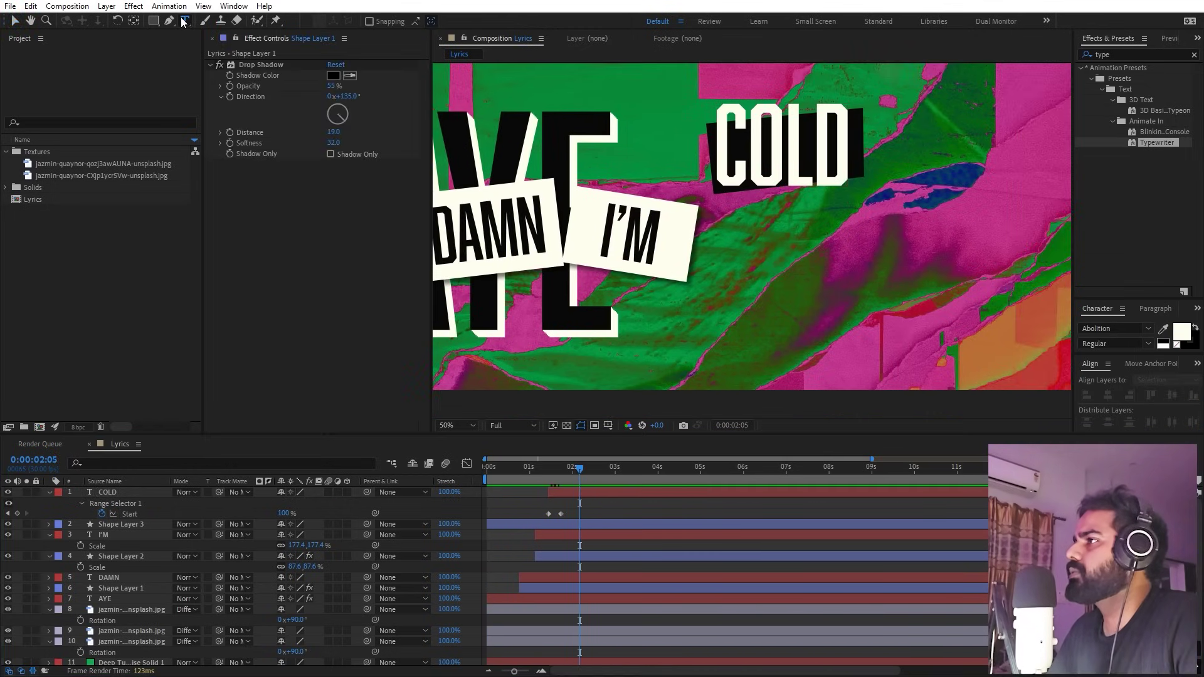
pyautogui.click(892, 185)
pyautogui.write("I'M")
pyautogui.doubleClick(892, 183)
pyautogui.click(1162, 329)
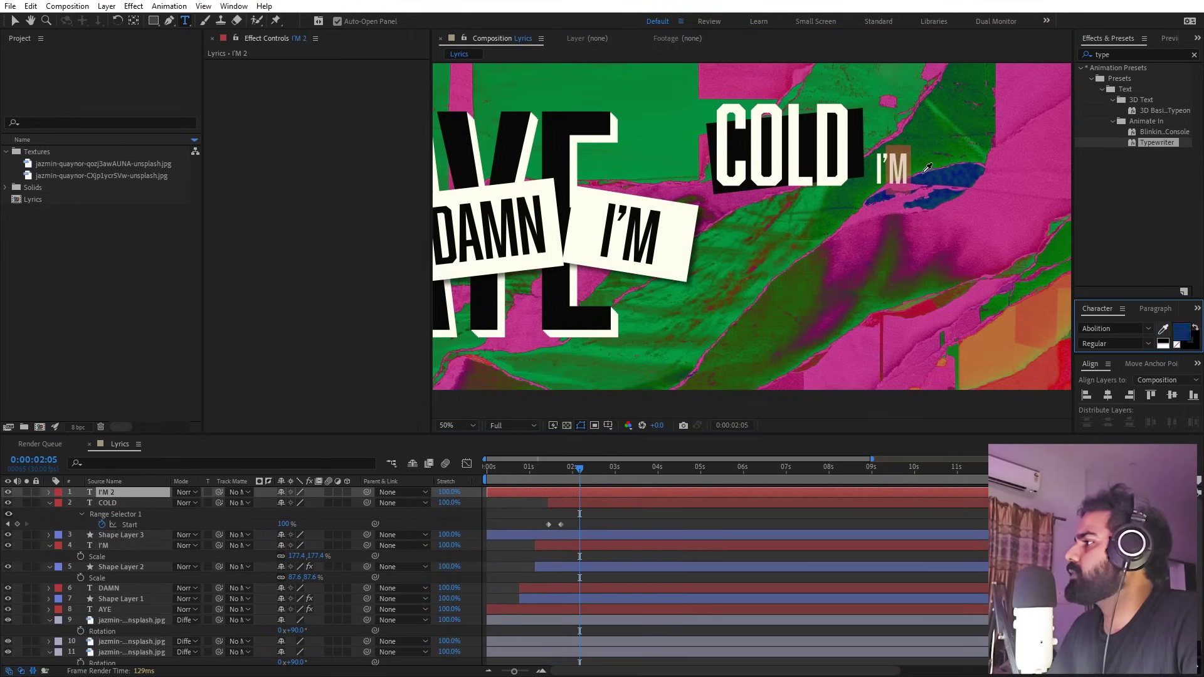
pyautogui.click(852, 145)
pyautogui.press('Escape')
pyautogui.press('v')
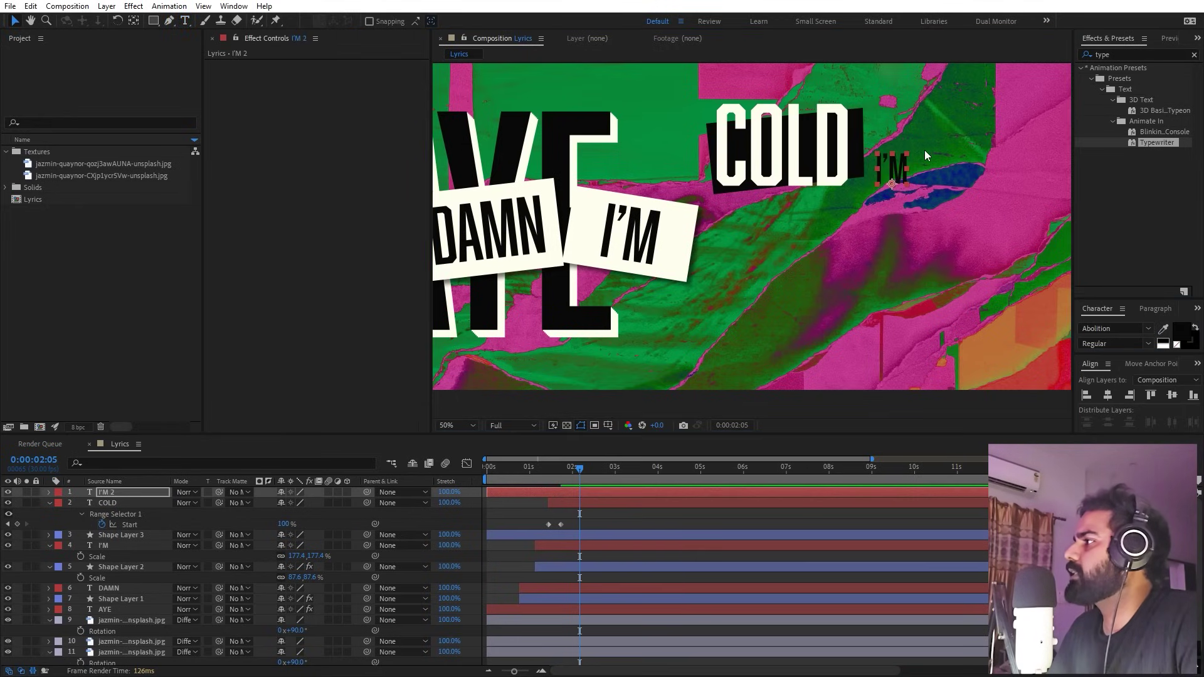
# Enlarge the new black I'M text to 465.2% beside COLD, with its anchor point at the top centre.
pyautogui.moveTo(908, 156); pyautogui.dragTo(954, 146)
pyautogui.press('y')
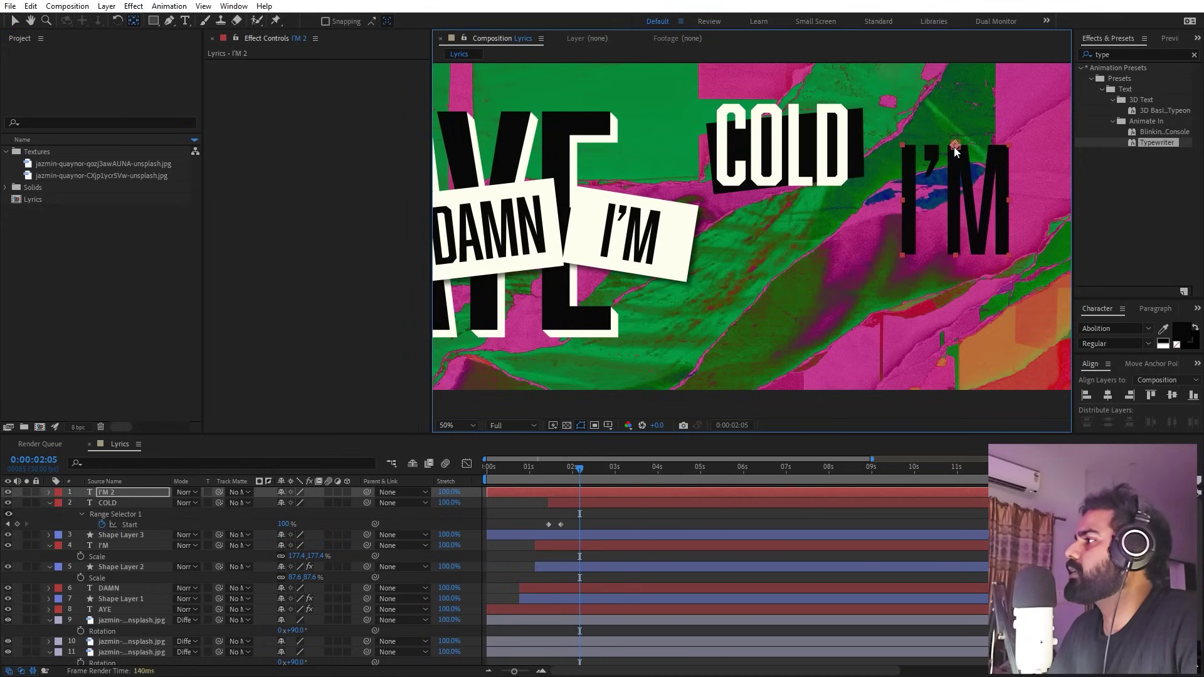
pyautogui.press('v')
pyautogui.moveTo(980, 187); pyautogui.dragTo(976, 142)
pyautogui.moveTo(993, 212); pyautogui.dragTo(1011, 240)
pyautogui.moveTo(987, 183); pyautogui.dragTo(988, 183)
# Start the large I'M layer at 0:00:01:29 and keyframe its vertical scale from 0% to 465.2%.
pyautogui.moveTo(522, 492); pyautogui.dragTo(570, 473)
pyautogui.press('s')
pyautogui.click(81, 503)
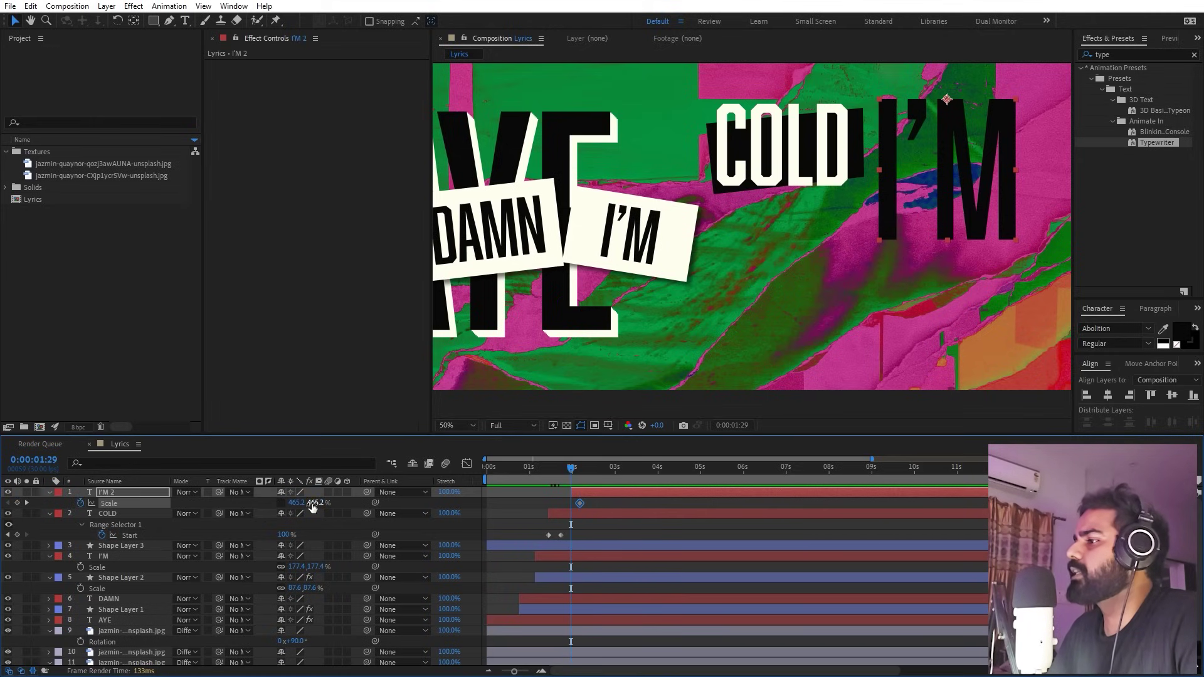
pyautogui.write('0')
pyautogui.press('Return')
# Move the large I'M's end scale keyframe to 0:00:02:10 and shape its speed graph into a sharp early peak.
pyautogui.press('space')
pyautogui.press('space')
pyautogui.moveTo(578, 504); pyautogui.dragTo(586, 504)
pyautogui.moveTo(600, 500); pyautogui.dragTo(526, 517)
pyautogui.click(467, 463)
pyautogui.moveTo(617, 580); pyautogui.dragTo(543, 639)
pyautogui.moveTo(706, 630); pyautogui.dragTo(675, 634)
pyautogui.click(653, 549)
pyautogui.click(711, 657)
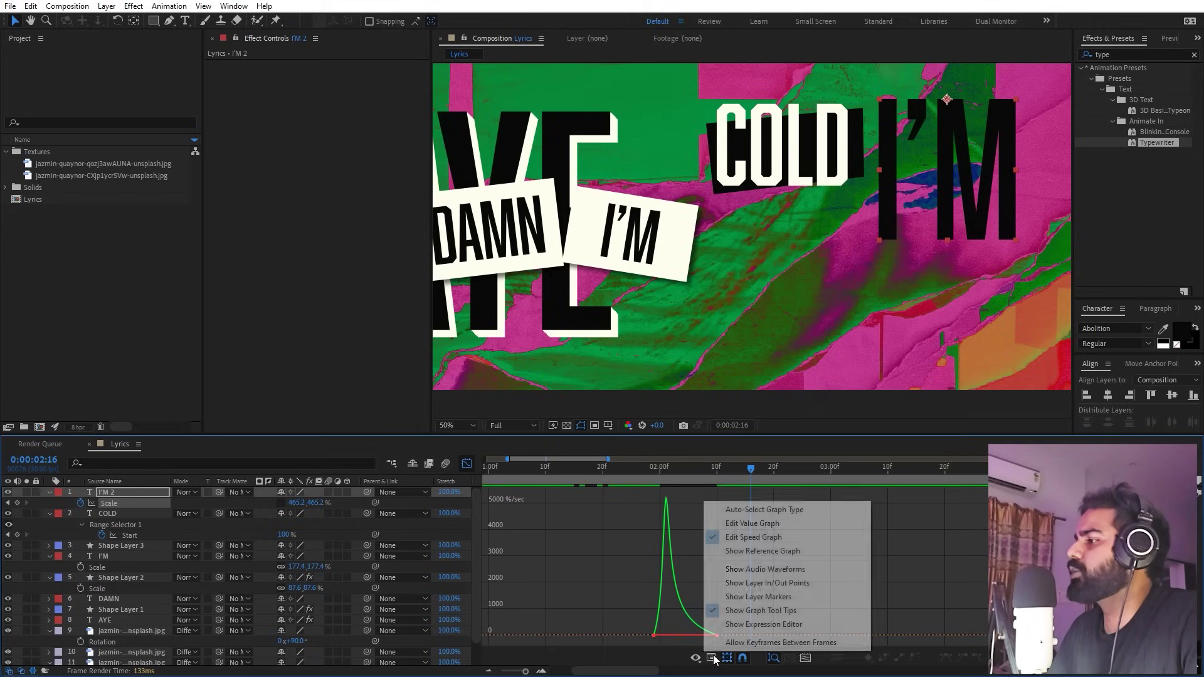
pyautogui.click(466, 463)
# Duplicate the large I'M text, start the copy slightly later in time, and place it directly below the original.
pyautogui.press('j')
pyautogui.hotkey('ctrl', 'd')
pyautogui.moveTo(684, 492); pyautogui.dragTo(711, 492)
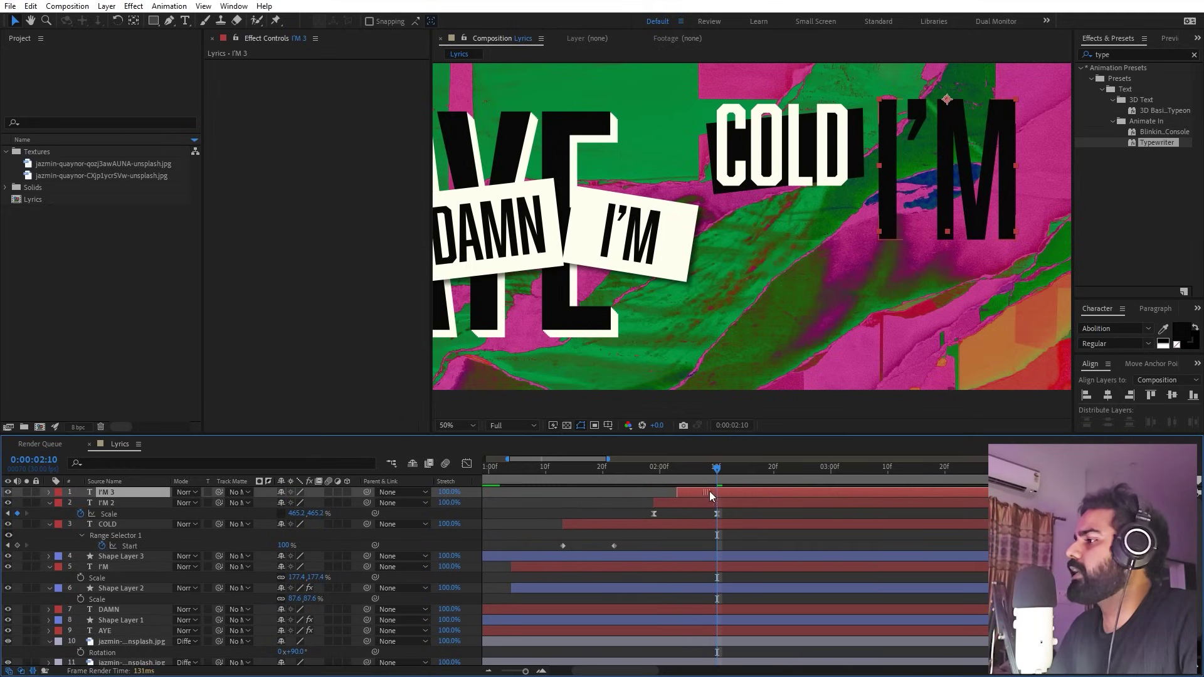
pyautogui.click(951, 230)
pyautogui.moveTo(952, 229); pyautogui.dragTo(959, 325)
# Replace the lower duplicate's text with SO and recolour it with the off-white sampled from the I'M card.
pyautogui.doubleClick(959, 325)
pyautogui.write('SOP')
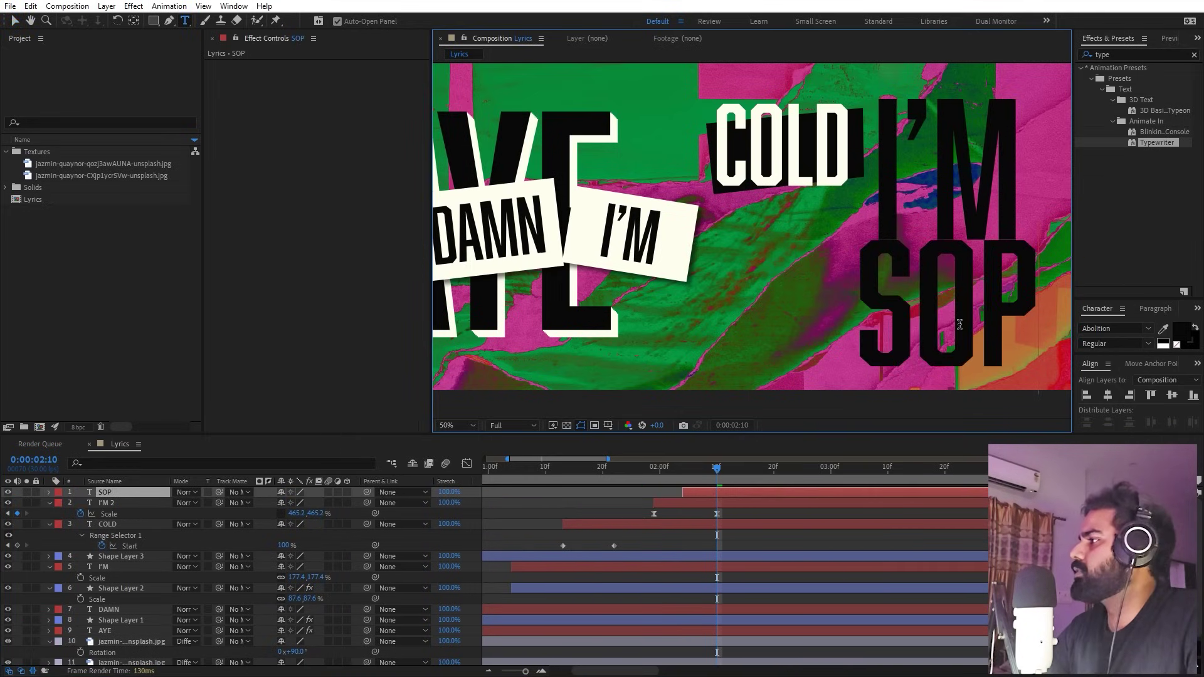
pyautogui.press('BackSpace')
pyautogui.doubleClick(837, 489)
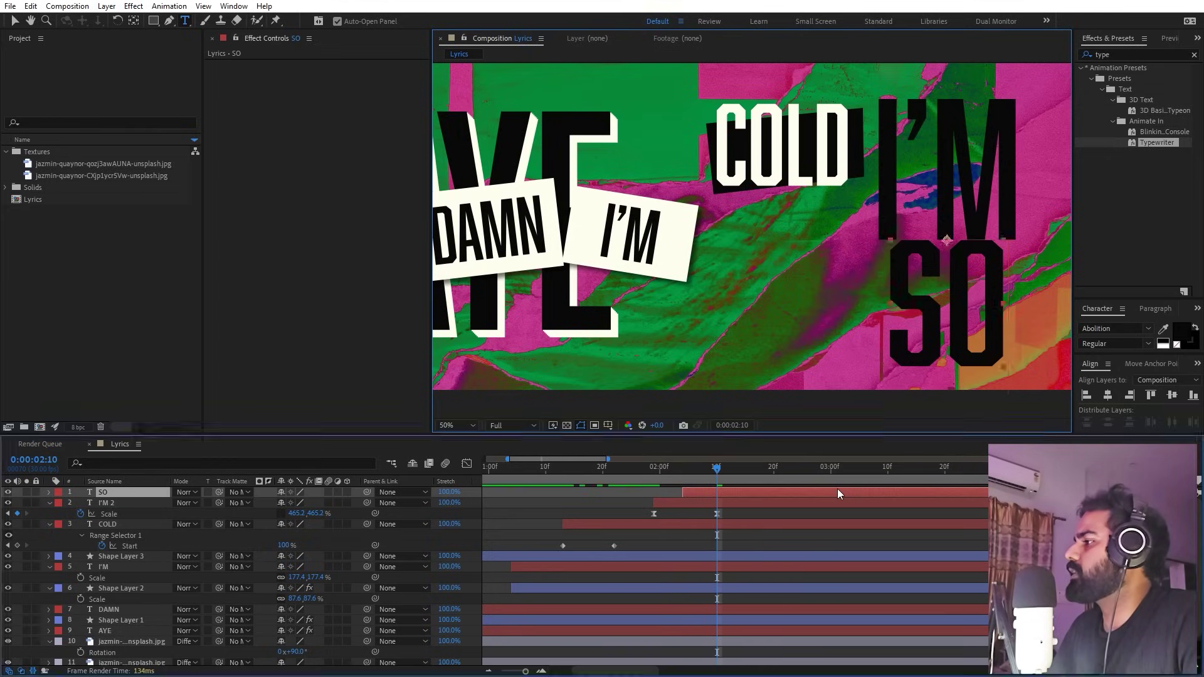
pyautogui.click(1163, 328)
pyautogui.click(685, 243)
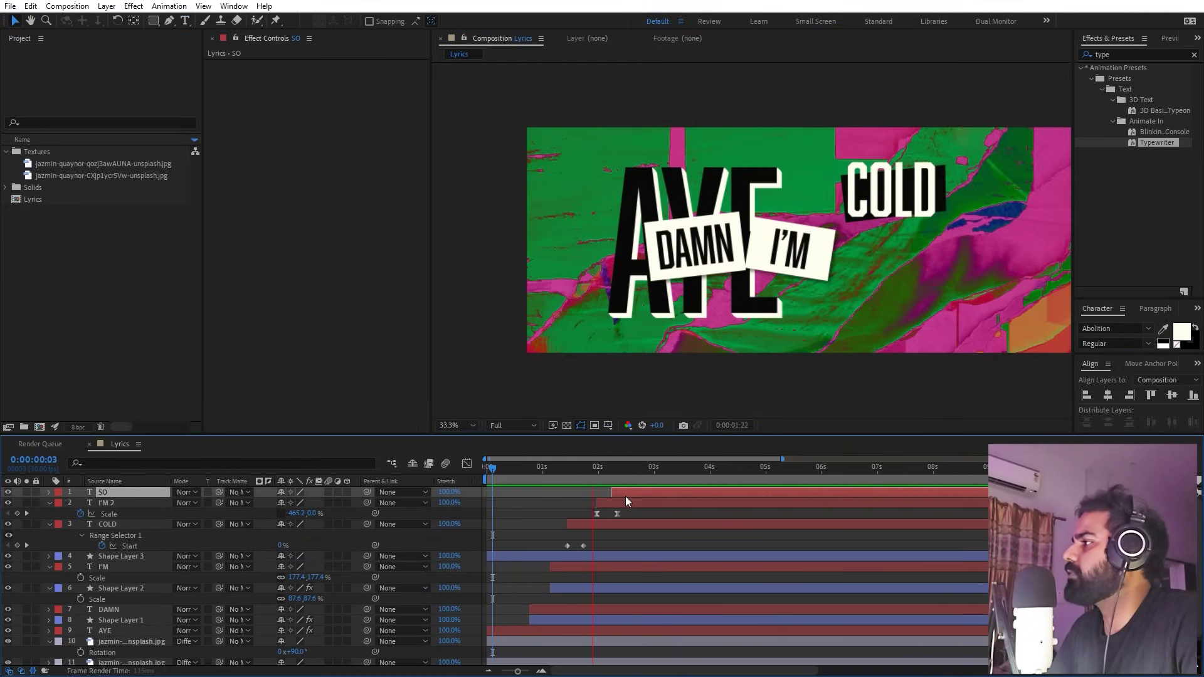
# Preview the timing and shift the large I'M and SO texts slightly upward together.
pyautogui.press('space')
pyautogui.click(522, 518)
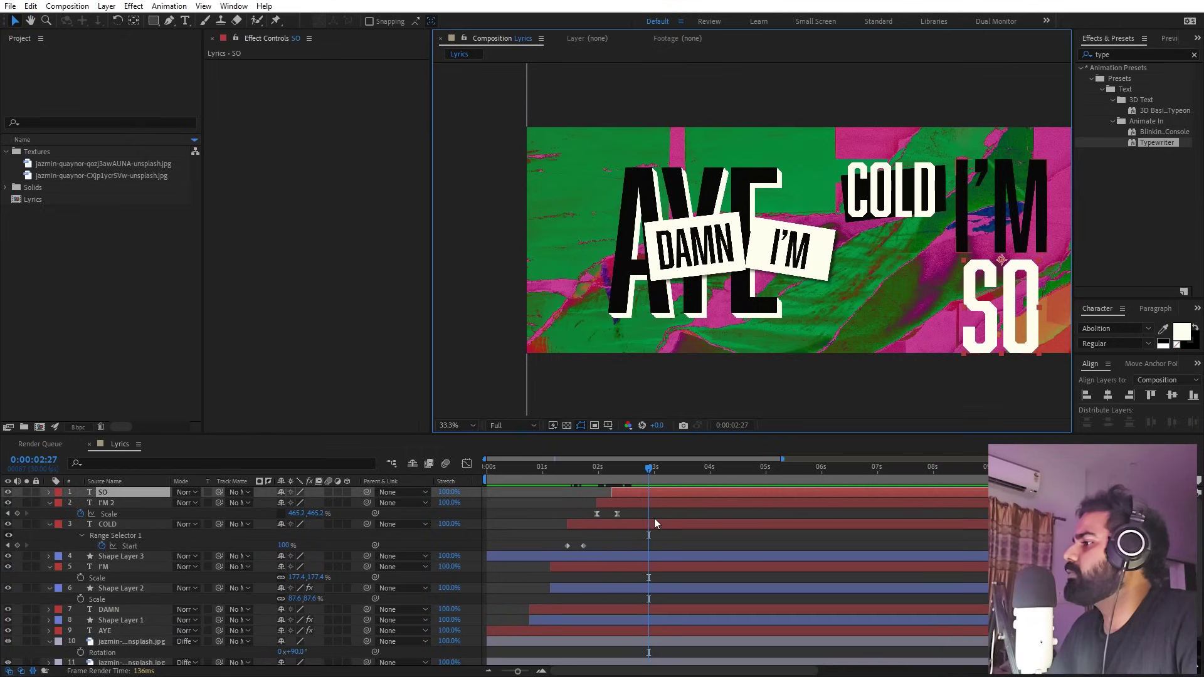
pyautogui.keyDown('shift'); pyautogui.click(655, 503); pyautogui.keyUp('shift')
pyautogui.moveTo(1004, 223); pyautogui.dragTo(1005, 209)
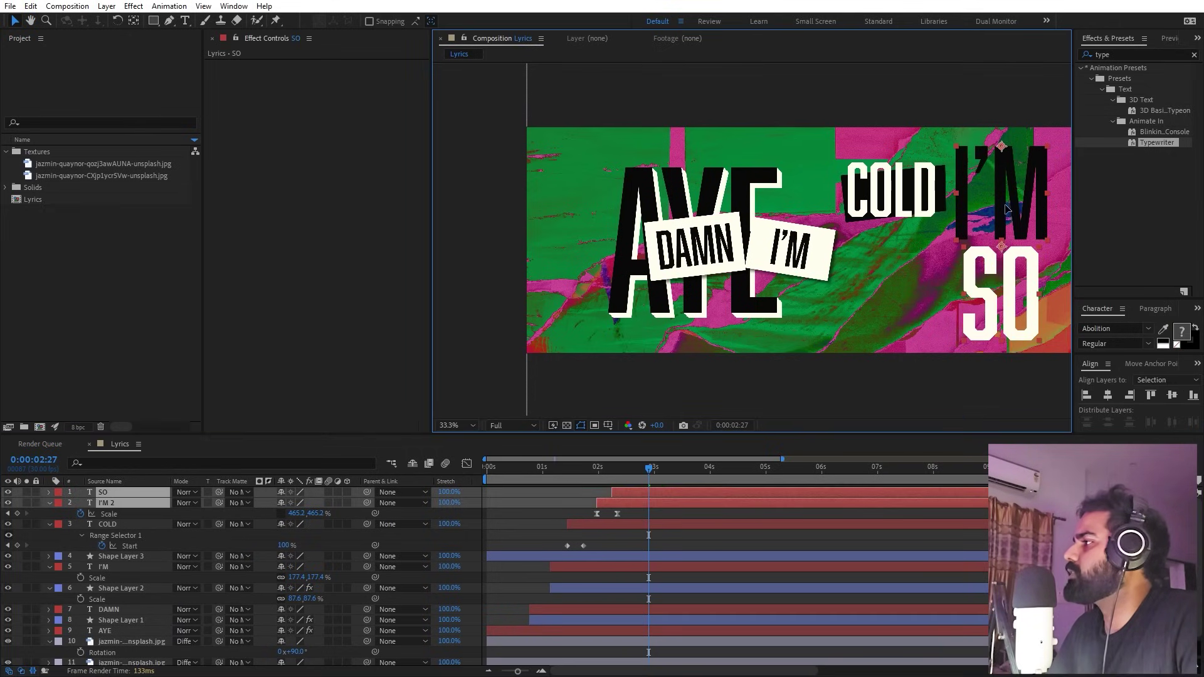
# Duplicate the I'M card and its text, bring the copies to the top of the layer stack, and place them between the large I'M and SO.
pyautogui.moveTo(859, 314); pyautogui.dragTo(595, 322)
pyautogui.click(527, 258)
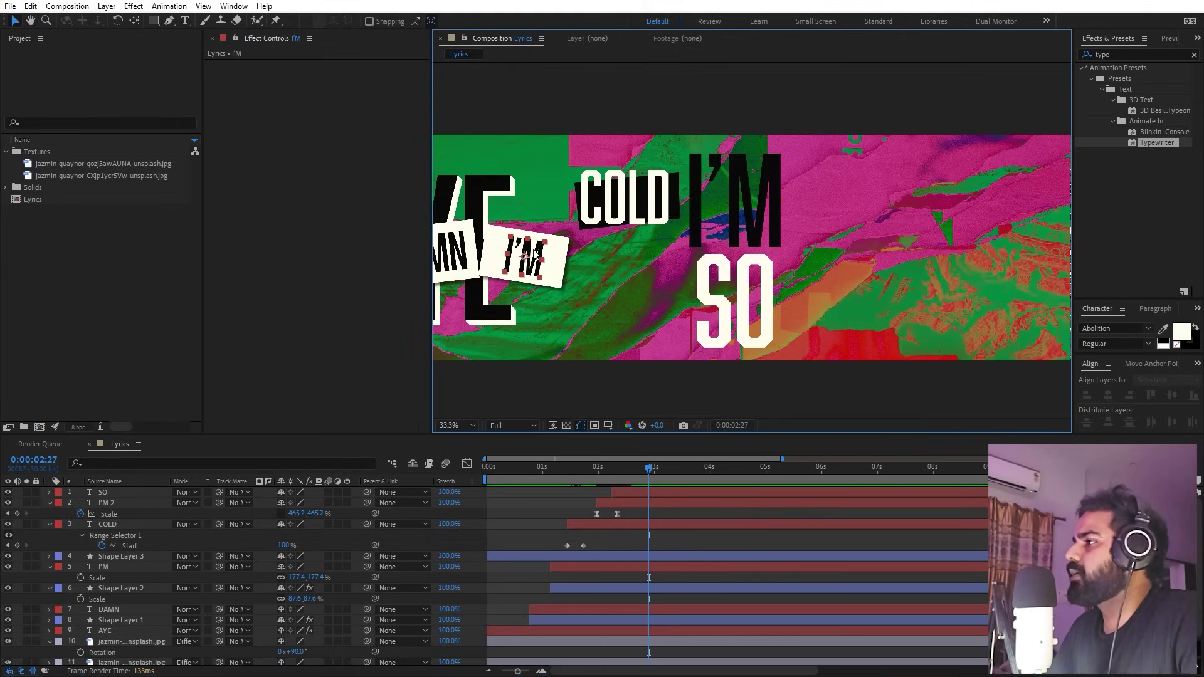
pyautogui.keyDown('shift'); pyautogui.click(122, 587); pyautogui.keyUp('shift')
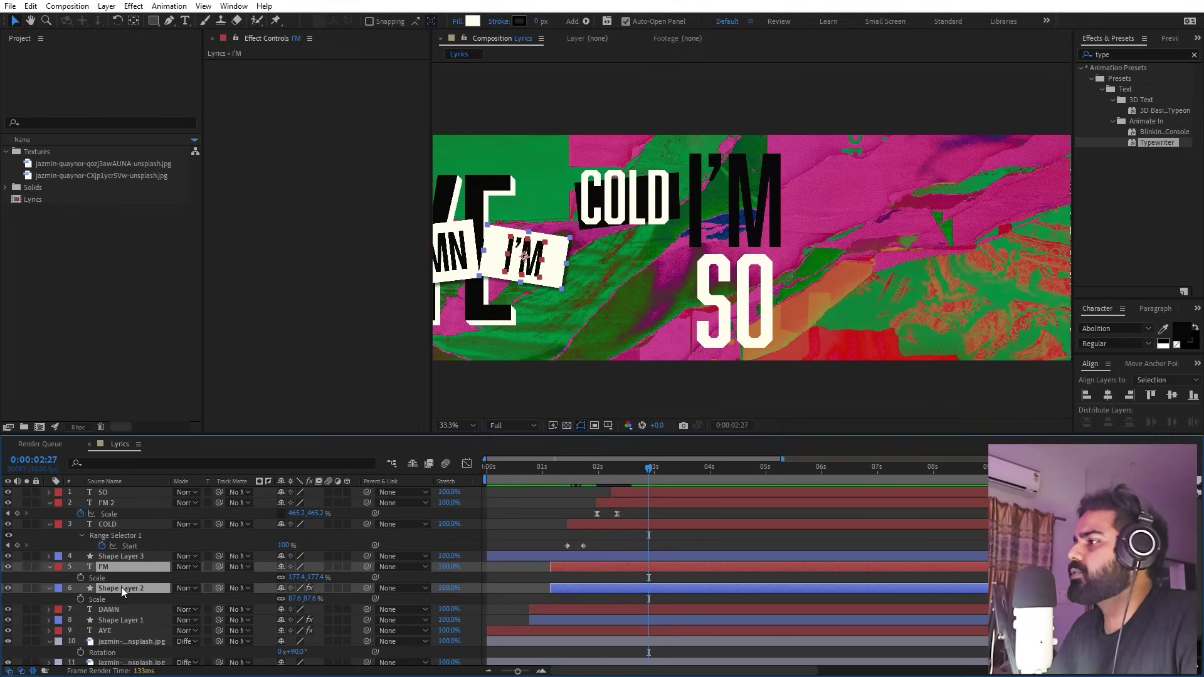
pyautogui.hotkey('ctrl', 'd')
pyautogui.moveTo(123, 566); pyautogui.dragTo(123, 488)
pyautogui.moveTo(525, 257); pyautogui.dragTo(738, 244)
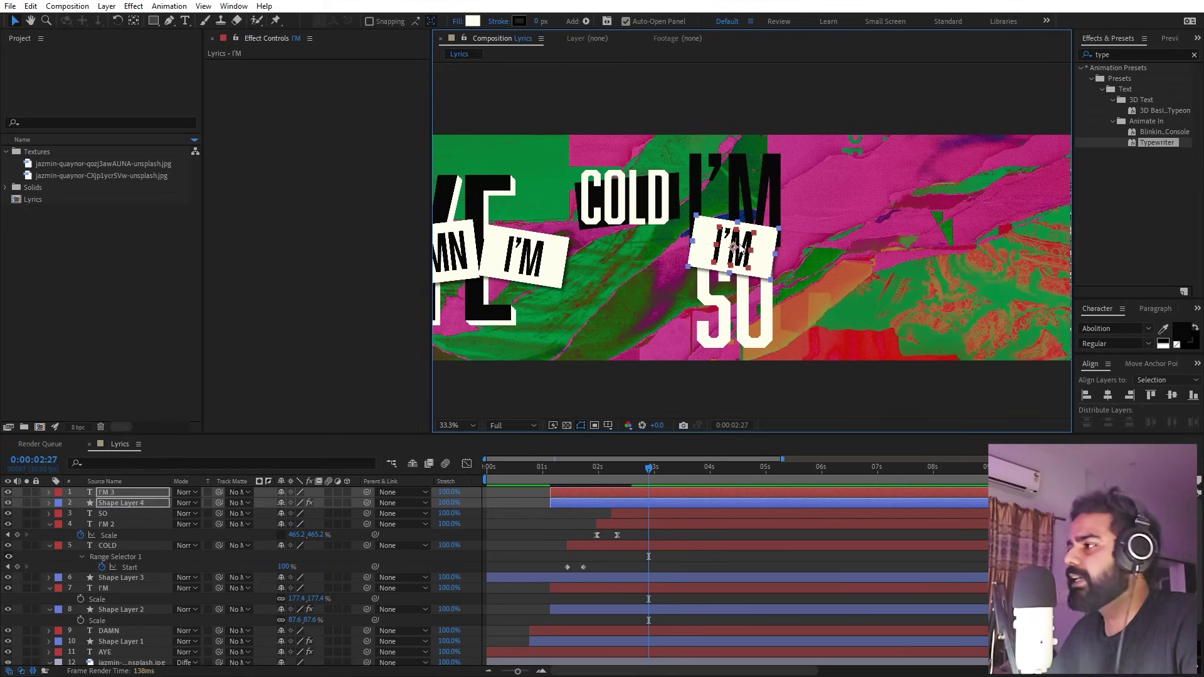
# Replace the duplicated card's text with CLEAN and fill the card with green sampled from the background.
pyautogui.doubleClick(598, 491)
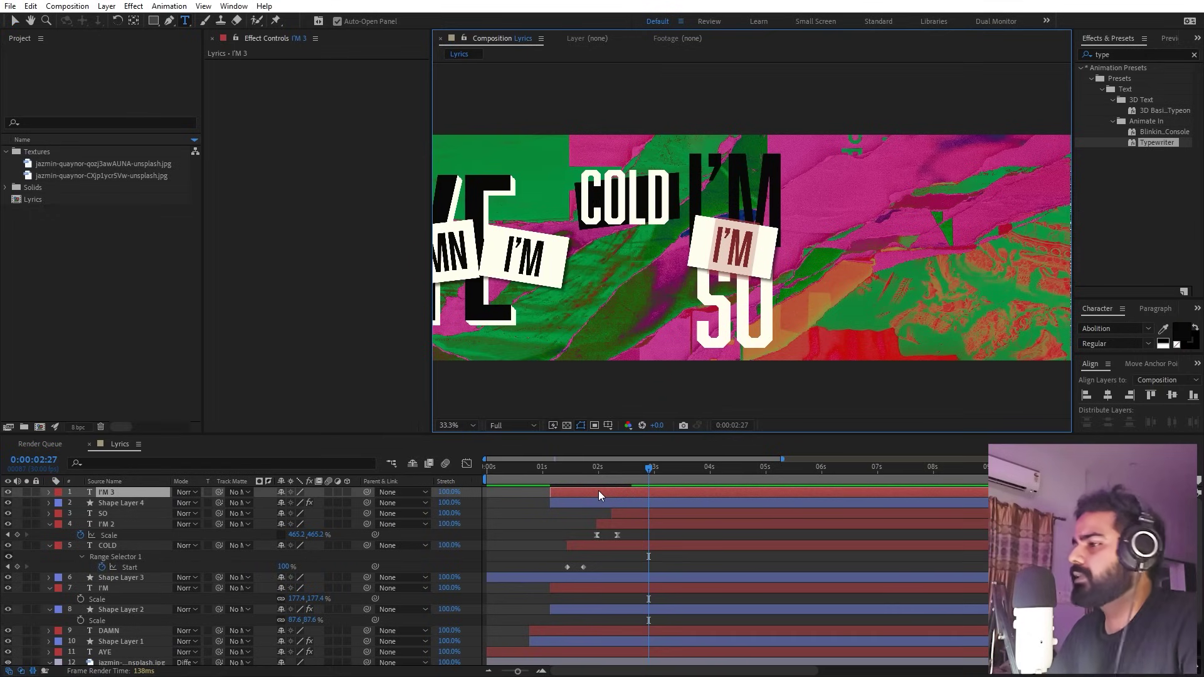
pyautogui.write('CLEAN')
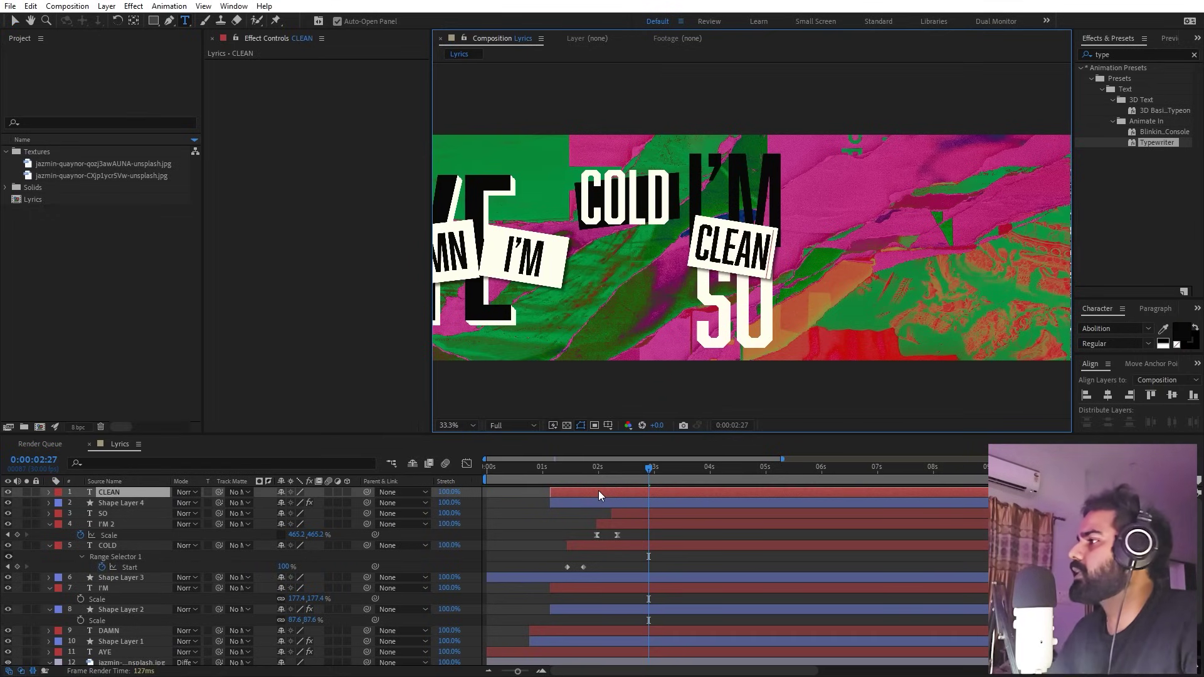
pyautogui.click(622, 502)
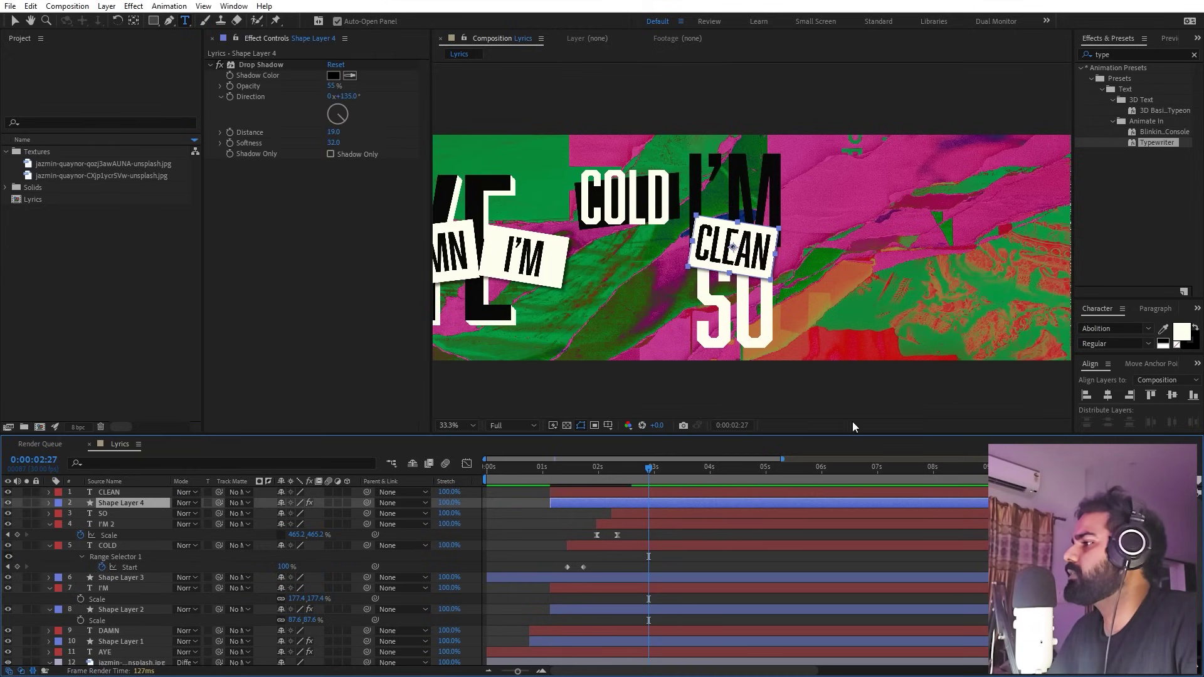
pyautogui.click(152, 21)
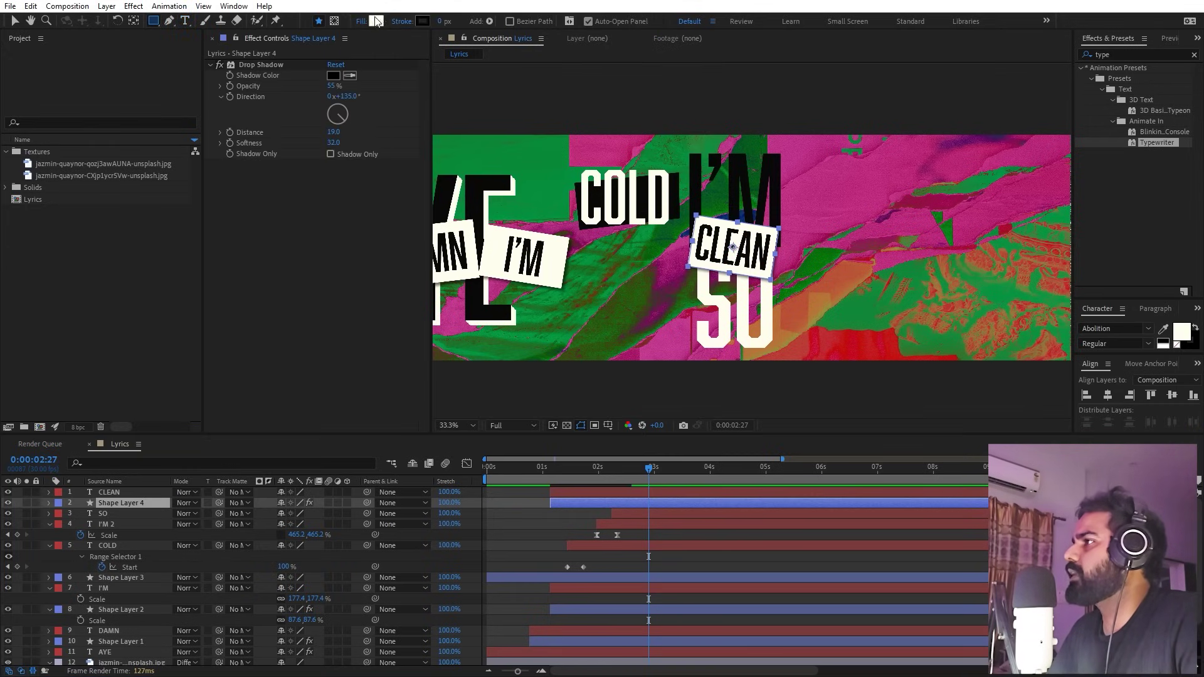
pyautogui.click(376, 21)
pyautogui.click(408, 344)
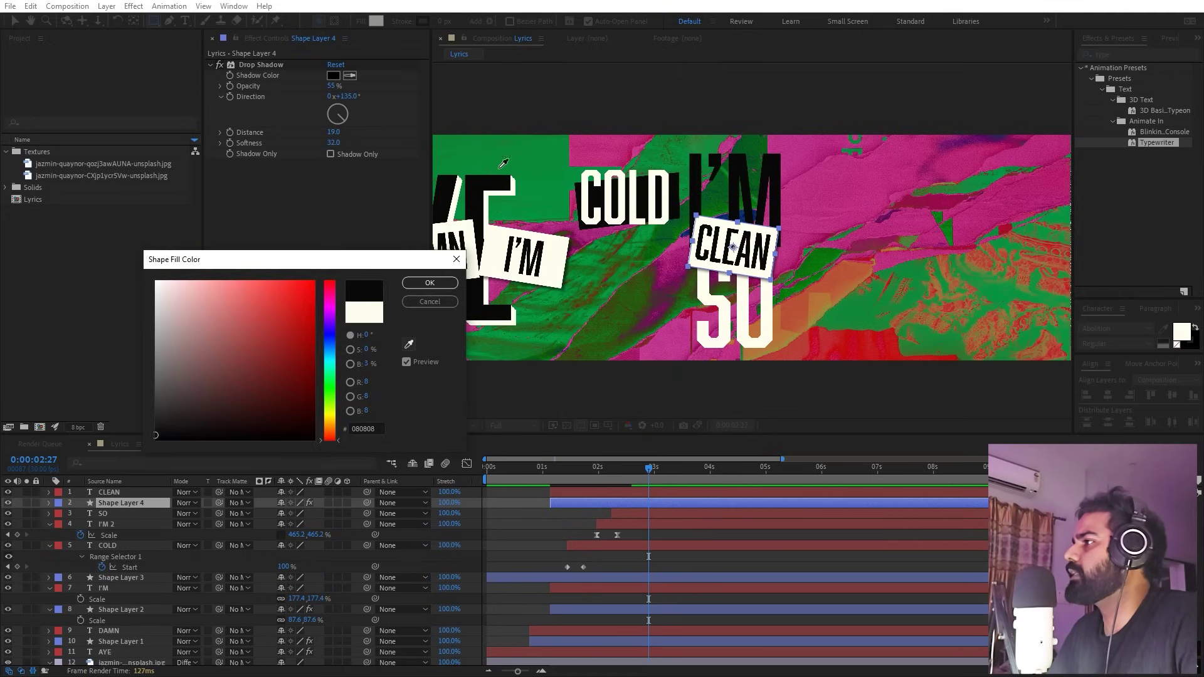
pyautogui.click(499, 159)
pyautogui.click(439, 284)
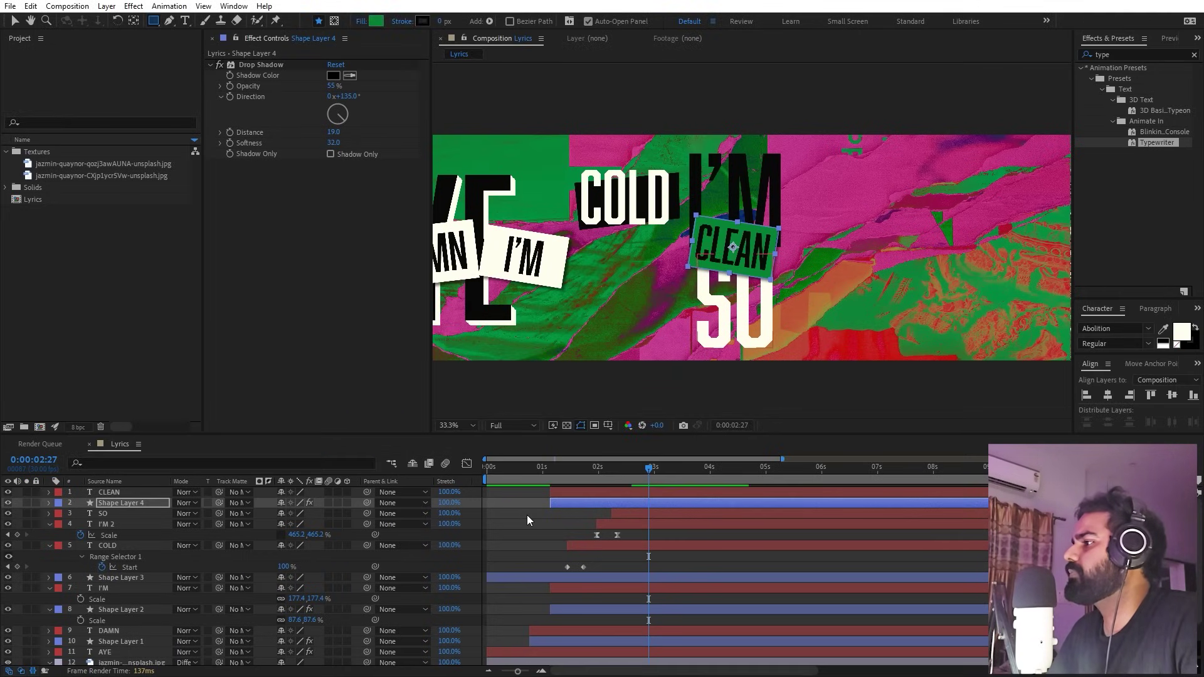
# Shift the CLEAN text and its green card in time to start together with the SO layer.
pyautogui.click(594, 502)
pyautogui.keyDown('shift'); pyautogui.click(581, 495); pyautogui.keyUp('shift')
pyautogui.moveTo(581, 495); pyautogui.dragTo(649, 501)
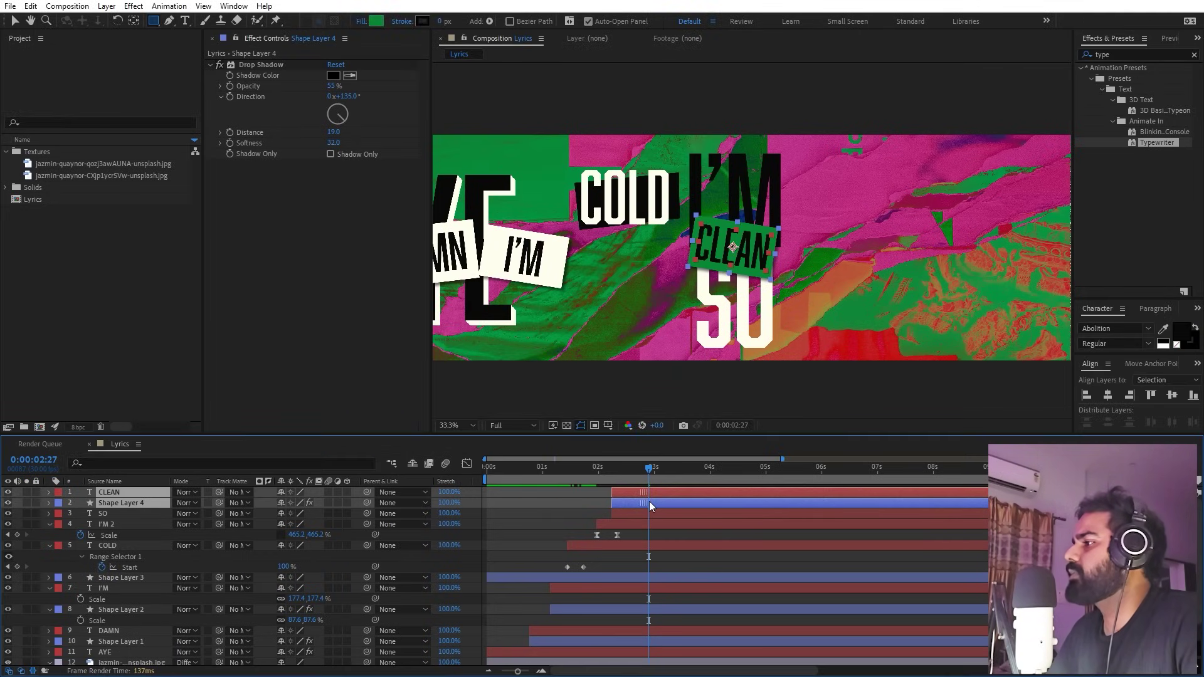
# Keyframe the green card's scale from 0% at 0:00:02:07 to 87.6% at 0:00:02:27.
pyautogui.click(626, 503)
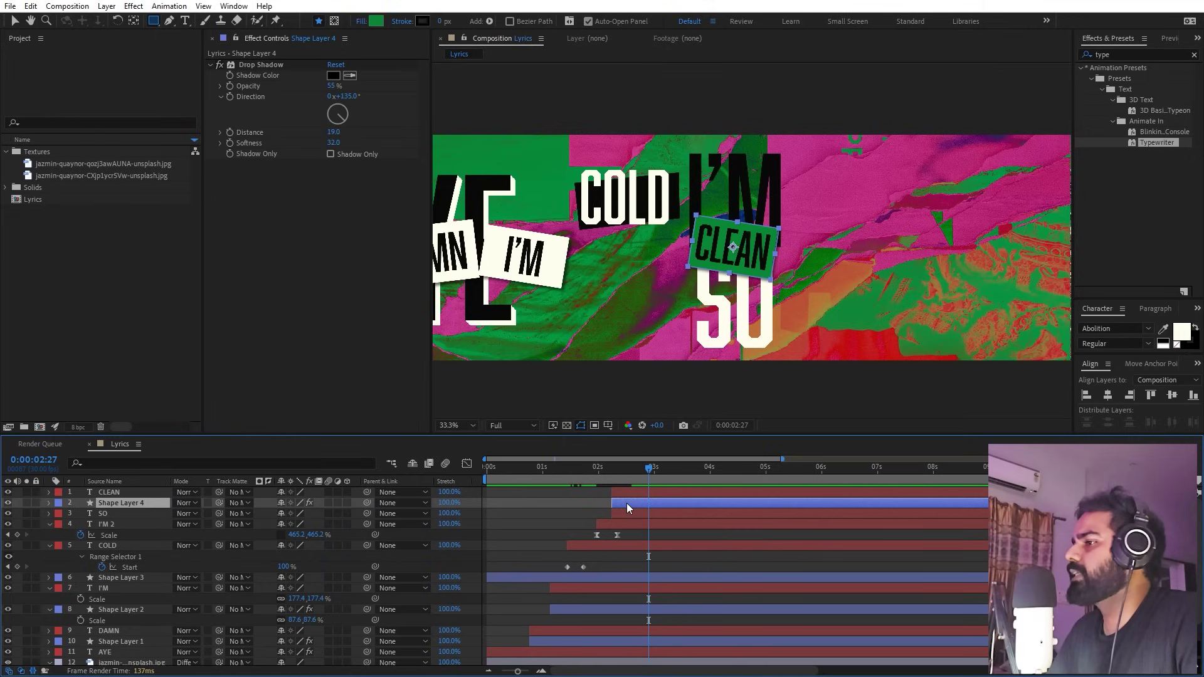
pyautogui.press('s')
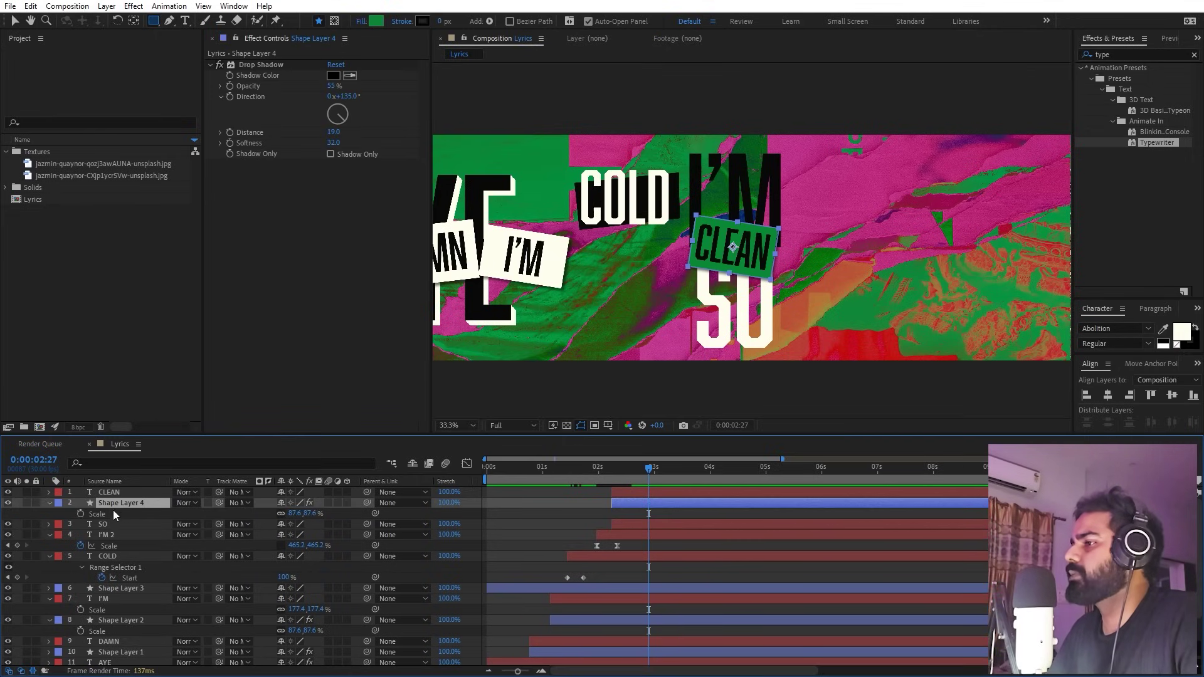
pyautogui.click(80, 514)
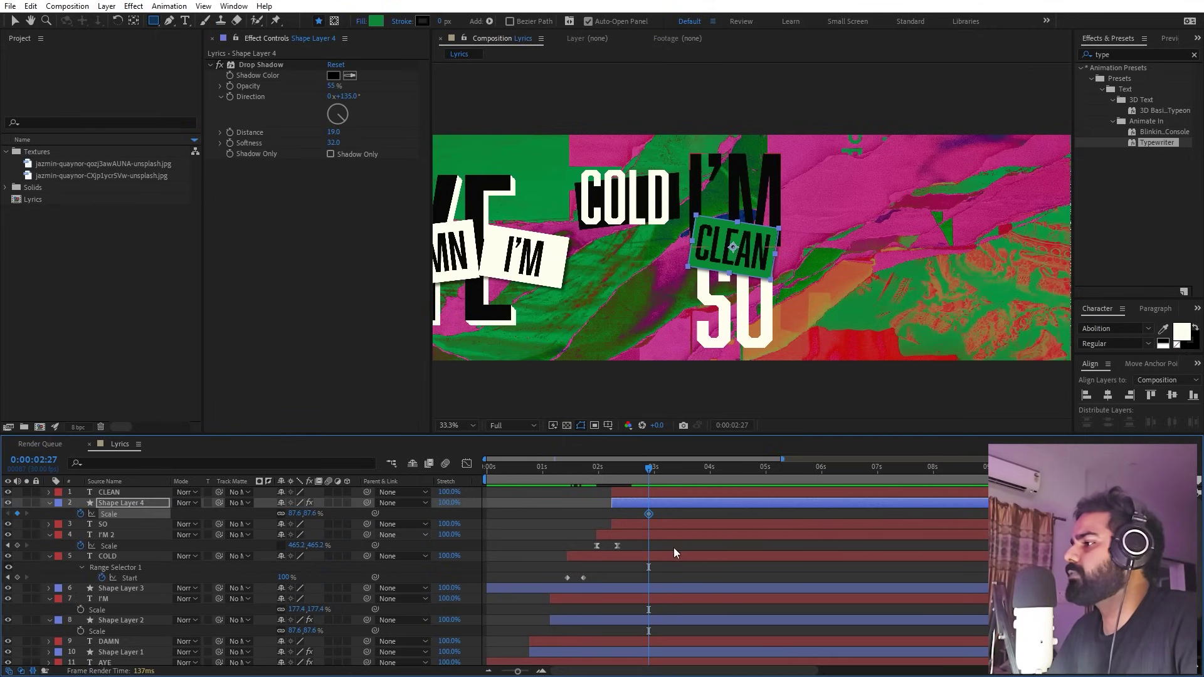
pyautogui.moveTo(624, 473); pyautogui.dragTo(609, 474)
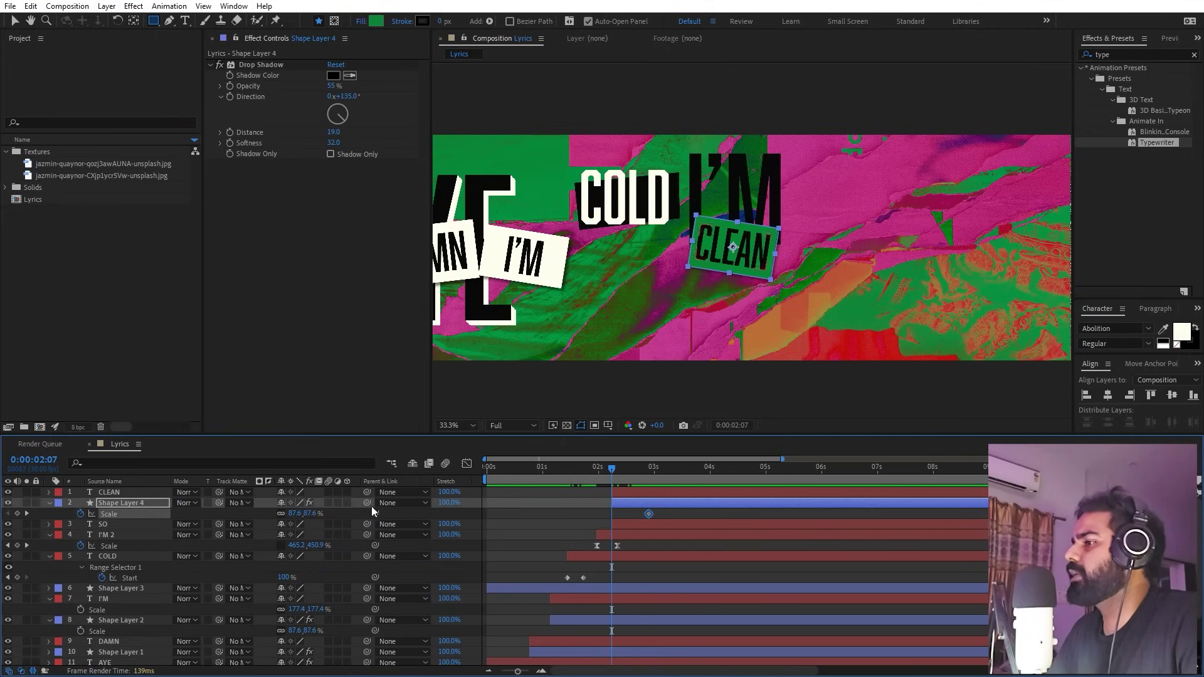
pyautogui.click(298, 512)
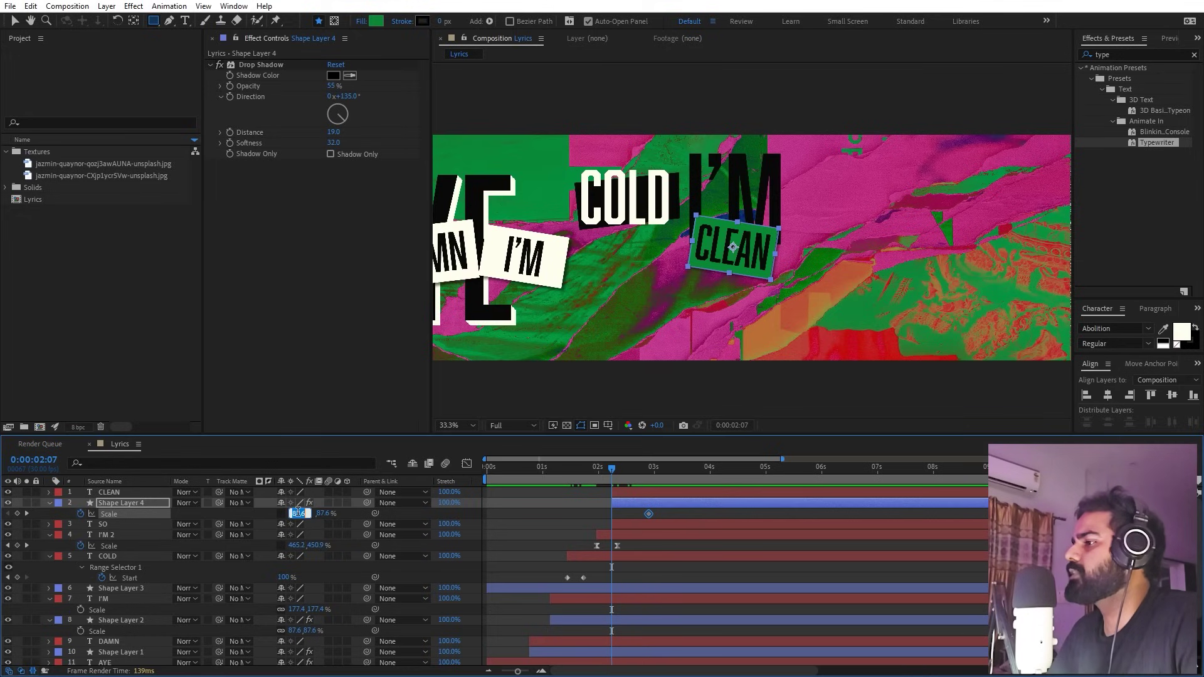
pyautogui.write('0')
pyautogui.press('Return')
pyautogui.moveTo(613, 470); pyautogui.dragTo(653, 476)
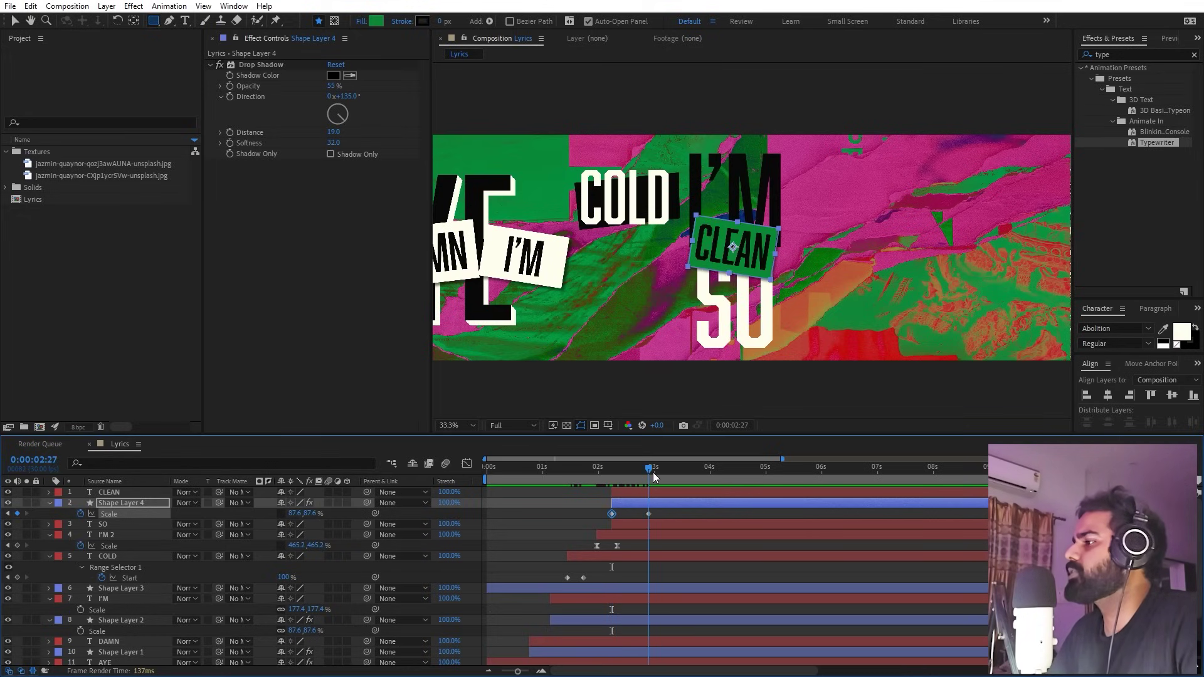
# Set the green card layer as the track matte for the CLEAN text.
pyautogui.click(106, 492)
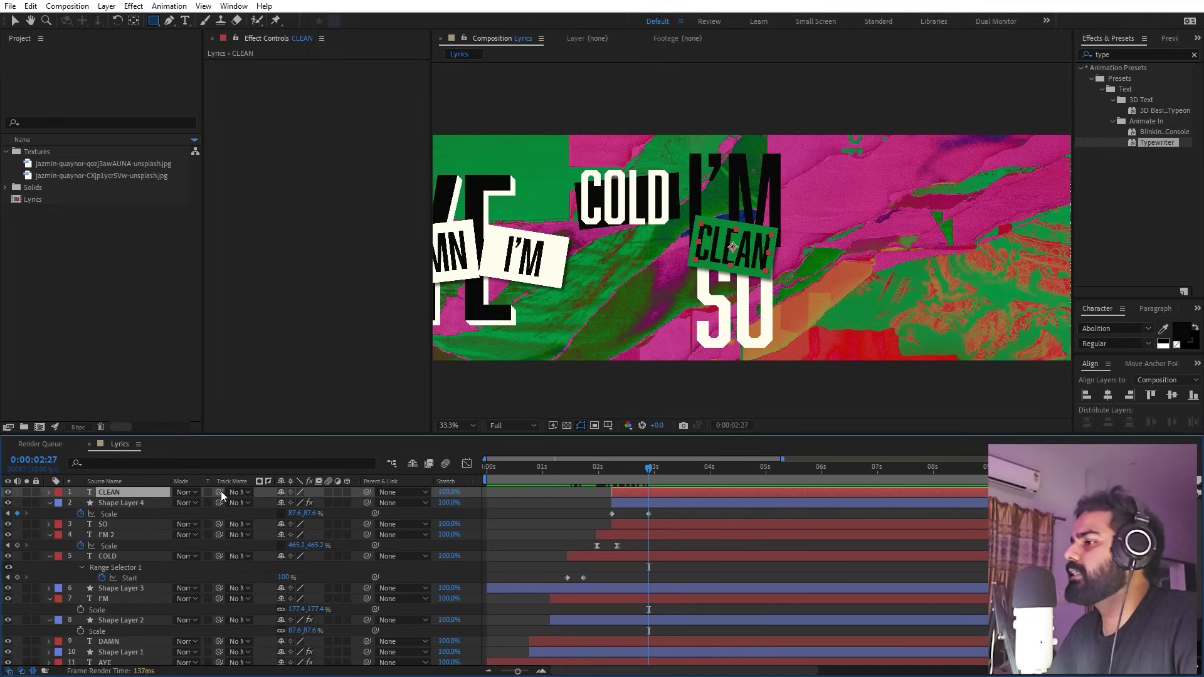
pyautogui.moveTo(219, 492); pyautogui.dragTo(99, 505)
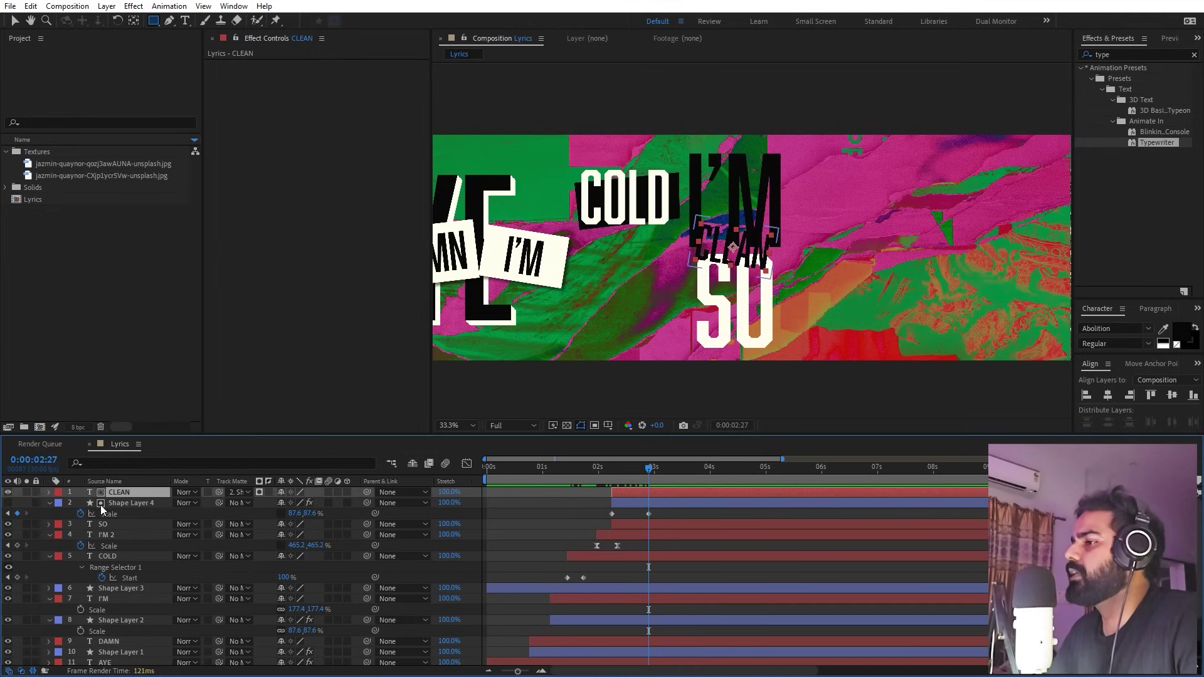
# Make the green card layer visible again behind CLEAN and play back its scale animation.
pyautogui.click(113, 504)
pyautogui.click(8, 502)
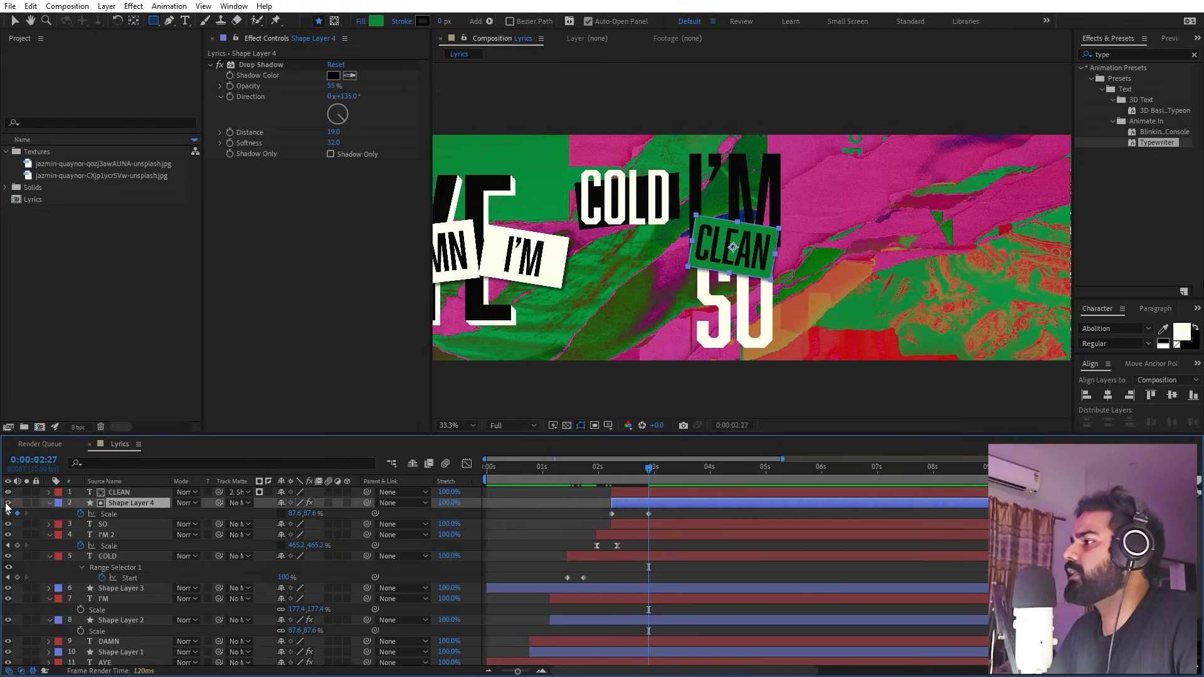
pyautogui.moveTo(614, 478); pyautogui.dragTo(591, 483)
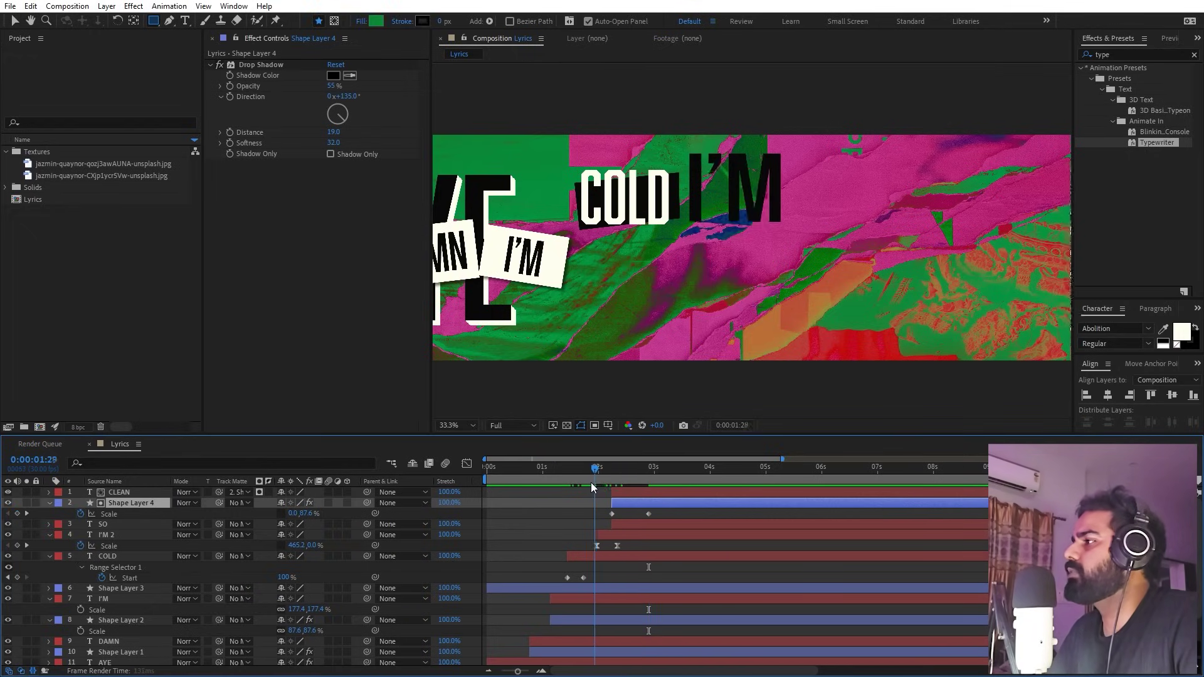
pyautogui.press('space')
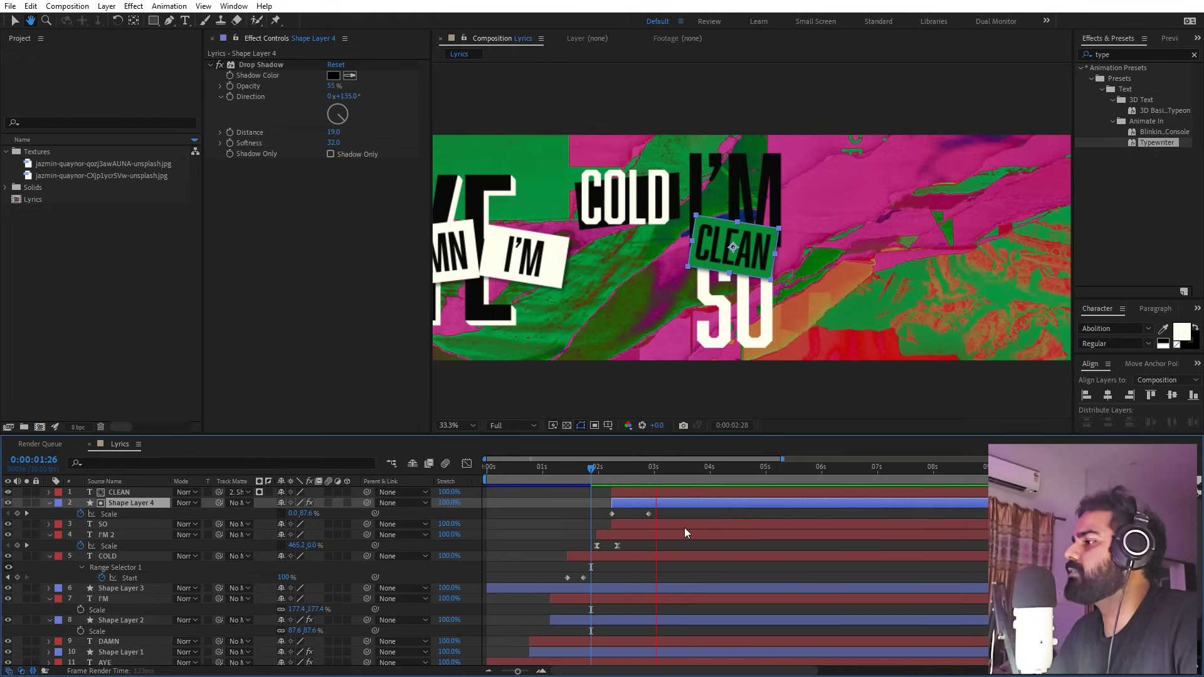
# Easy Ease the green card's two scale keyframes and reshape the speed curve to peak early and slow down gradually, then preview it.
pyautogui.moveTo(668, 511); pyautogui.dragTo(604, 517)
pyautogui.press('F9')
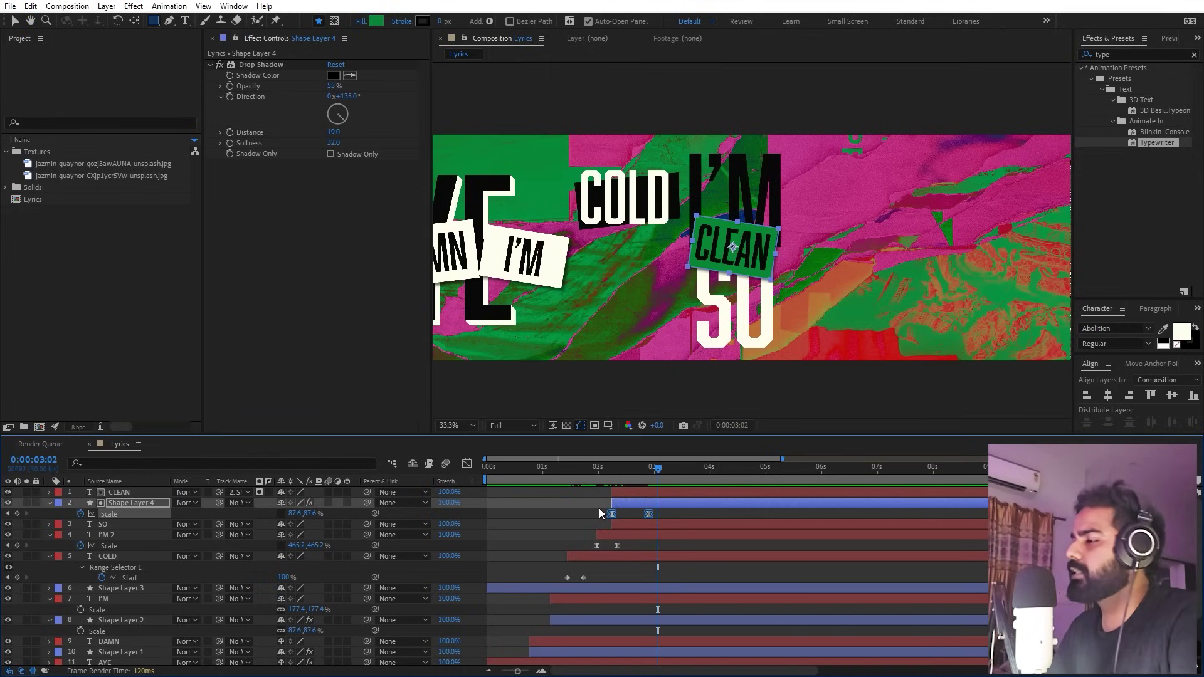
pyautogui.click(470, 463)
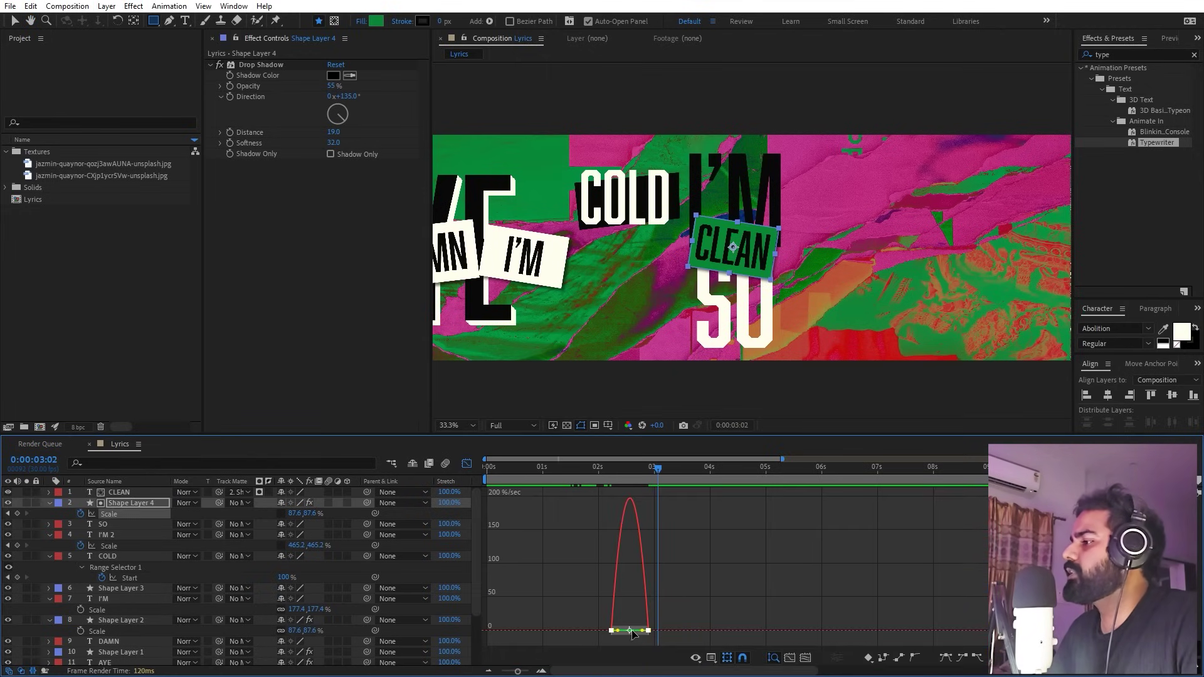
pyautogui.click(603, 464)
pyautogui.press('space')
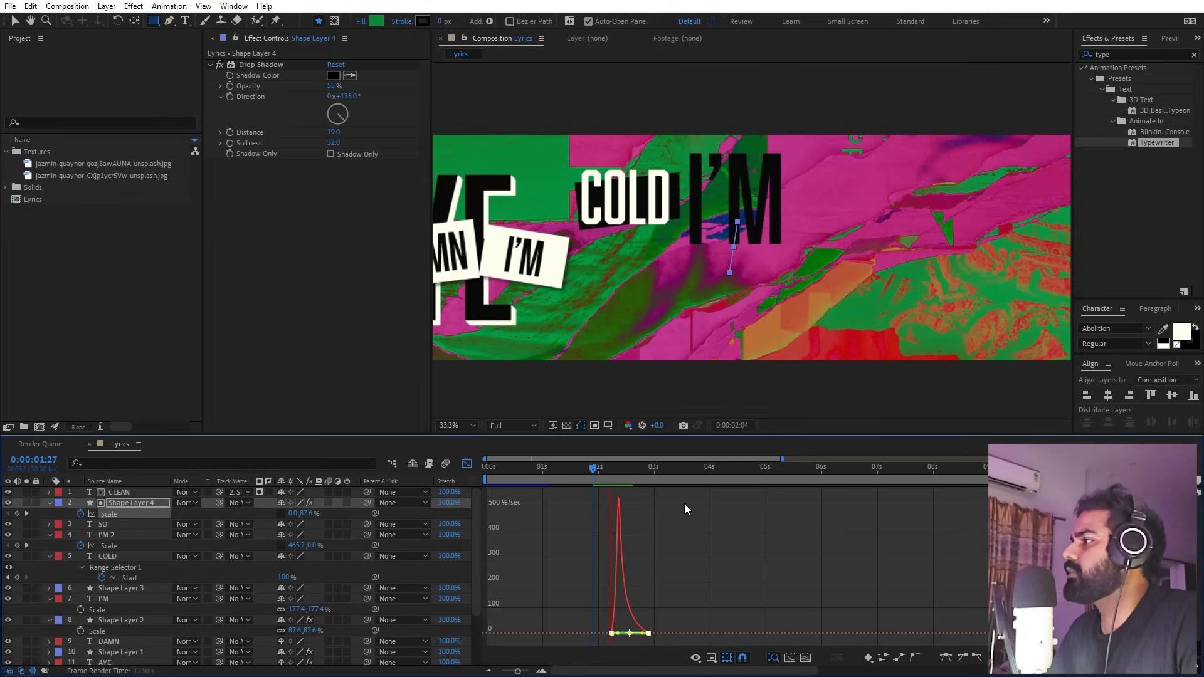
# Shift the CLEAN text and its green card together to start shortly after the SO layer, and preview the new timing.
pyautogui.click(465, 463)
pyautogui.keyDown('shift'); pyautogui.click(630, 494); pyautogui.keyUp('shift')
pyautogui.moveTo(630, 494); pyautogui.dragTo(654, 494)
pyautogui.click(571, 468)
pyautogui.press('space')
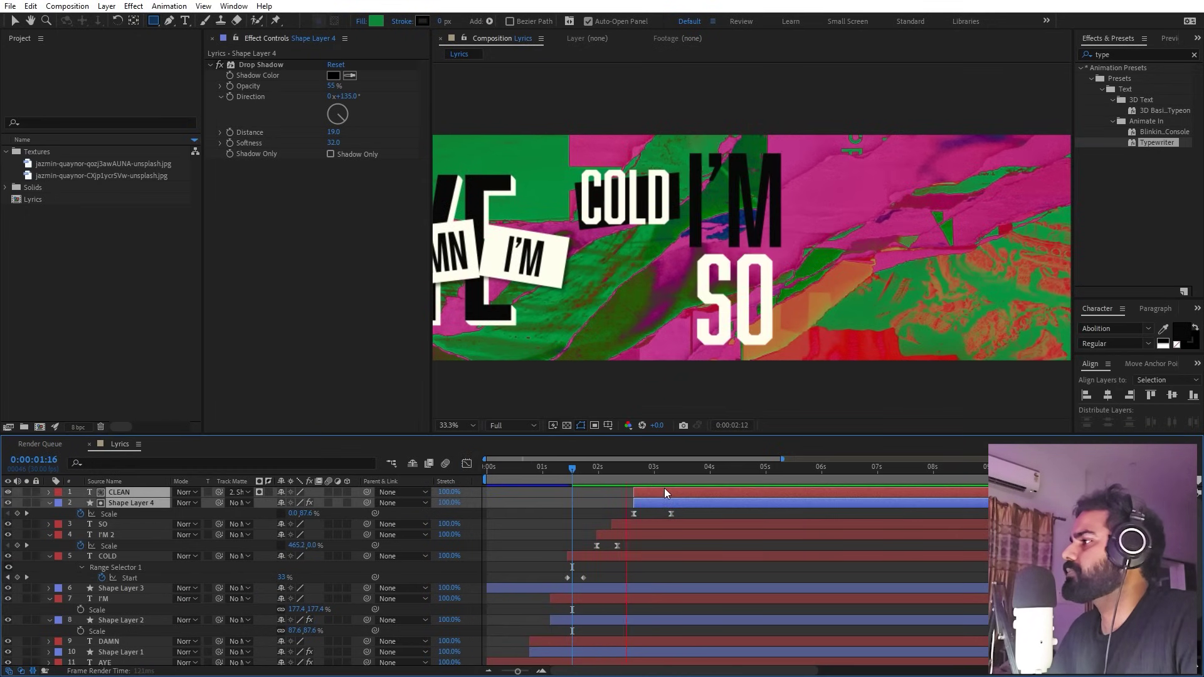
pyautogui.click(579, 508)
pyautogui.click(651, 478)
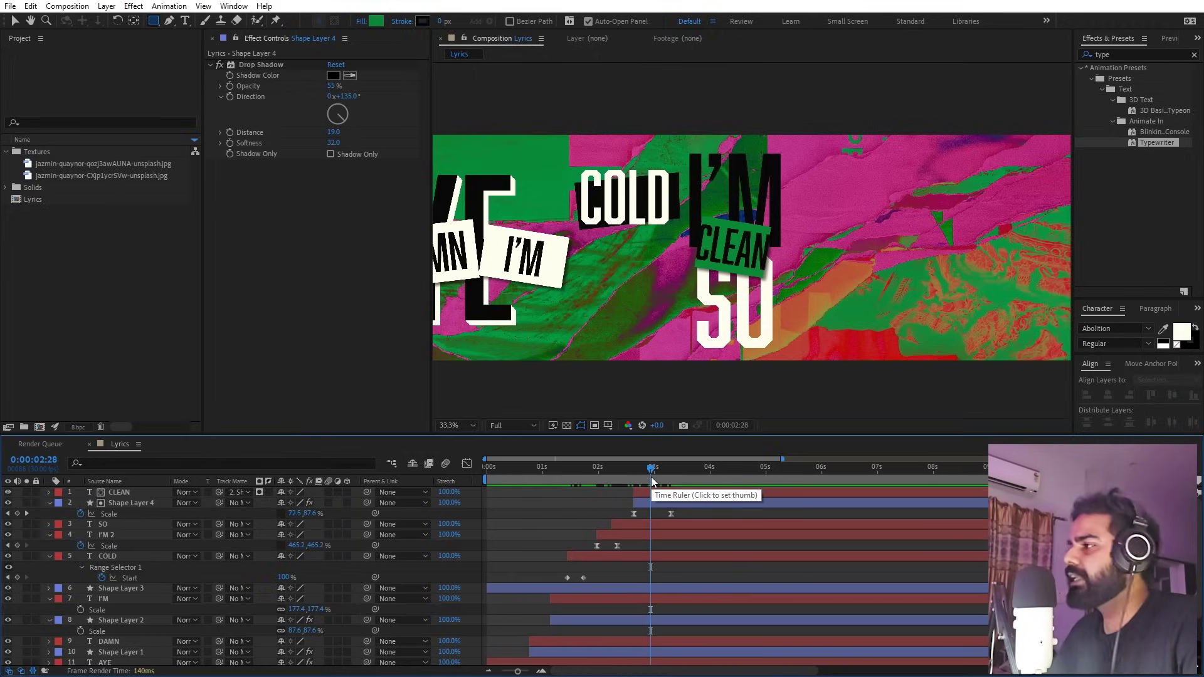
# Play the finished Lyrics composition from 0:00:00:00 to review the animation of all the words.
pyautogui.press(',')
pyautogui.moveTo(856, 304); pyautogui.dragTo(640, 322)
pyautogui.press('q')
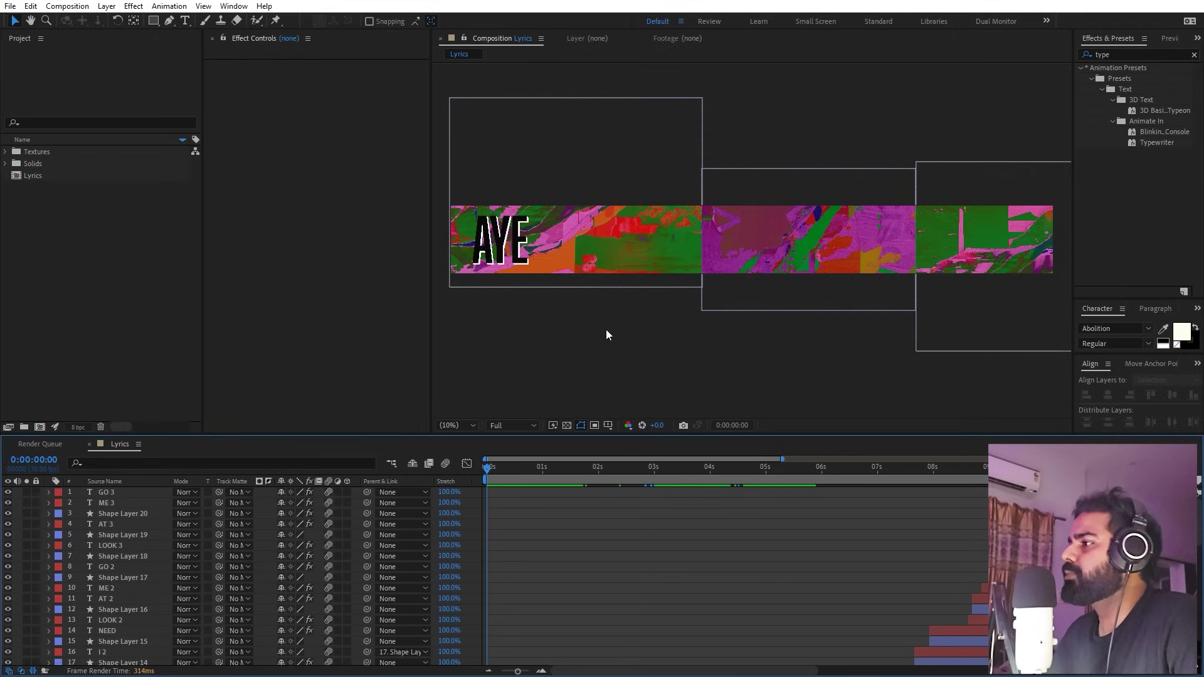
pyautogui.press('space')
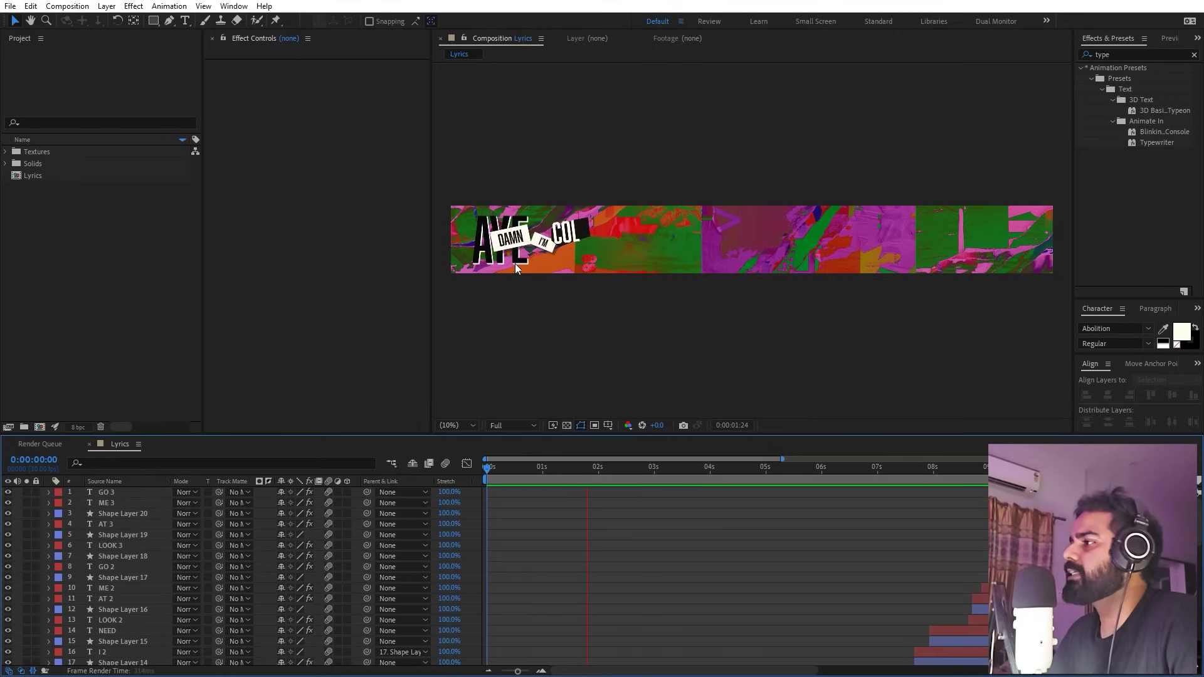
pyautogui.press('space')
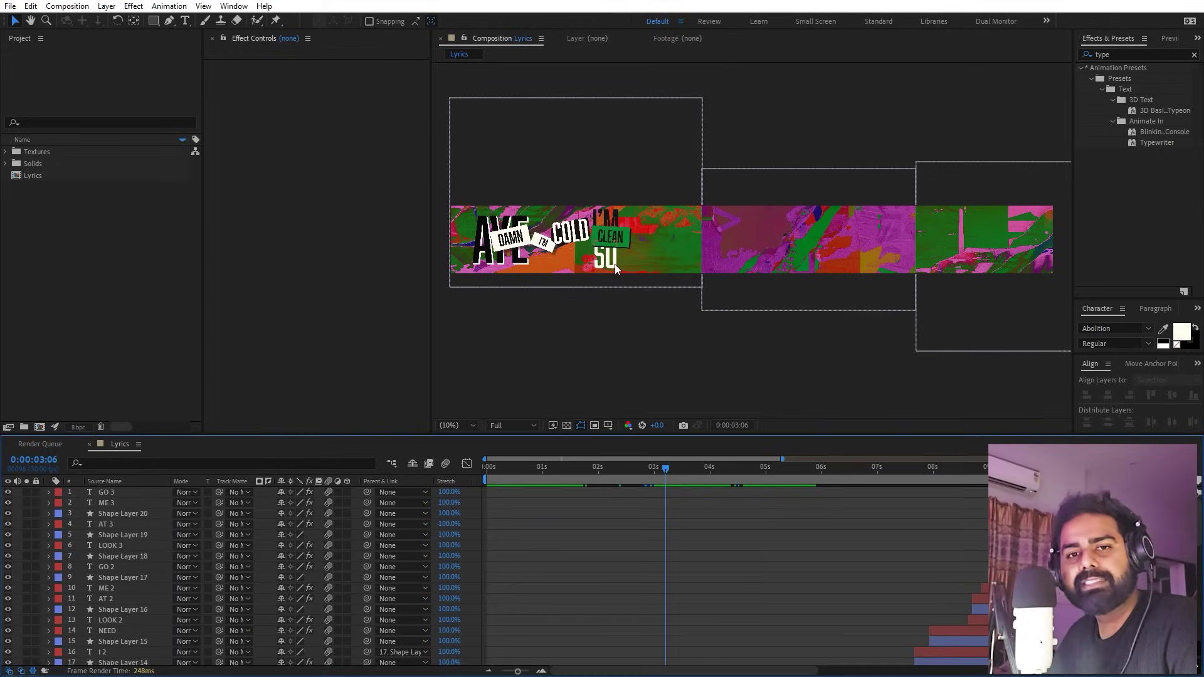
pyautogui.press('space')
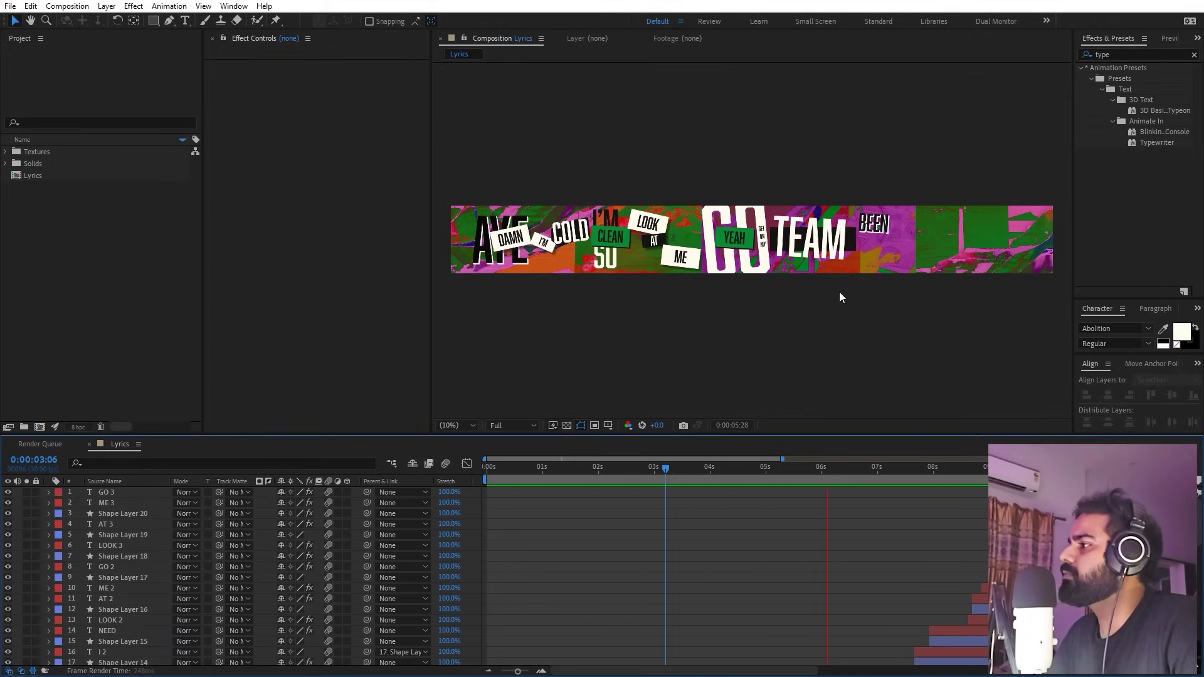
pyautogui.press('space')
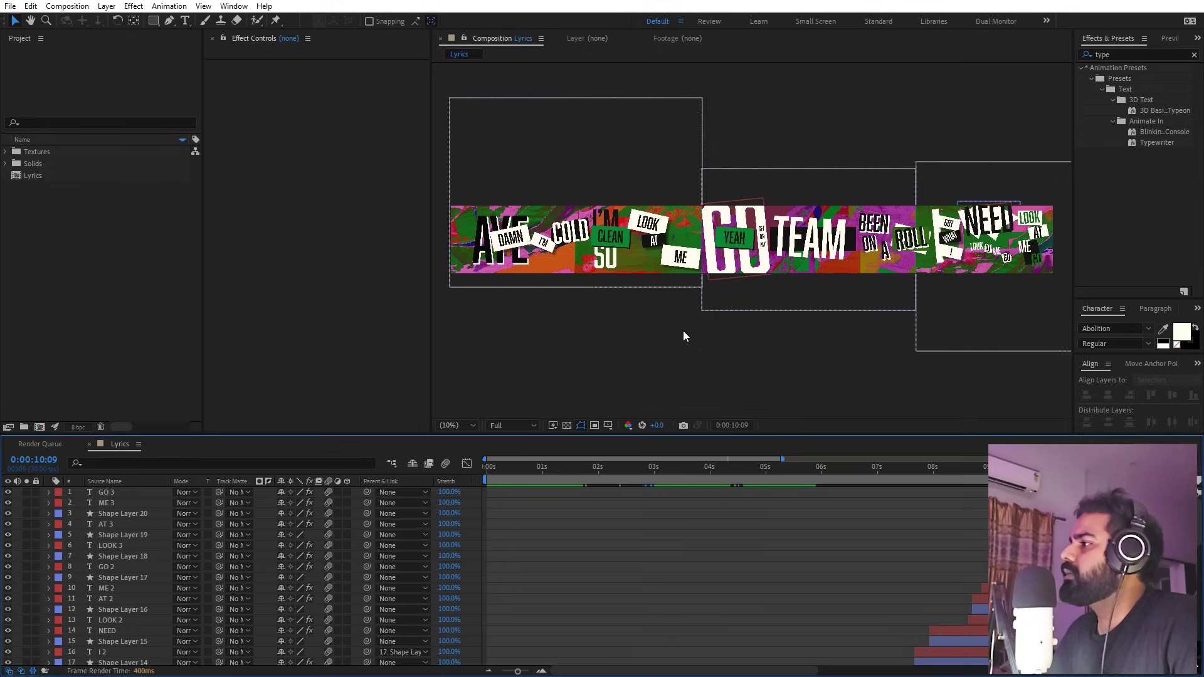
# Examine the placement and card styling of the words from DAMN through LOOK AT ME to GO, YEAH and GET ON MY.
pyautogui.scroll(4, 690, 323)
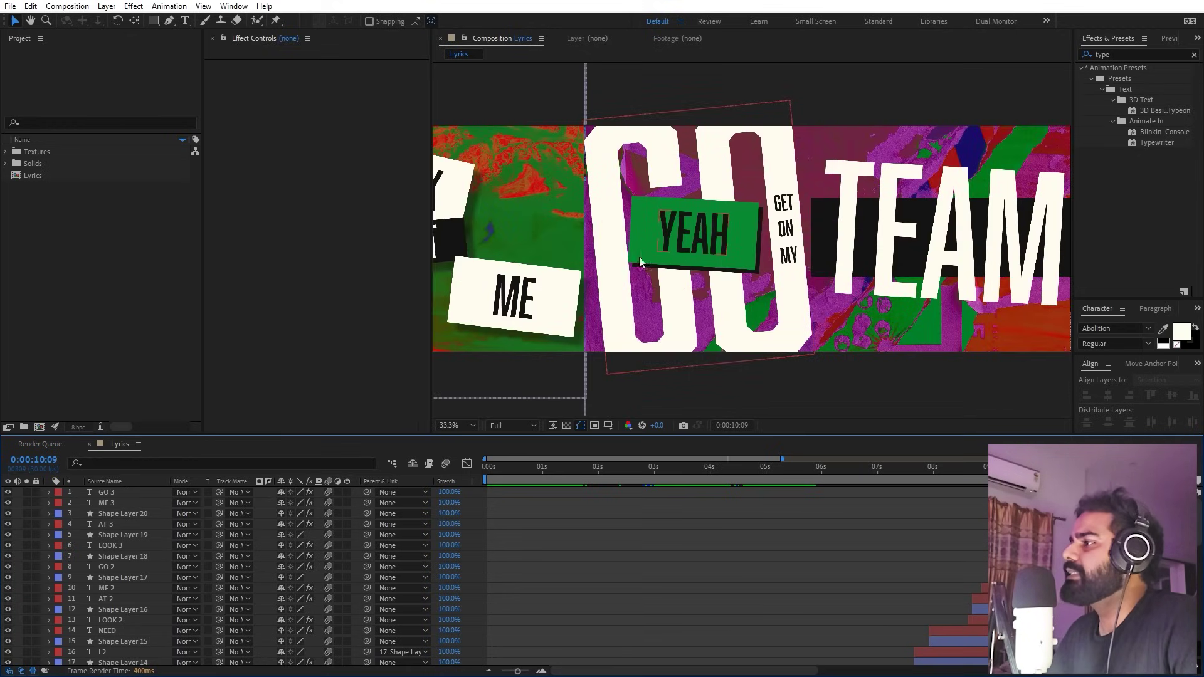
pyautogui.moveTo(464, 219); pyautogui.dragTo(770, 244)
pyautogui.press('v')
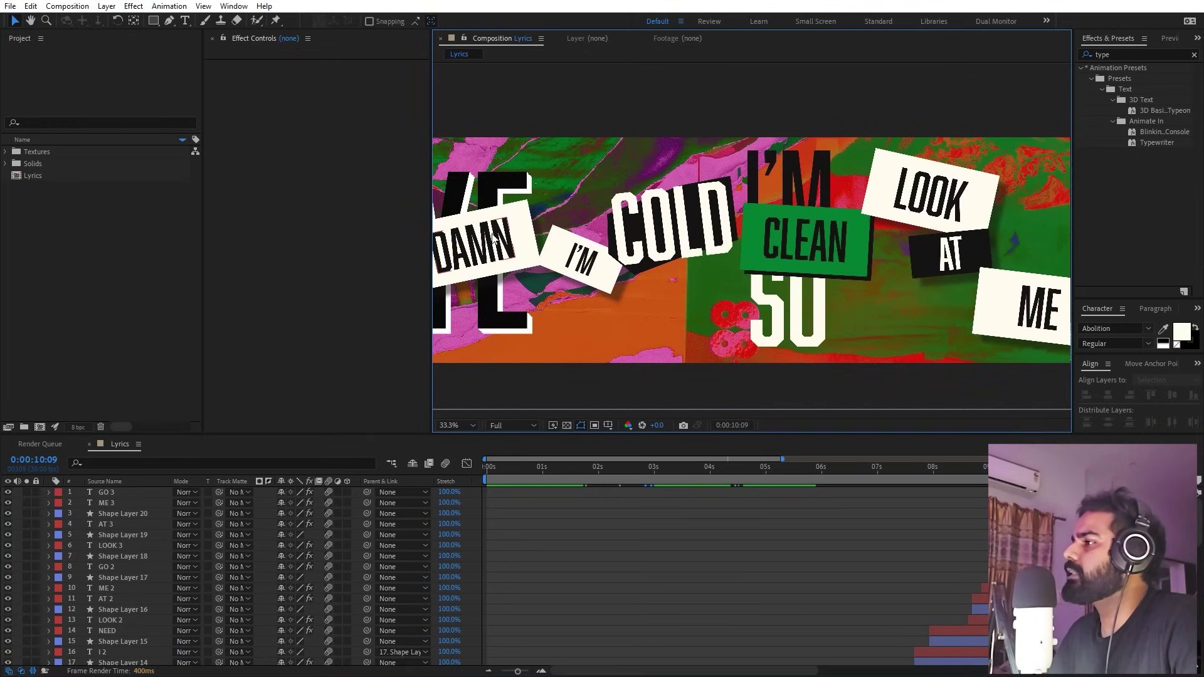
pyautogui.moveTo(925, 190); pyautogui.dragTo(778, 163)
pyautogui.moveTo(868, 288); pyautogui.dragTo(809, 305)
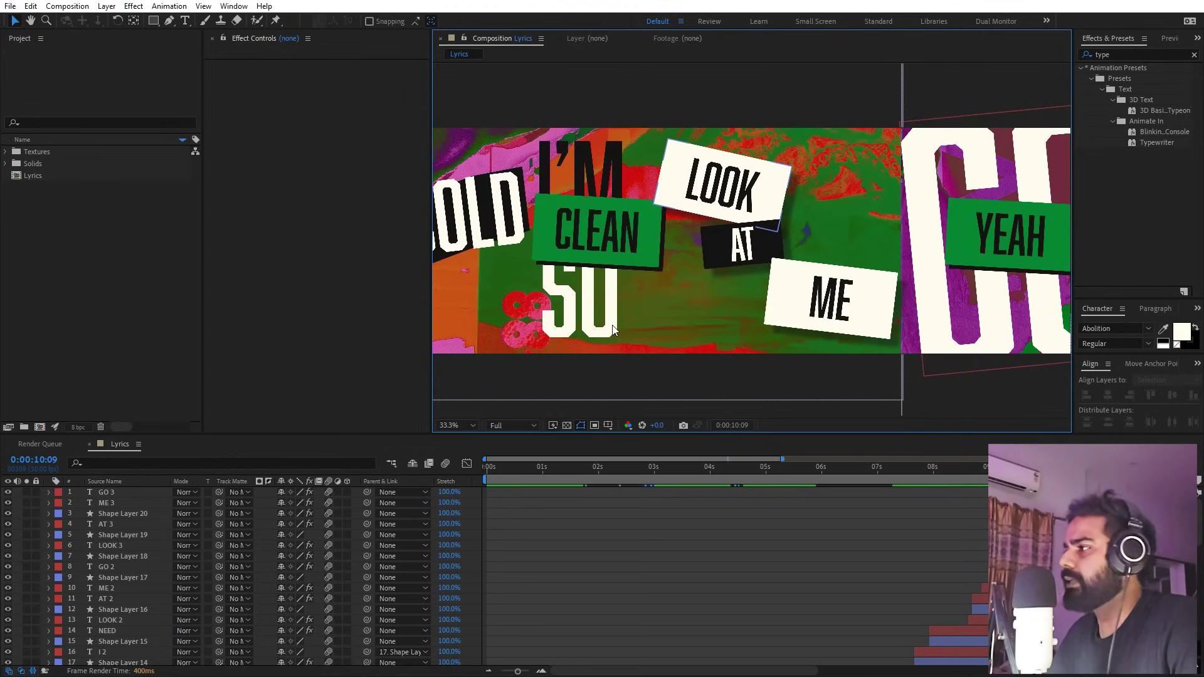
pyautogui.scroll(-2, 645, 273)
pyautogui.scroll(2, 683, 275)
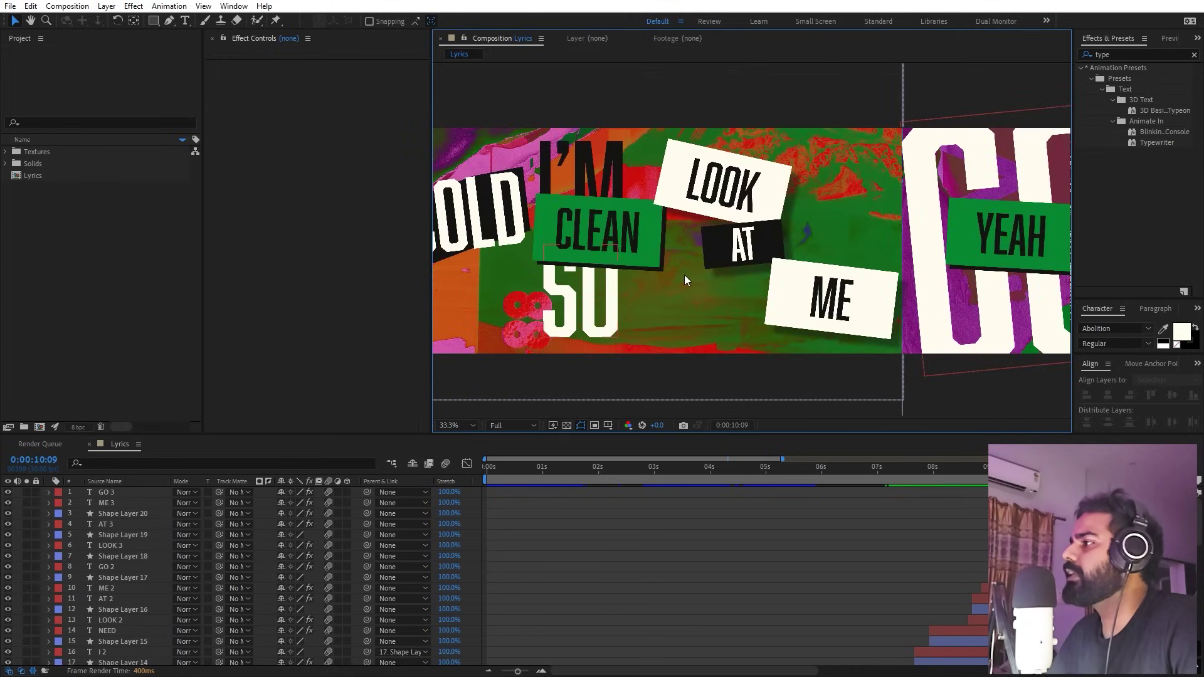
pyautogui.moveTo(909, 252); pyautogui.dragTo(567, 249)
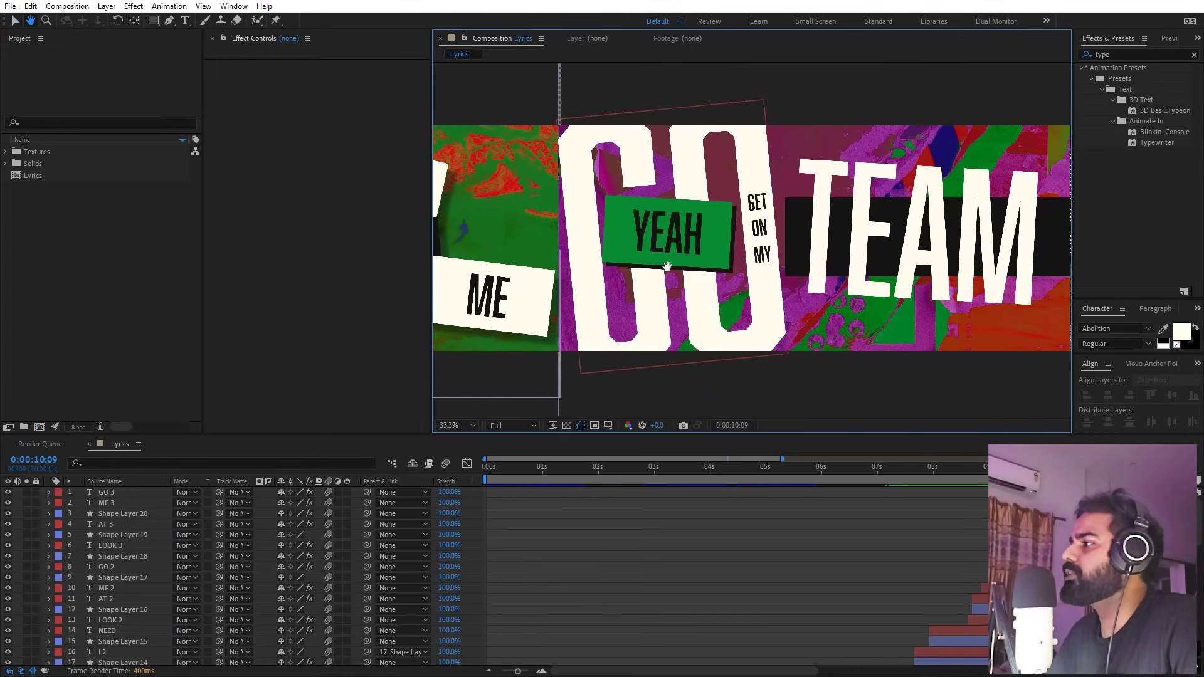
pyautogui.scroll(2, 668, 264)
pyautogui.press('v')
pyautogui.press(',')
pyautogui.press(',')
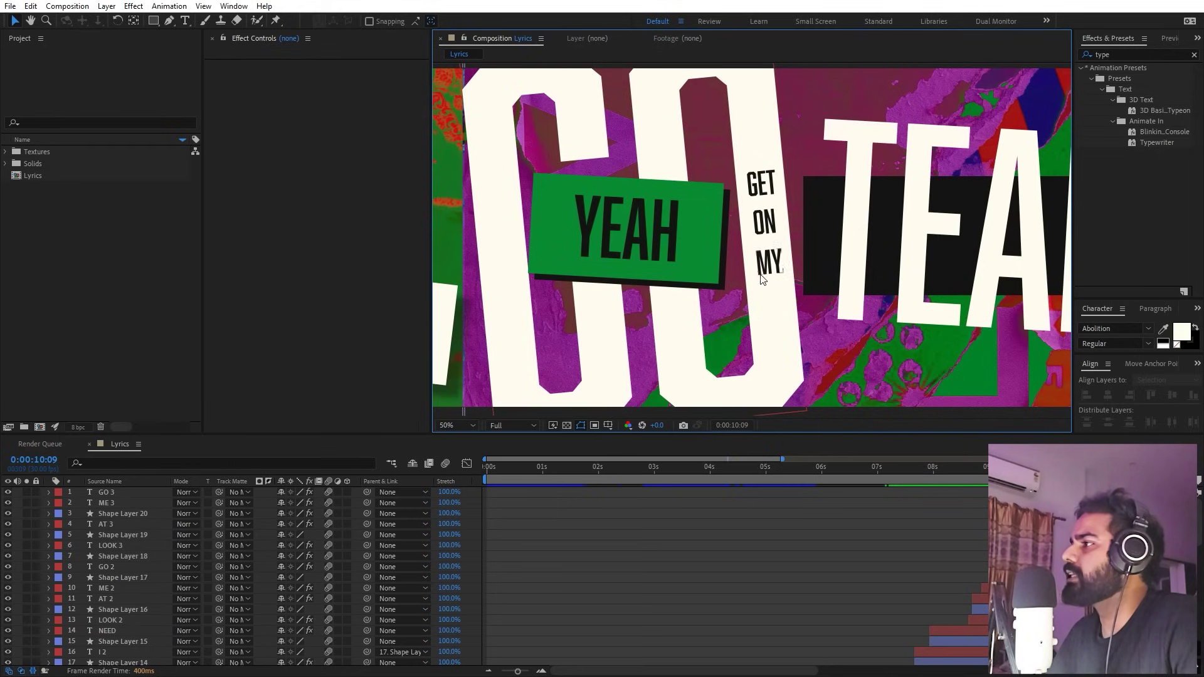
# Examine the word layout from TEAM through ROLL and NEED to the closing LOOK AT ME GO, and return to the overview.
pyautogui.moveTo(737, 207); pyautogui.dragTo(511, 229)
pyautogui.moveTo(596, 228); pyautogui.dragTo(523, 228)
pyautogui.moveTo(716, 200); pyautogui.dragTo(631, 200)
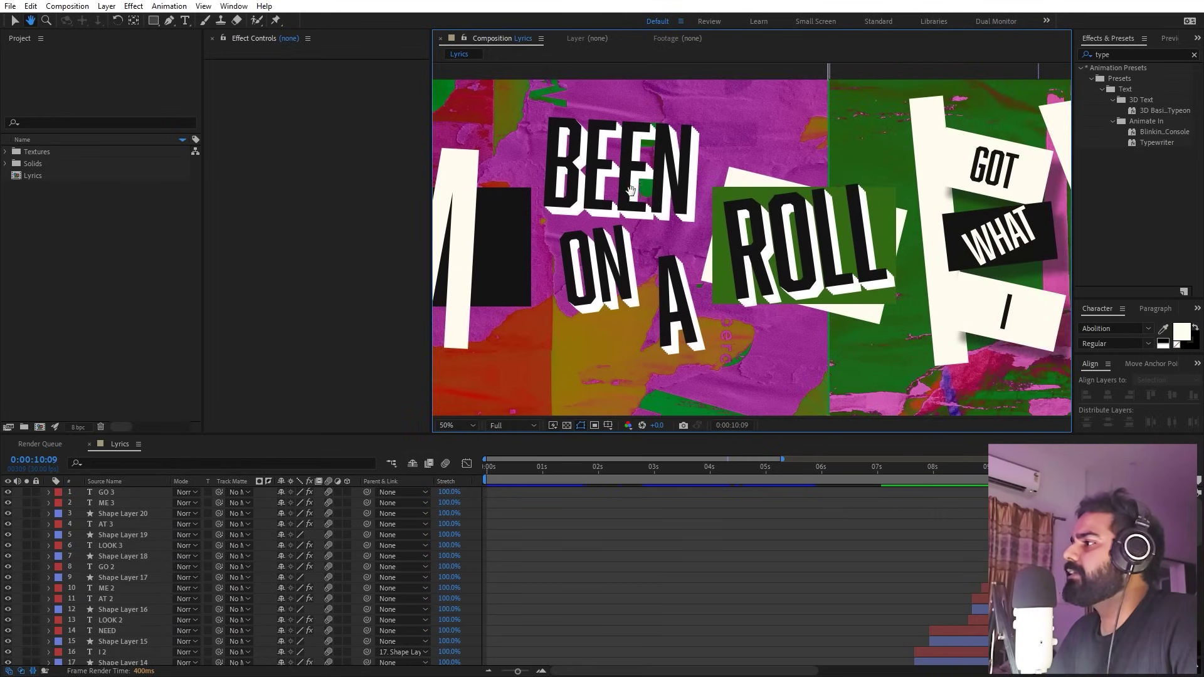
pyautogui.moveTo(798, 268); pyautogui.dragTo(579, 268)
pyautogui.moveTo(692, 216); pyautogui.dragTo(641, 216)
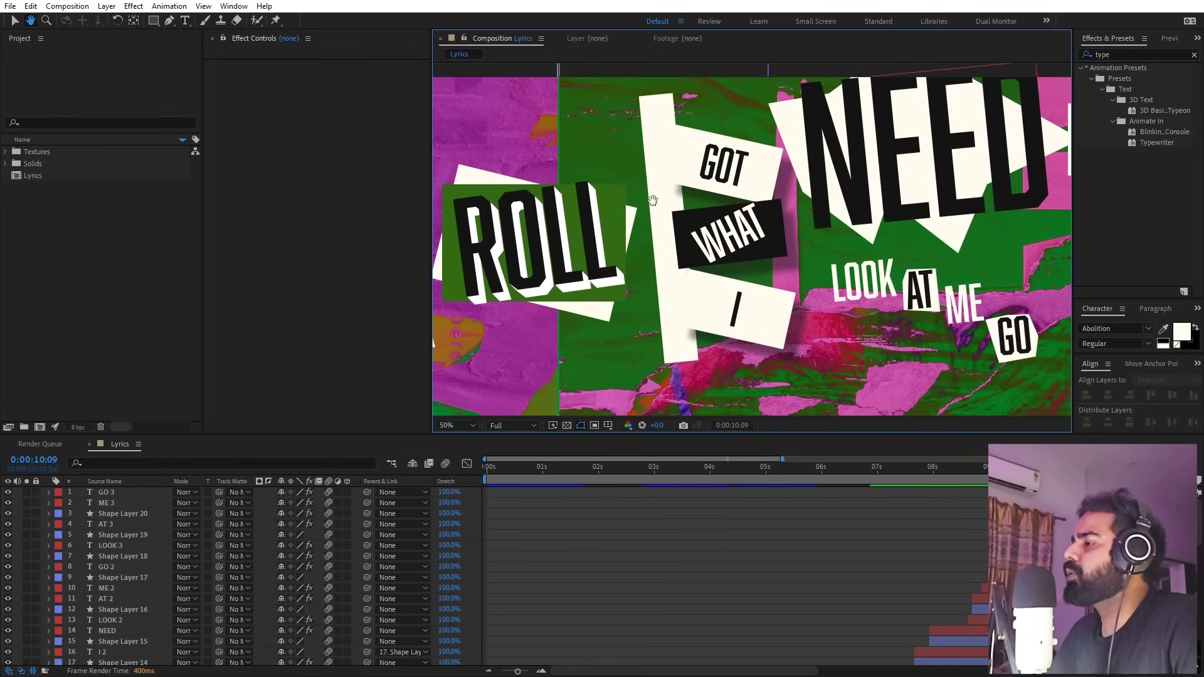
pyautogui.moveTo(789, 276); pyautogui.dragTo(565, 276)
pyautogui.moveTo(783, 333); pyautogui.dragTo(710, 332)
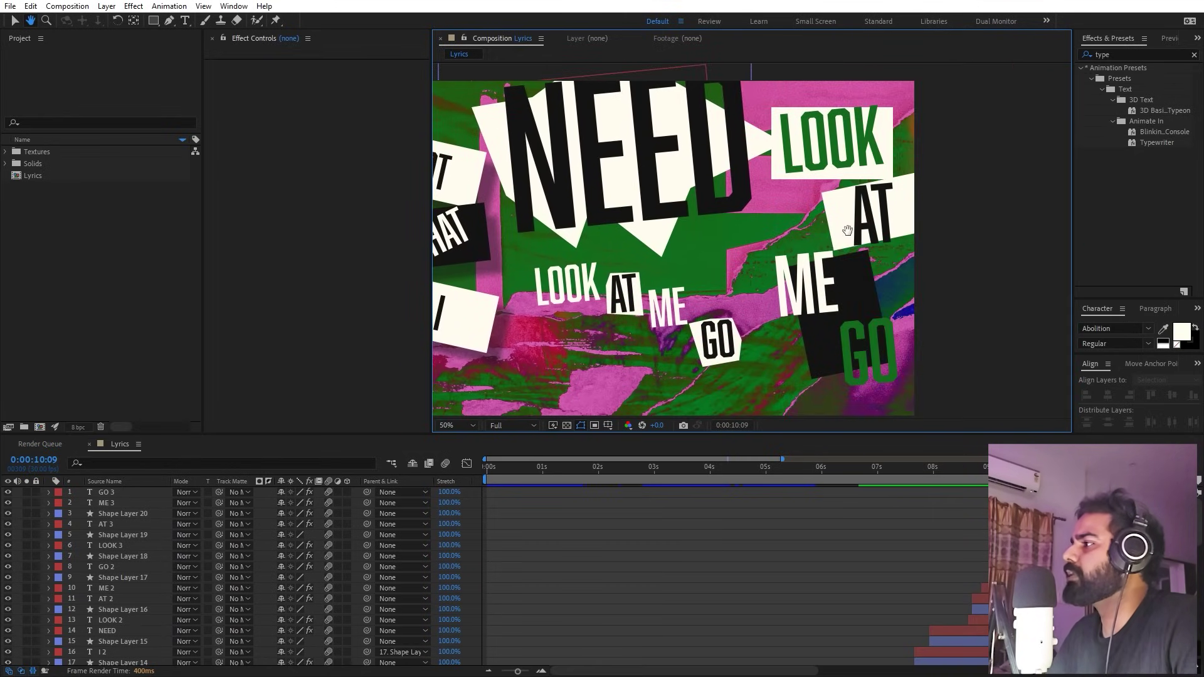
pyautogui.scroll(-2, 847, 231)
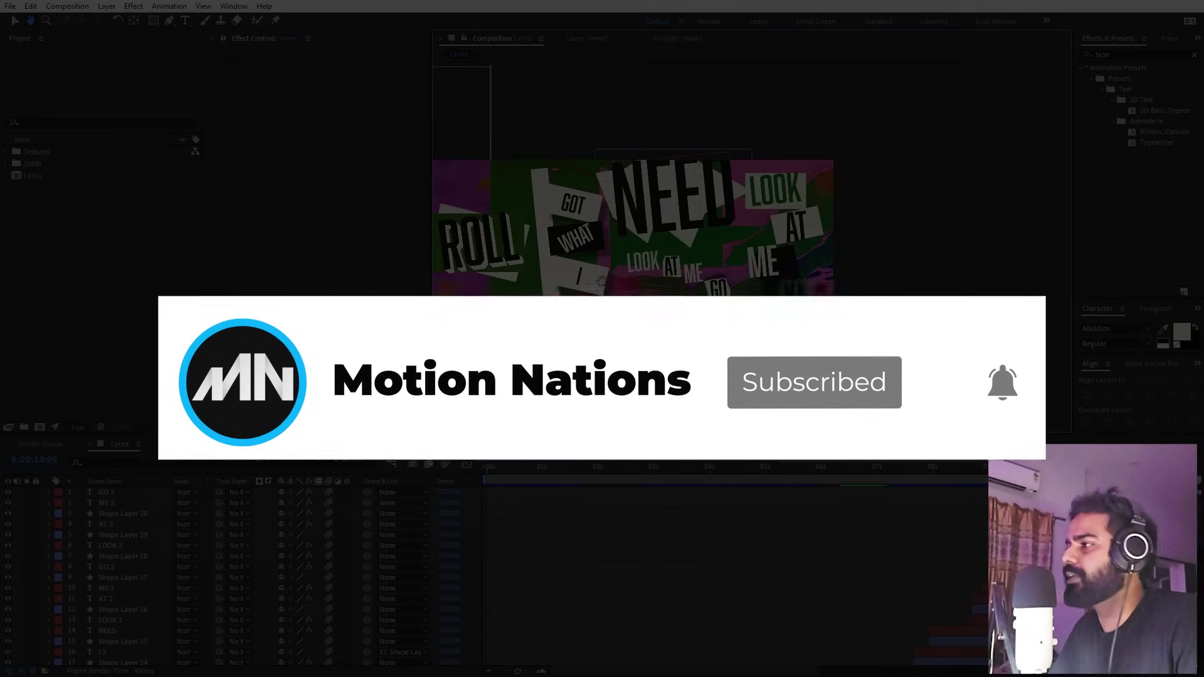
pyautogui.moveTo(593, 269); pyautogui.dragTo(1008, 262)
pyautogui.moveTo(878, 273); pyautogui.dragTo(980, 293)
pyautogui.moveTo(637, 267); pyautogui.dragTo(773, 261)
pyautogui.scroll(-1, 774, 267)
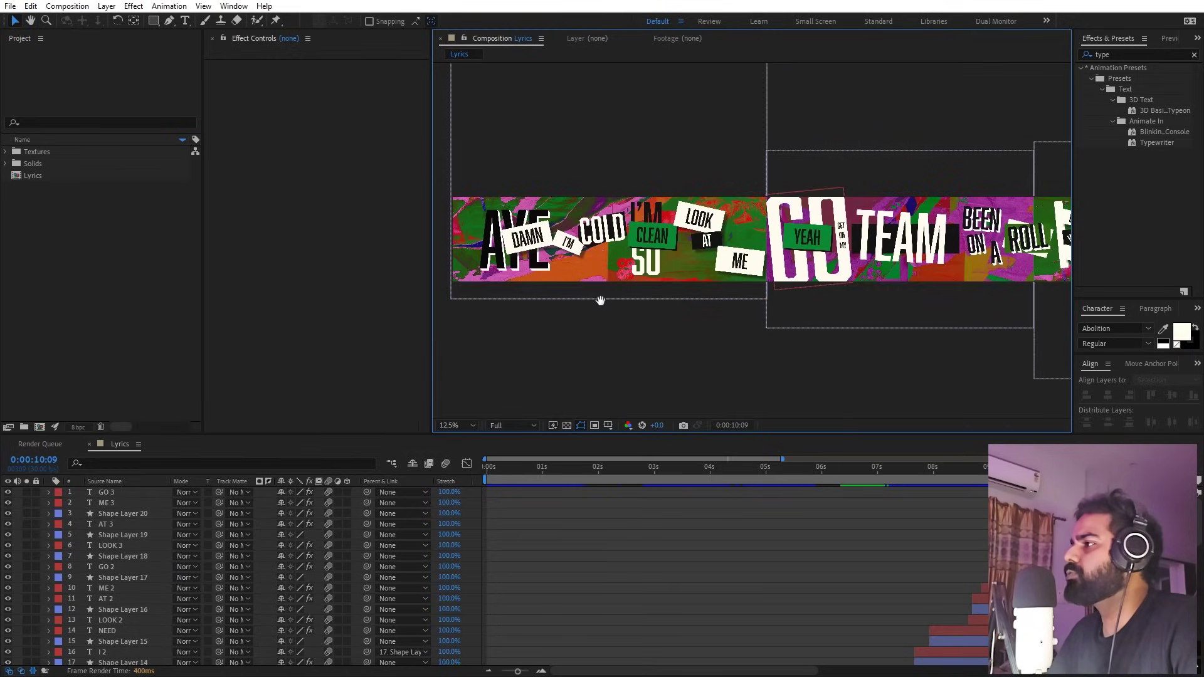
pyautogui.moveTo(568, 301); pyautogui.dragTo(645, 330)
# Create a new composition named Final at 1920 x 1080 px.
pyautogui.click(67, 5)
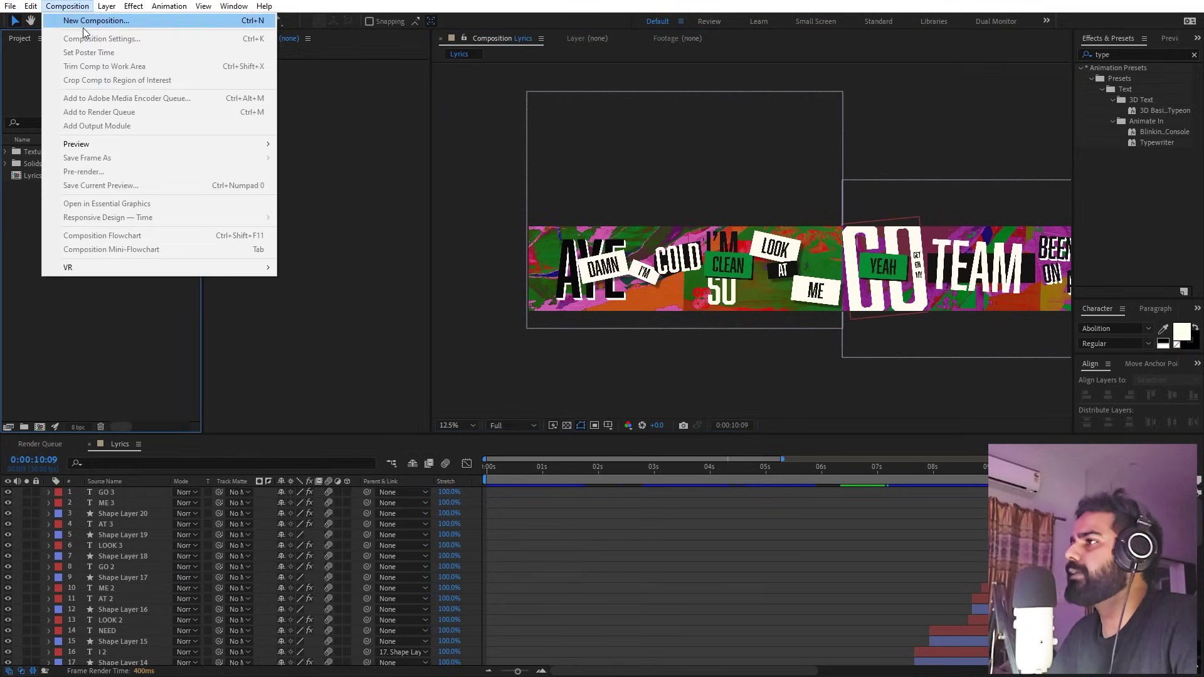
pyautogui.click(76, 35)
pyautogui.write('Ma')
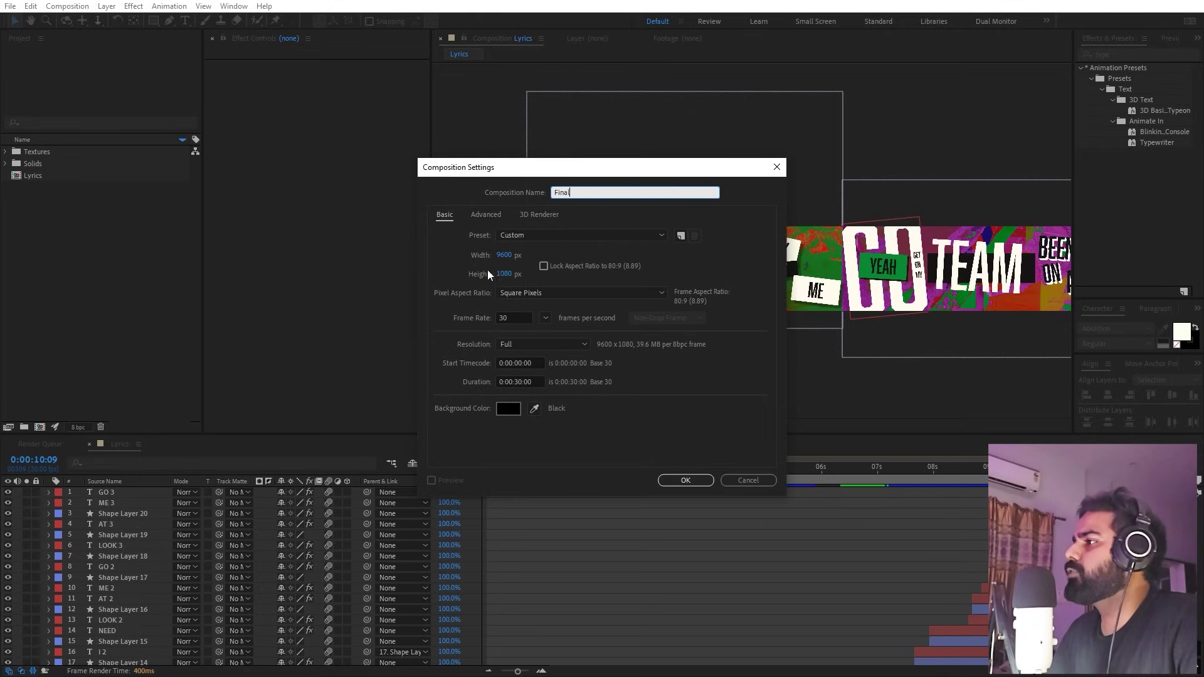
pyautogui.click(509, 255)
pyautogui.write('1920')
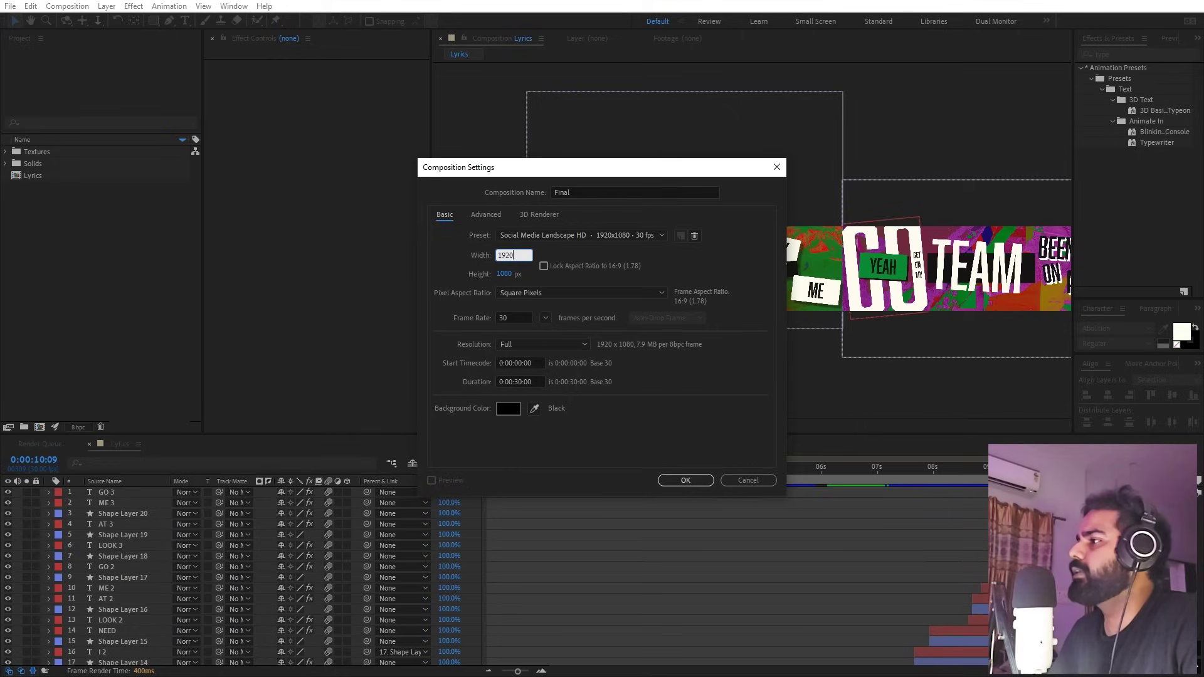
pyautogui.press('Return')
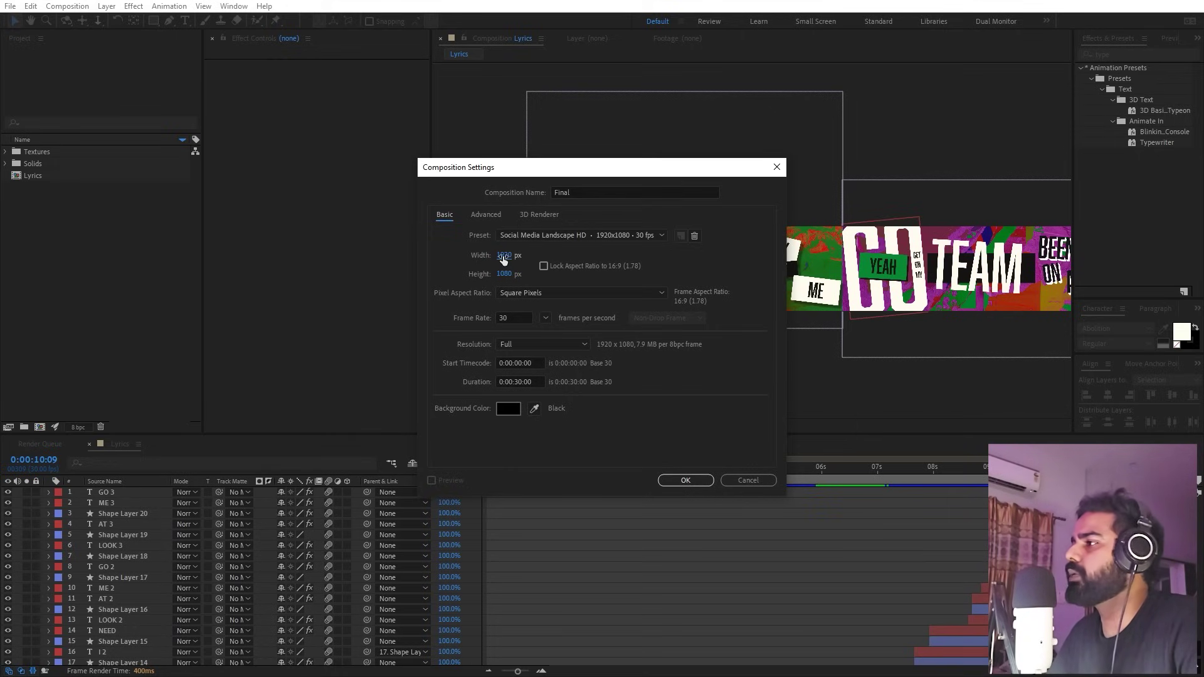
pyautogui.click(686, 480)
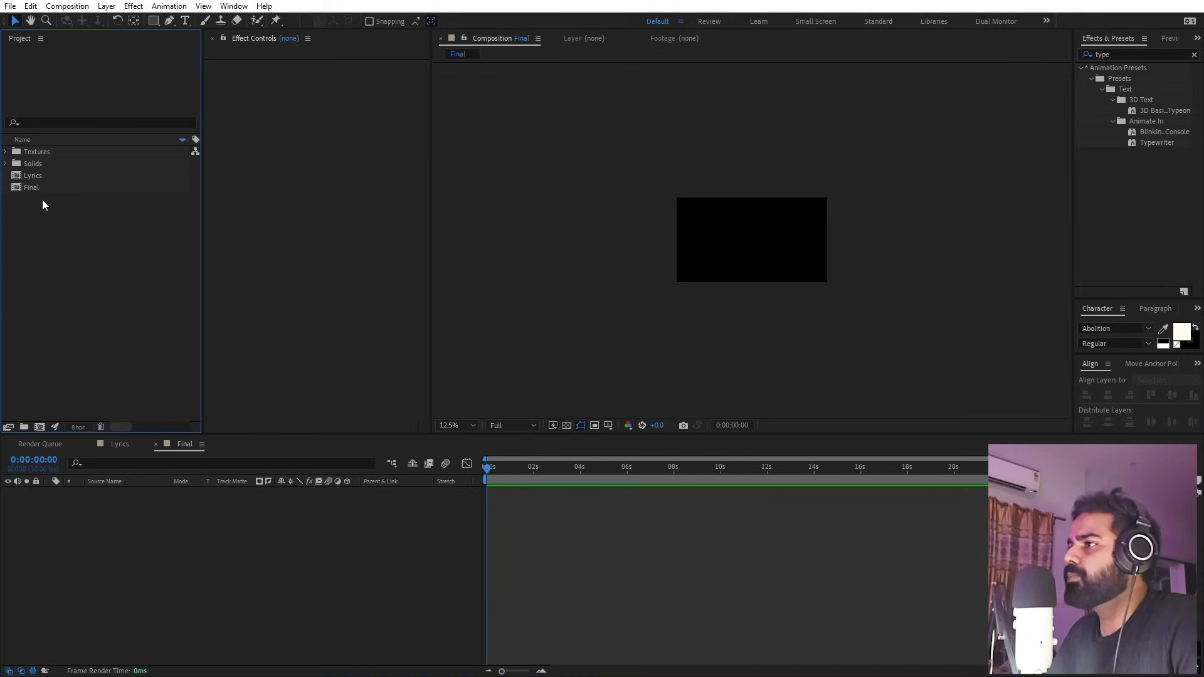
# Add the Lyrics composition as a layer in Final and turn on Collapse Transformations for it.
pyautogui.click(44, 163)
pyautogui.click(34, 176)
pyautogui.moveTo(42, 175); pyautogui.dragTo(162, 567)
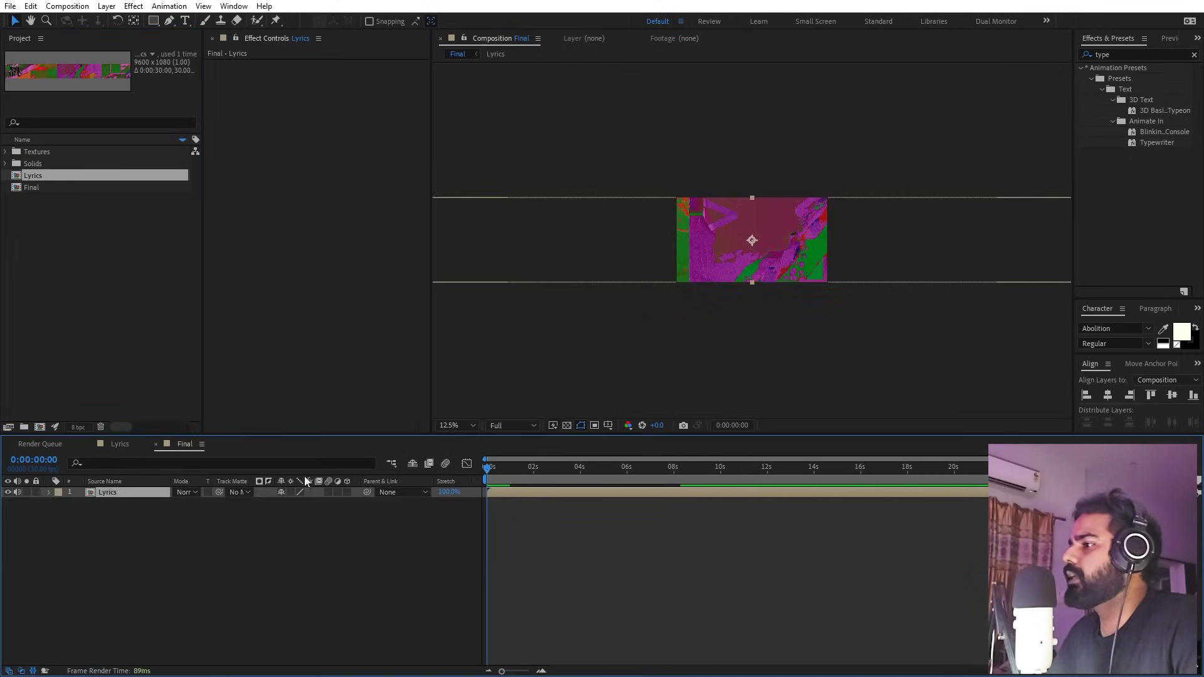
pyautogui.click(290, 494)
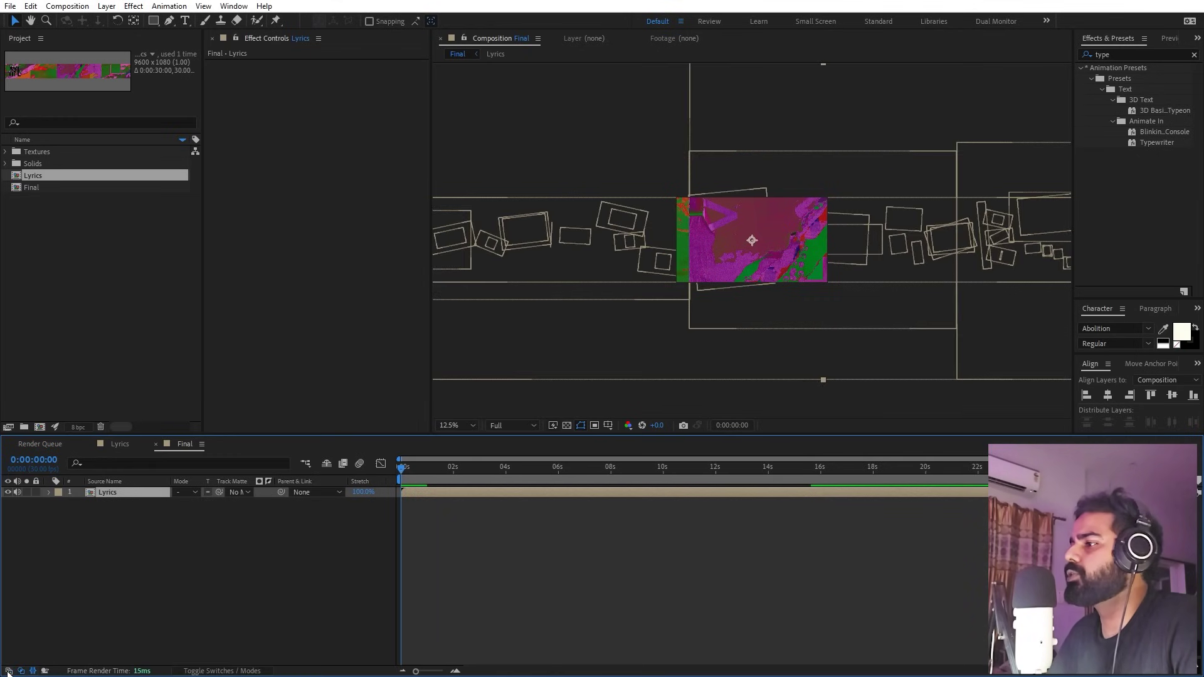
# Move the Lyrics layer sideways so its left end lines up with the frame's left edge and AYE fills the frame.
pyautogui.click(608, 495)
pyautogui.scroll(-1, 779, 284)
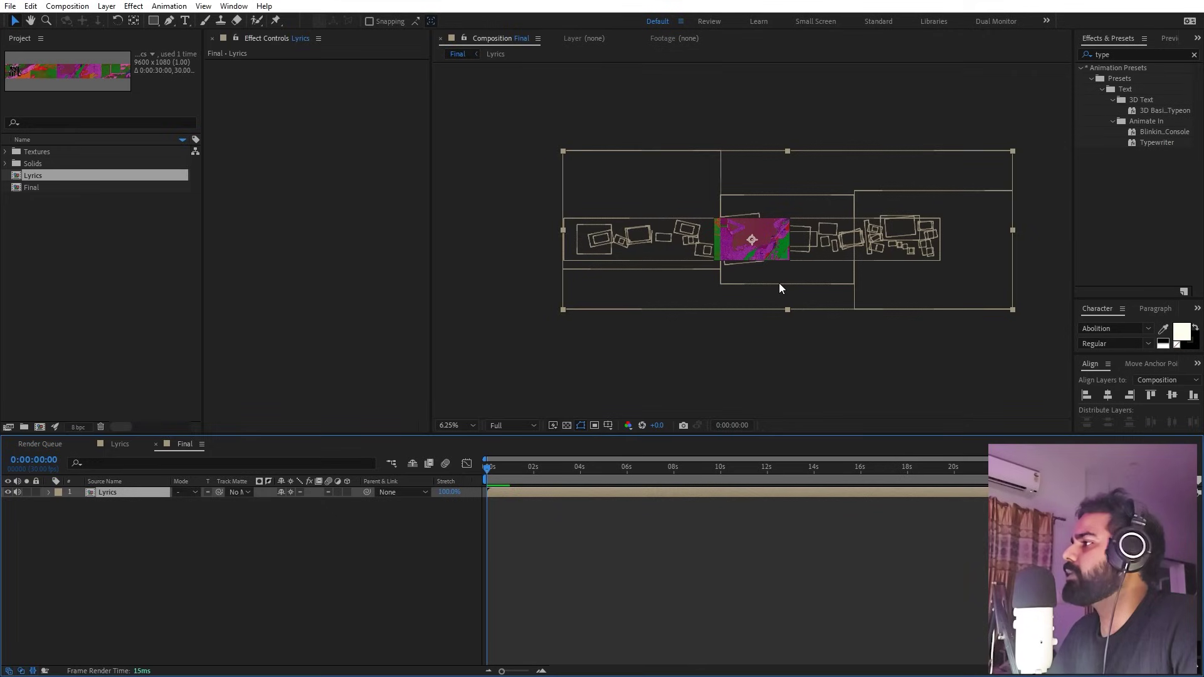
pyautogui.moveTo(603, 298); pyautogui.dragTo(758, 299)
pyautogui.scroll(3, 759, 299)
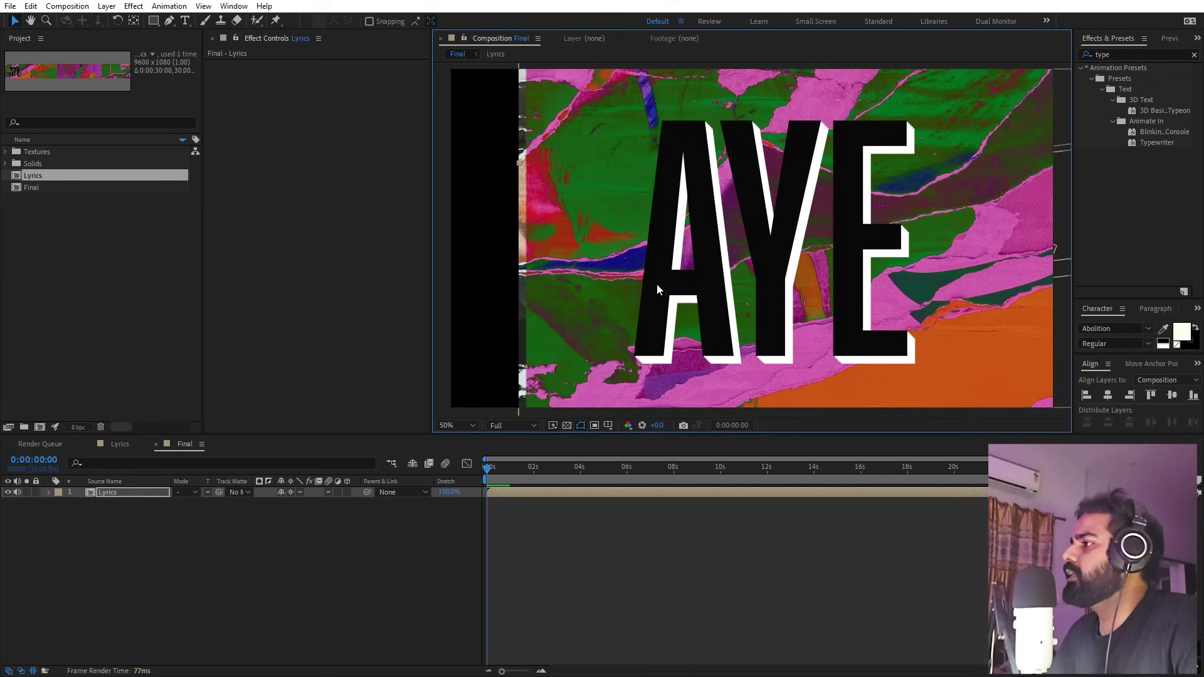
pyautogui.moveTo(562, 272); pyautogui.dragTo(505, 275)
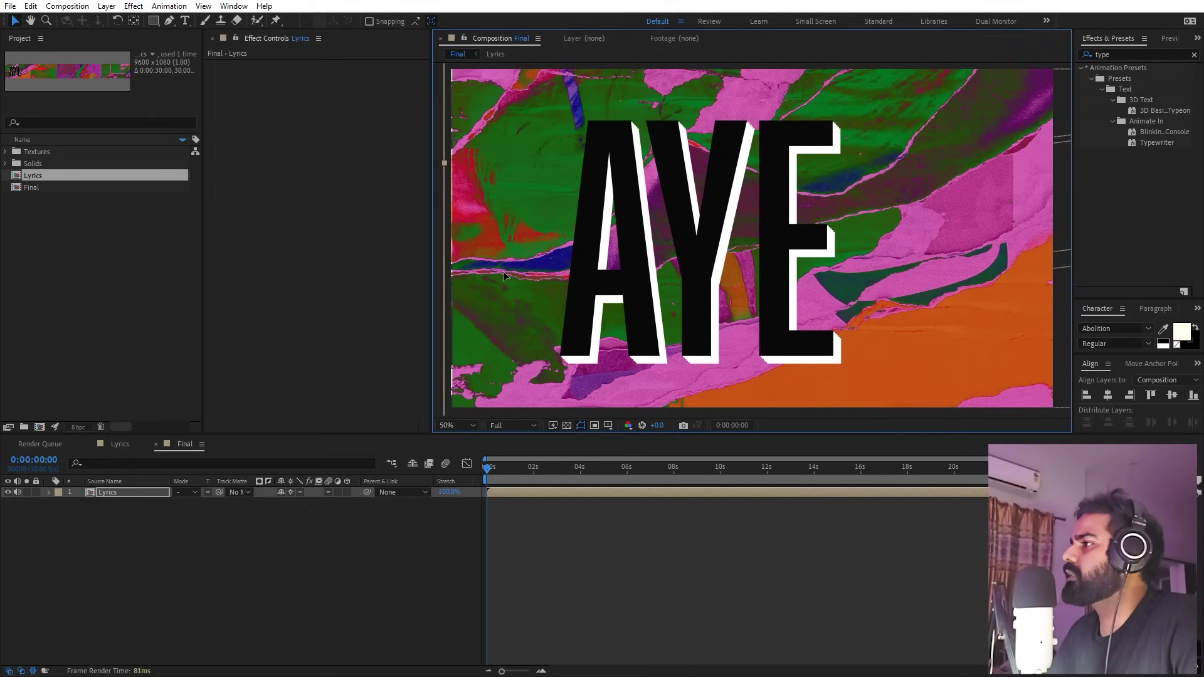
pyautogui.click(653, 612)
pyautogui.scroll(-2, 730, 277)
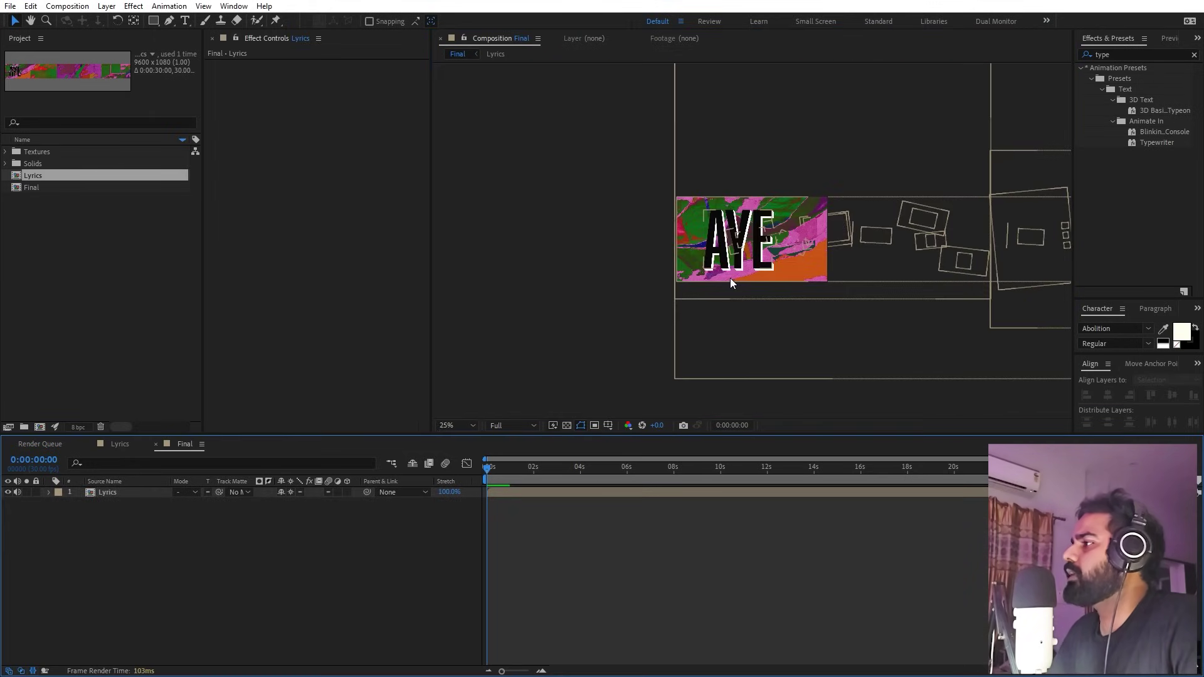
# Enable Position and Scale keyframing on the Lyrics layer at 0:00:00:00 and show both keyframed properties.
pyautogui.click(108, 492)
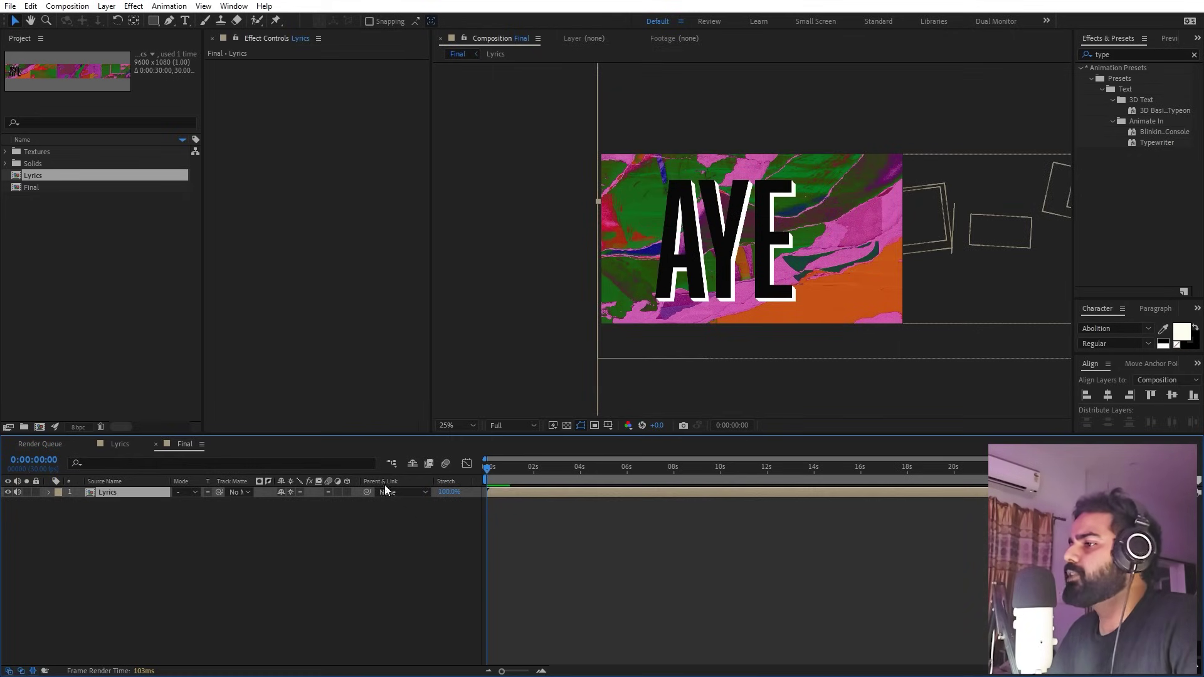
pyautogui.press('p')
pyautogui.click(81, 503)
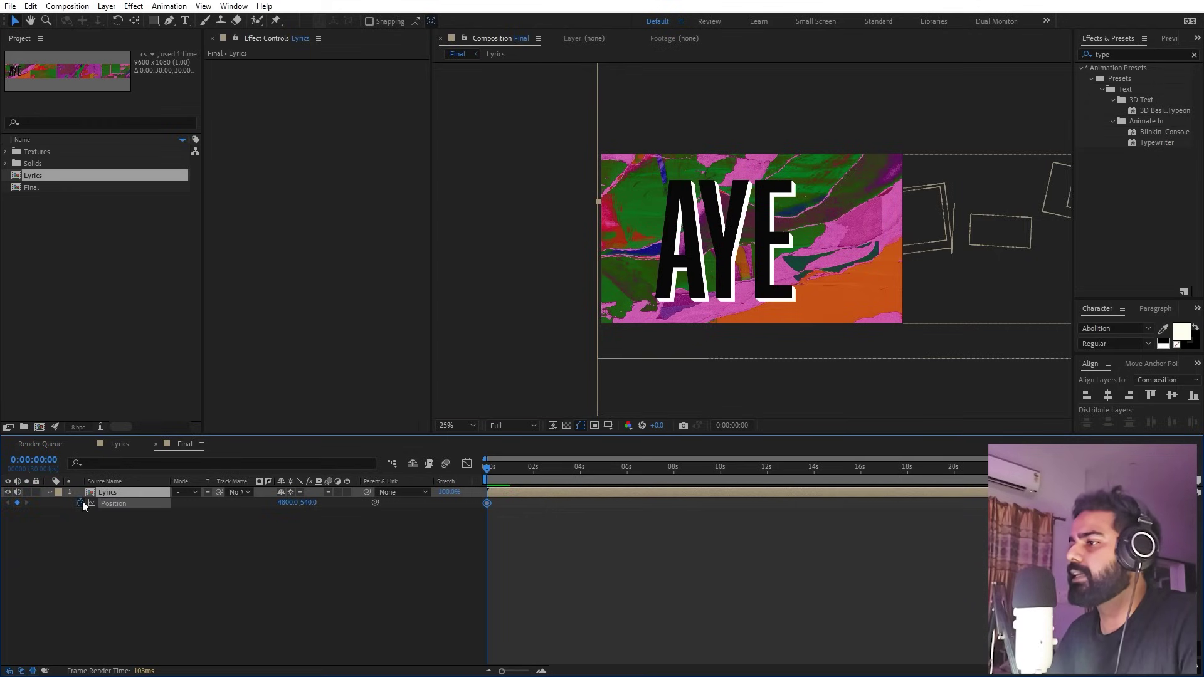
pyautogui.press('s')
pyautogui.click(80, 503)
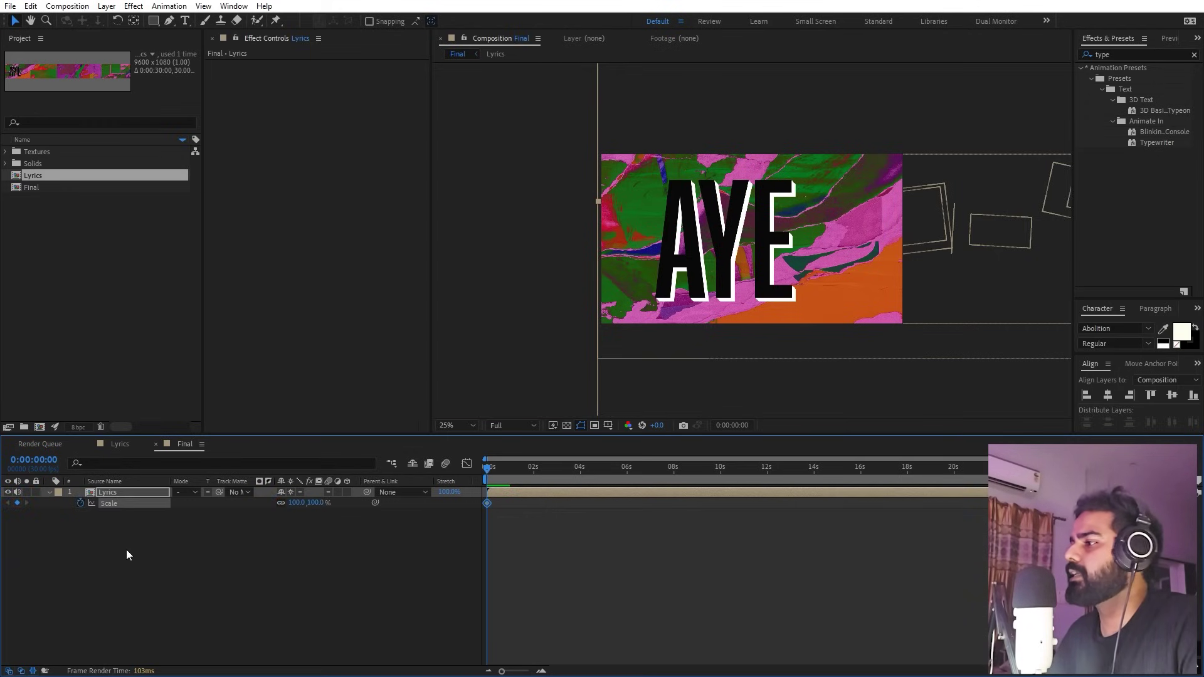
pyautogui.press('u')
# Set the Lyrics layer's first keyframes to 113.8% scale and position 5428, 540 so AYE fills the frame.
pyautogui.click(276, 552)
pyautogui.moveTo(309, 513); pyautogui.dragTo(404, 511)
pyautogui.moveTo(767, 288); pyautogui.dragTo(863, 279)
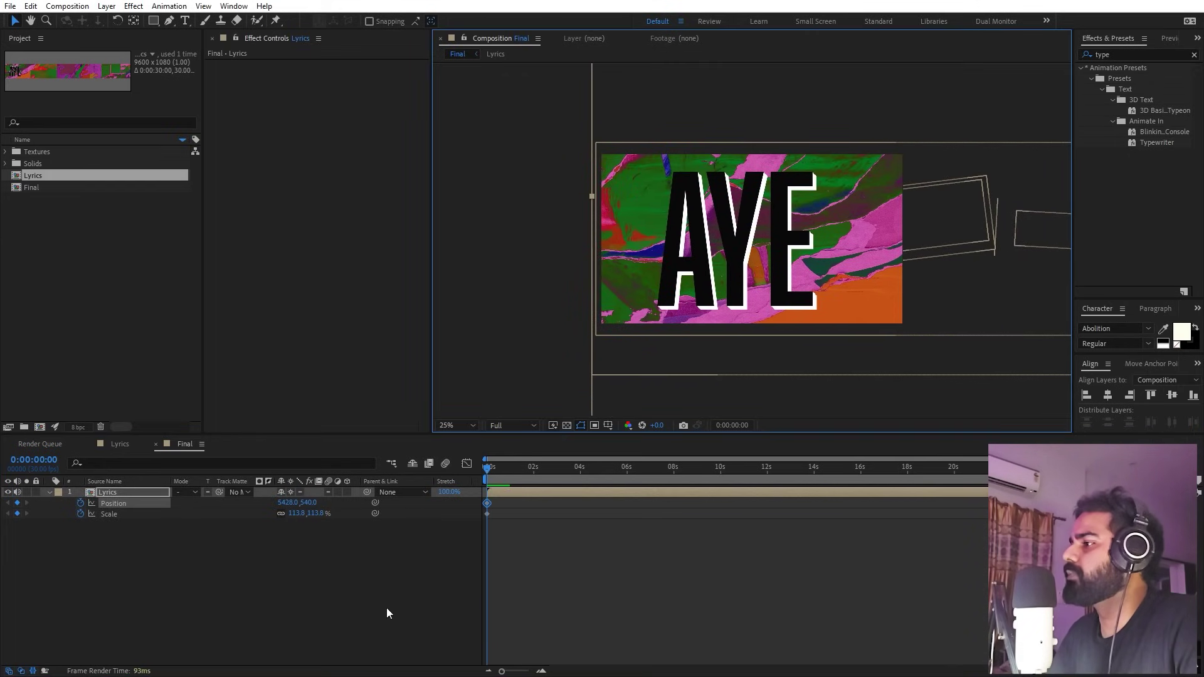
# At 0:00:01:01, keyframe the Lyrics scale at 136.5% and its position at 6144, 540 to bring DAMN near the centre.
pyautogui.moveTo(508, 672); pyautogui.dragTo(522, 671)
pyautogui.moveTo(498, 474); pyautogui.dragTo(582, 479)
pyautogui.click(302, 531)
pyautogui.moveTo(307, 512); pyautogui.dragTo(879, 253)
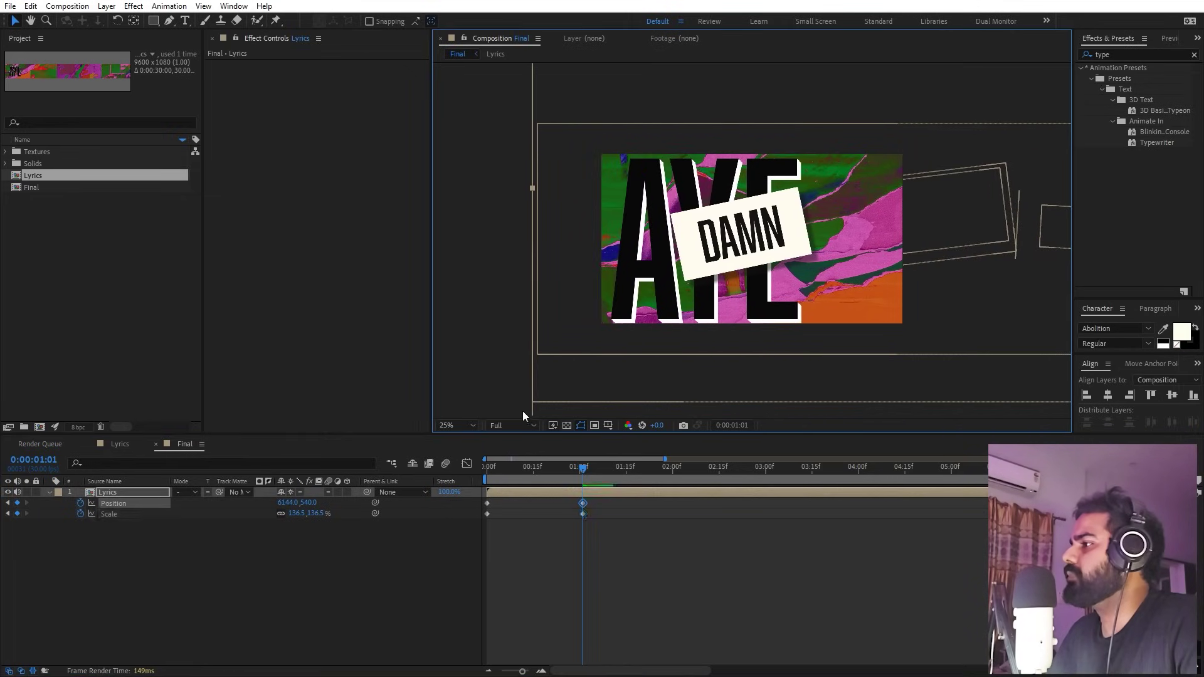
pyautogui.press('.')
# Show the Title/Action Safe guides, centre DAMN on them with position 6234, 564, and preview the move.
pyautogui.click(608, 425)
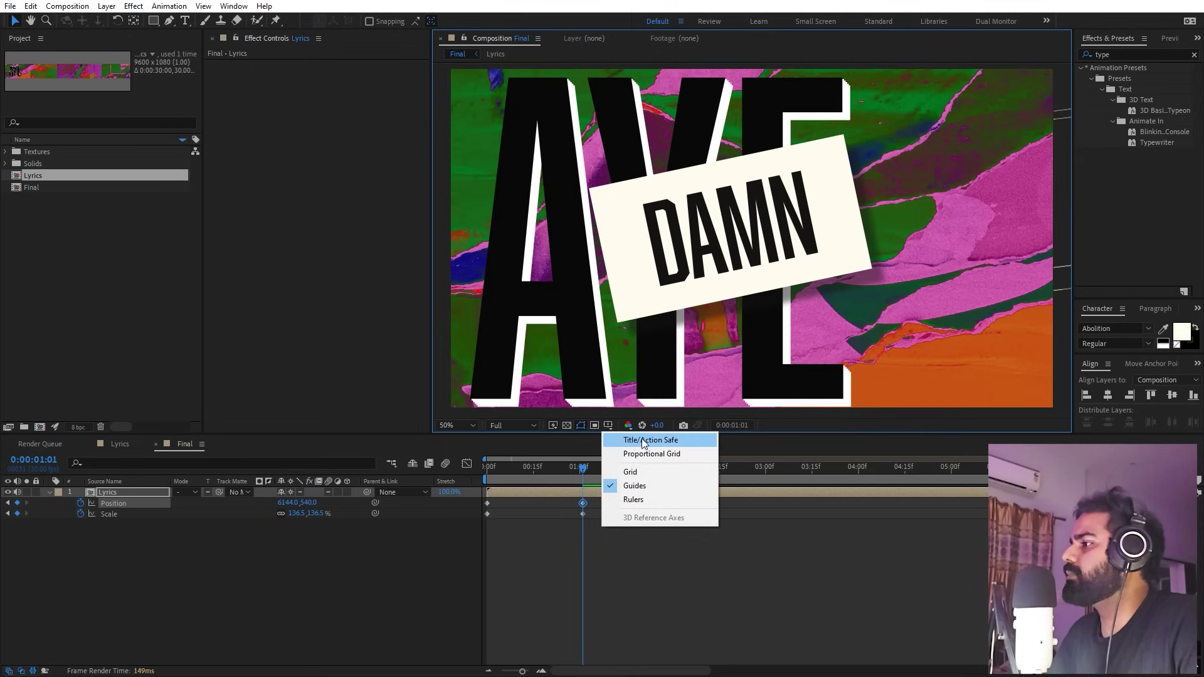
pyautogui.click(646, 440)
pyautogui.moveTo(757, 295); pyautogui.dragTo(752, 325)
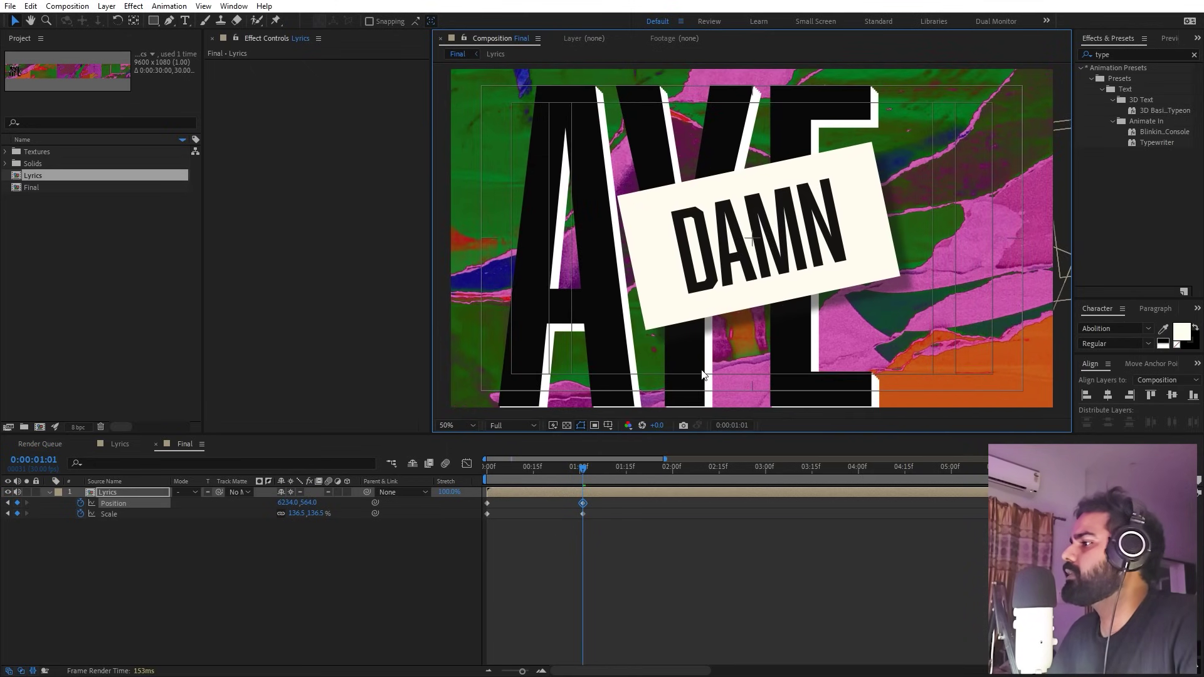
pyautogui.press('space')
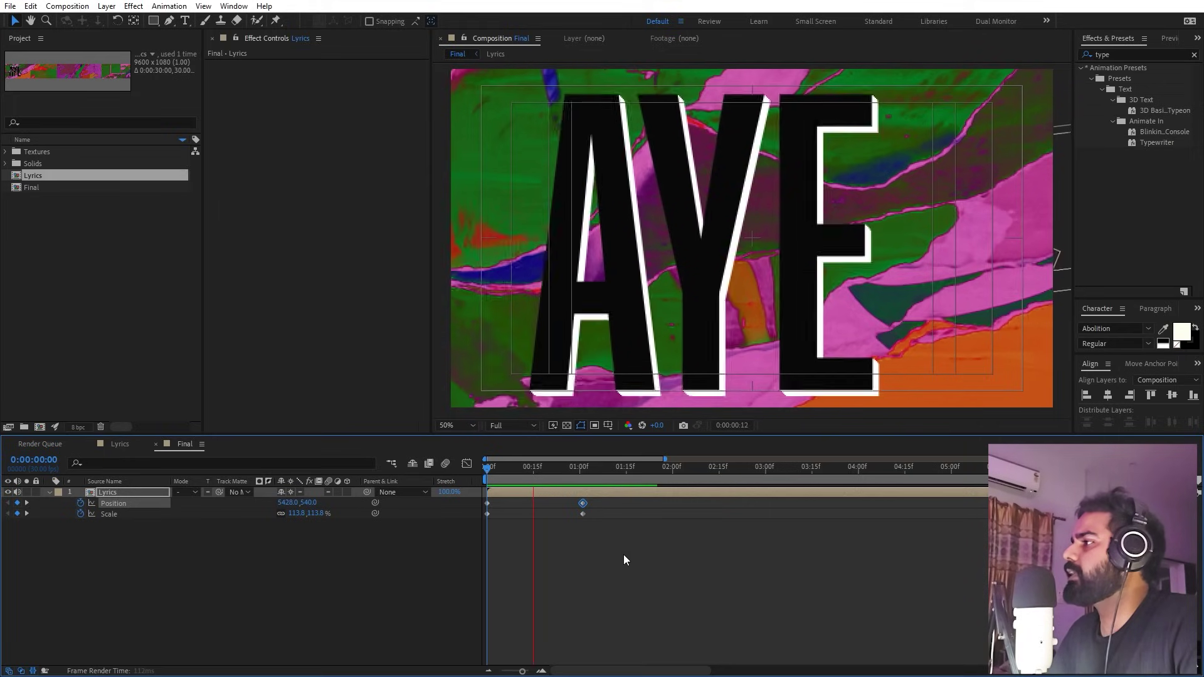
# Keyframe the Lyrics position to centre I'M at 0:00:01:14 and COLD at 0:00:01:27, with COLD at 147.9% scale and position 5180, 710.
pyautogui.moveTo(584, 476); pyautogui.dragTo(622, 476)
pyautogui.moveTo(883, 309); pyautogui.dragTo(659, 296)
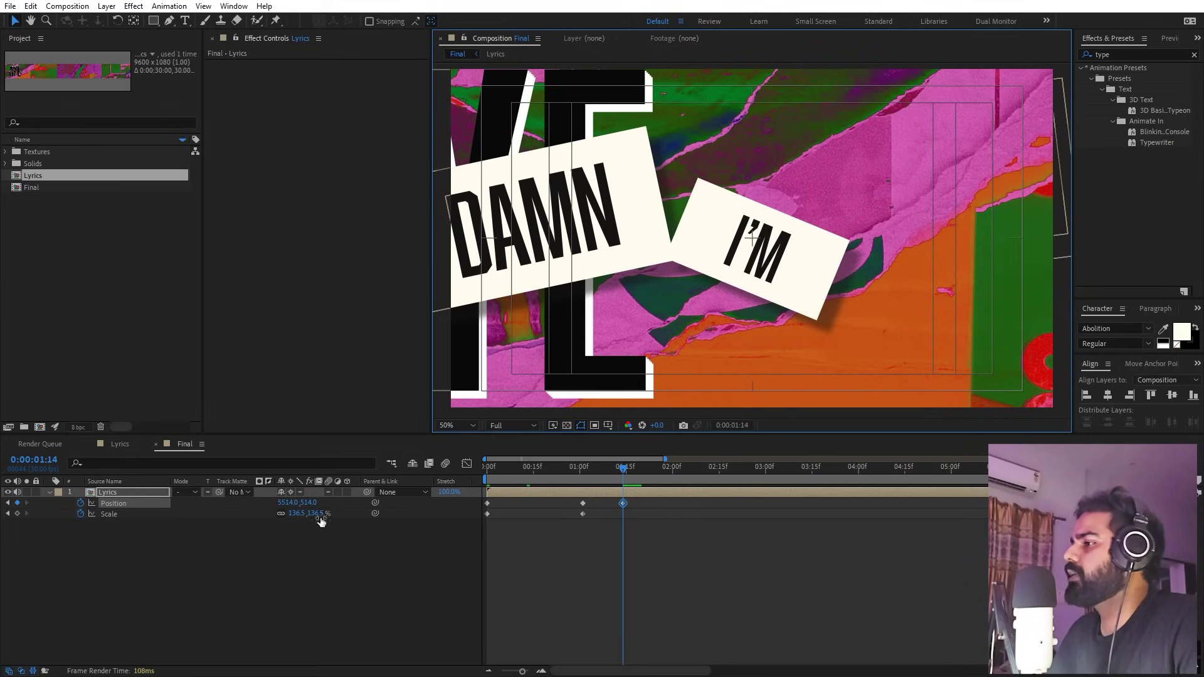
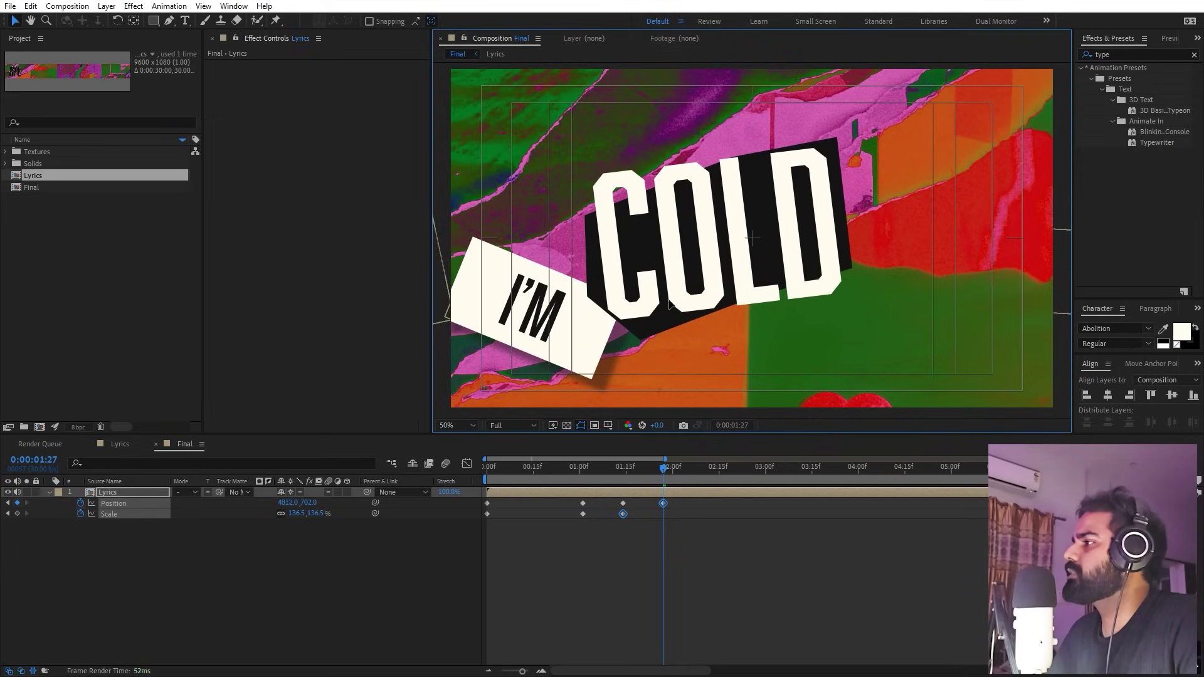
pyautogui.click(682, 554)
pyautogui.moveTo(297, 513); pyautogui.dragTo(367, 513)
pyautogui.moveTo(801, 191); pyautogui.dragTo(844, 201)
# Keyframe the Lyrics position to bring the second I'M into frame after COLD and to centre SO at 0:00:02:16.
pyautogui.moveTo(663, 468)
pyautogui.mouseDown()
pyautogui.moveTo(705, 469)
pyautogui.moveTo(688, 470)
pyautogui.mouseUp()
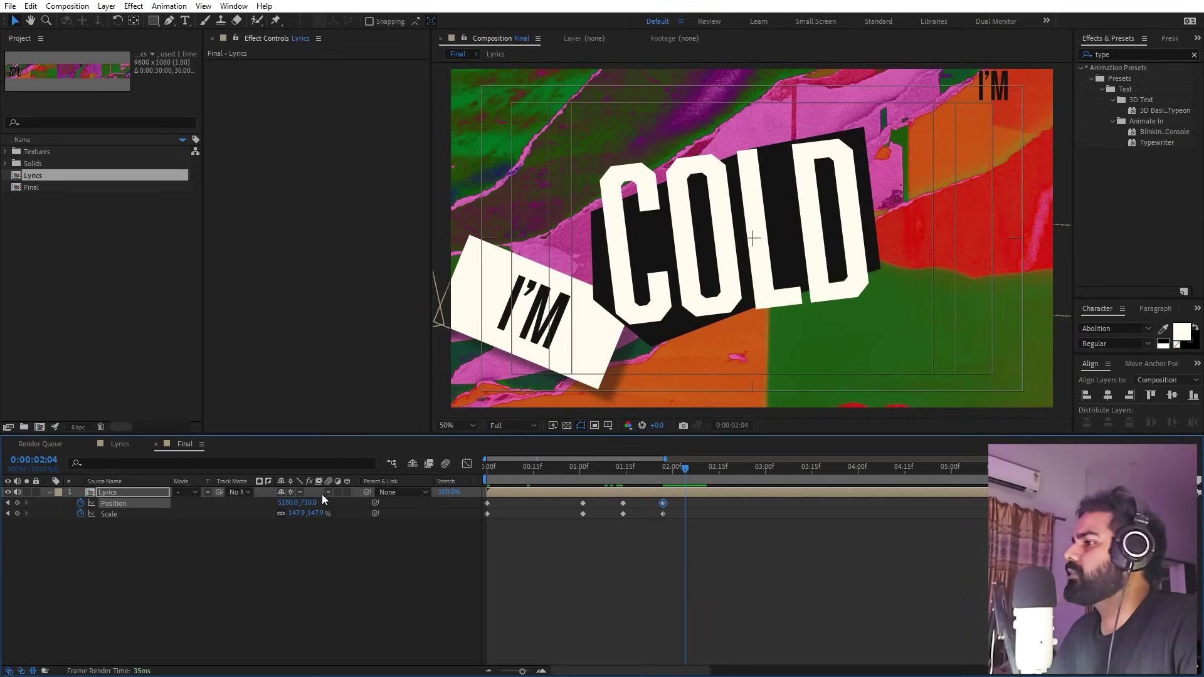
pyautogui.moveTo(886, 224); pyautogui.dragTo(611, 246)
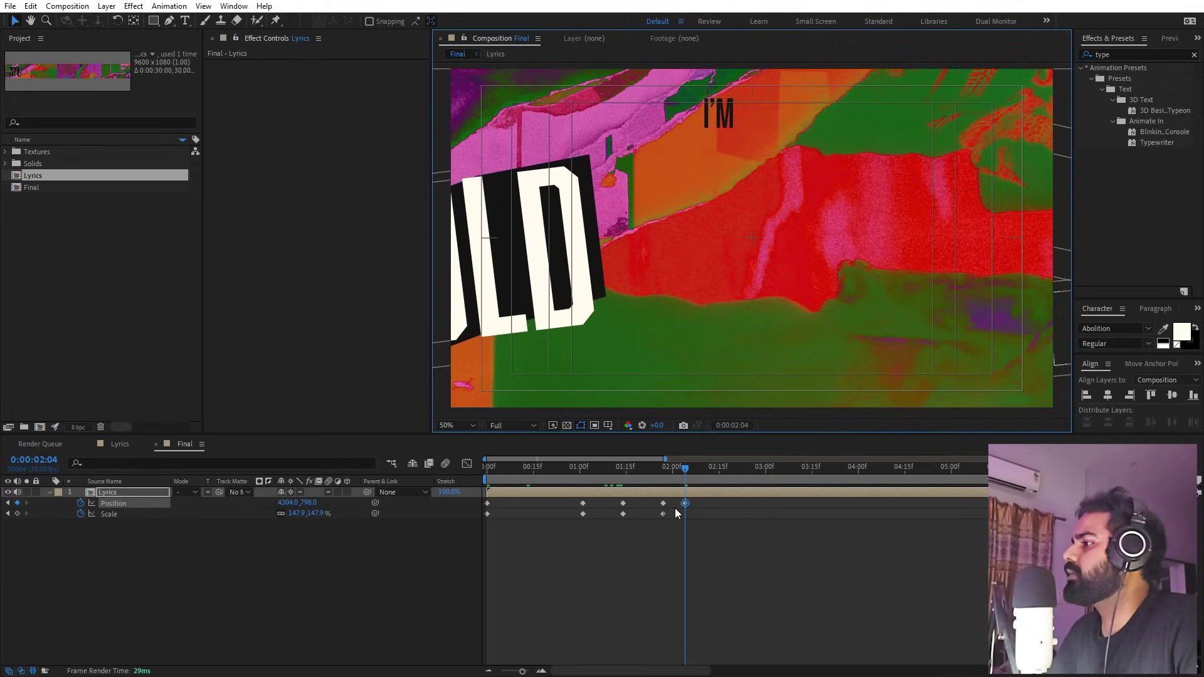
pyautogui.moveTo(686, 474); pyautogui.dragTo(721, 478)
pyautogui.press('space')
pyautogui.moveTo(764, 332); pyautogui.dragTo(805, 144)
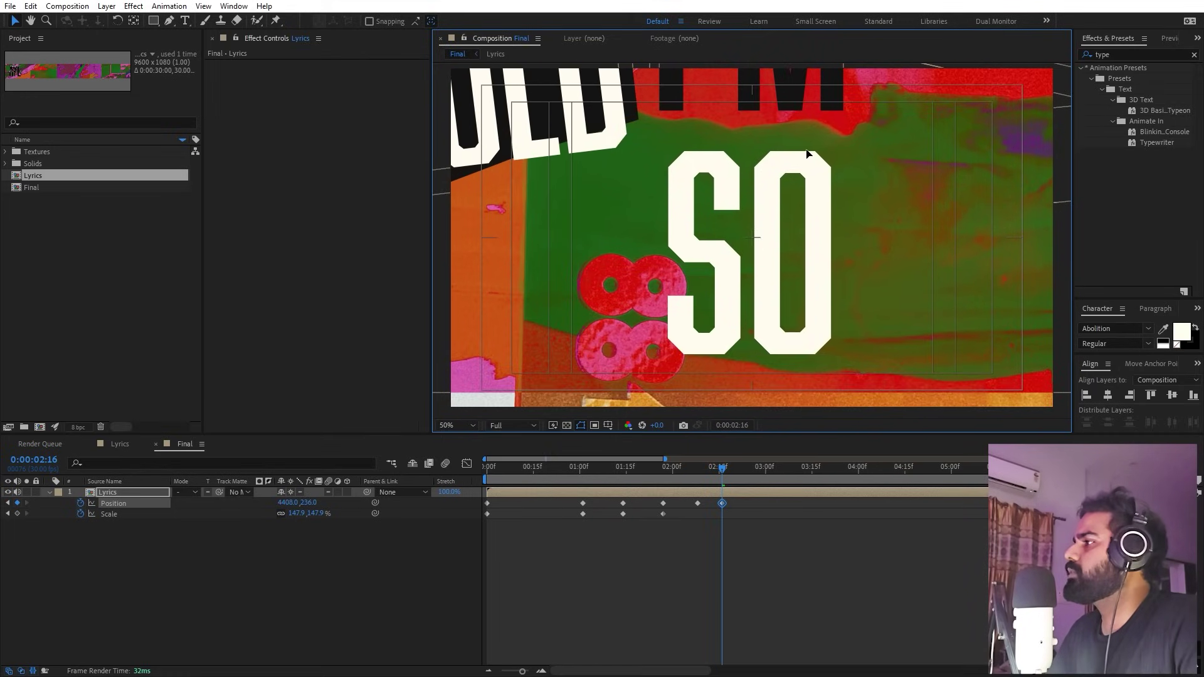
# Keyframe the Lyrics layer at 0:00:03:01 to centre CLEAN at 123.3% scale.
pyautogui.moveTo(722, 470); pyautogui.dragTo(750, 470)
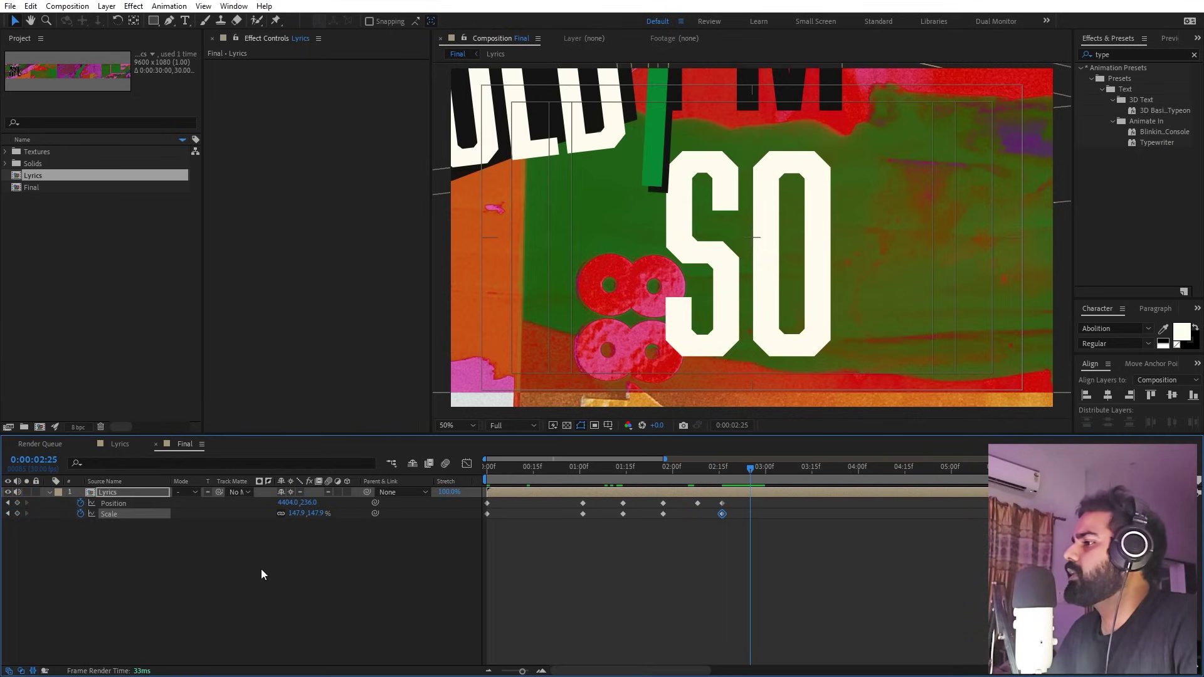
pyautogui.moveTo(229, 518); pyautogui.dragTo(208, 520)
pyautogui.moveTo(734, 287); pyautogui.dragTo(623, 394)
pyautogui.click(759, 475)
pyautogui.moveTo(758, 475); pyautogui.dragTo(769, 511)
pyautogui.keyDown('shift'); pyautogui.click(751, 514); pyautogui.keyUp('shift')
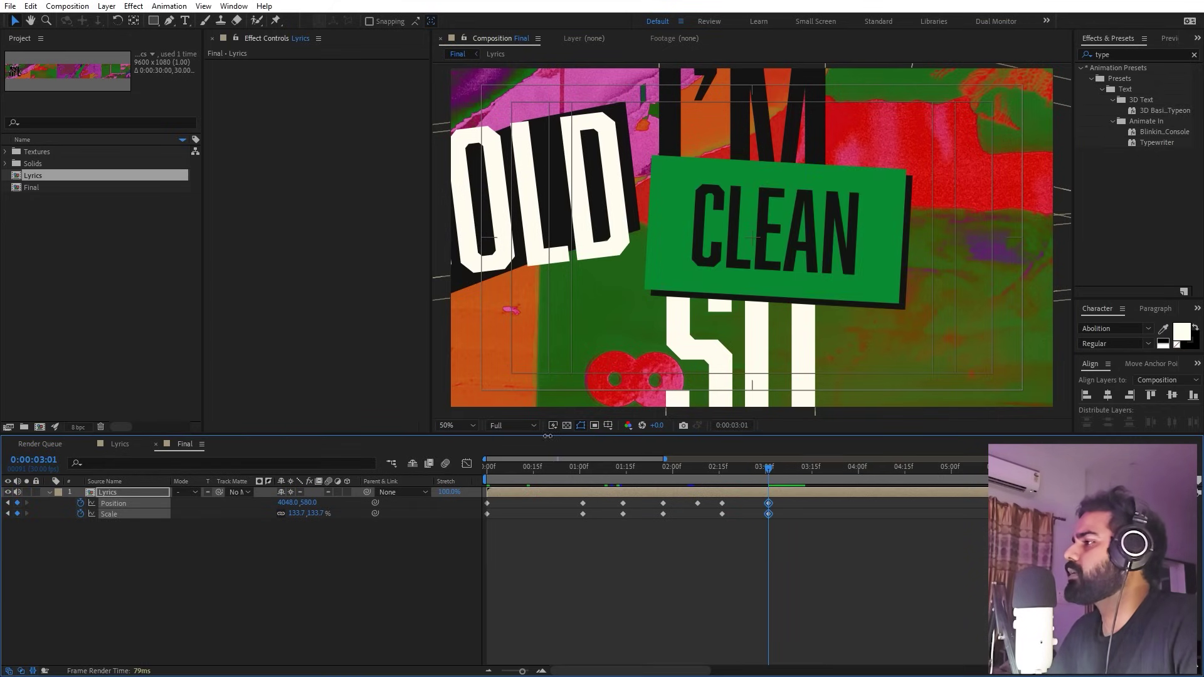
pyautogui.moveTo(773, 287); pyautogui.dragTo(748, 294)
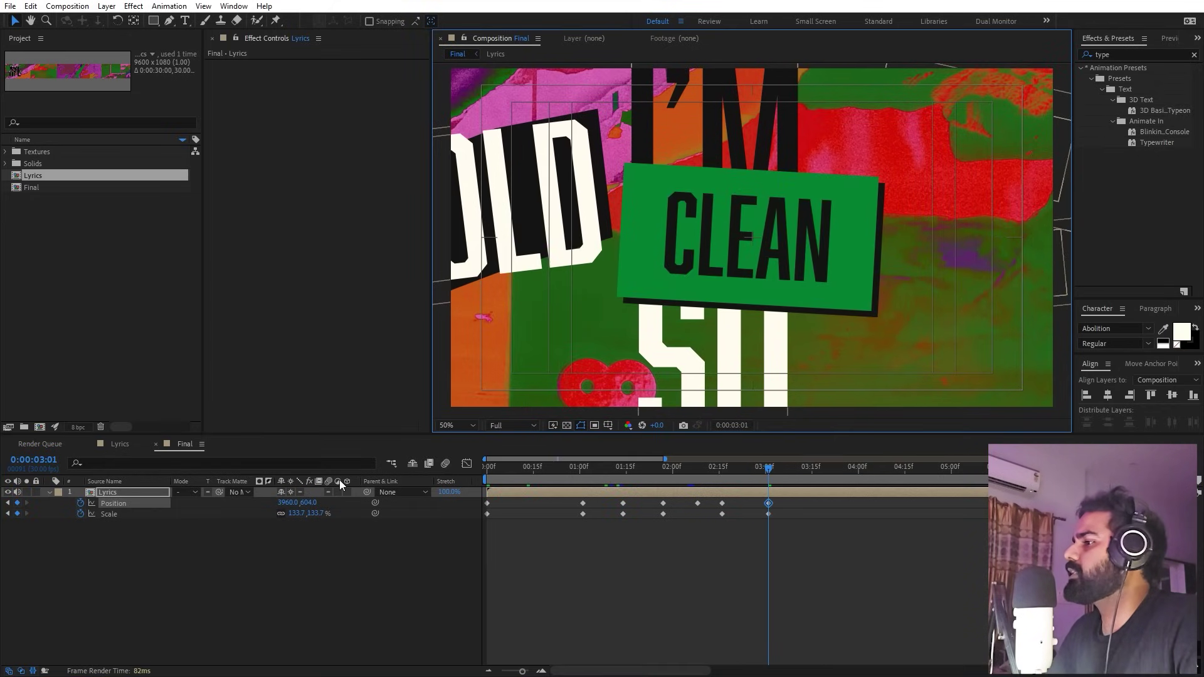
pyautogui.moveTo(302, 516); pyautogui.dragTo(224, 516)
pyautogui.moveTo(845, 284); pyautogui.dragTo(765, 284)
# Keyframe the Lyrics position to centre LOOK at 2970, 874 and AT at 2848, 548, the latter at 0:00:03:21.
pyautogui.moveTo(768, 473); pyautogui.dragTo(806, 472)
pyautogui.moveTo(853, 287); pyautogui.dragTo(621, 371)
pyautogui.click(811, 472)
pyautogui.moveTo(827, 475); pyautogui.dragTo(831, 474)
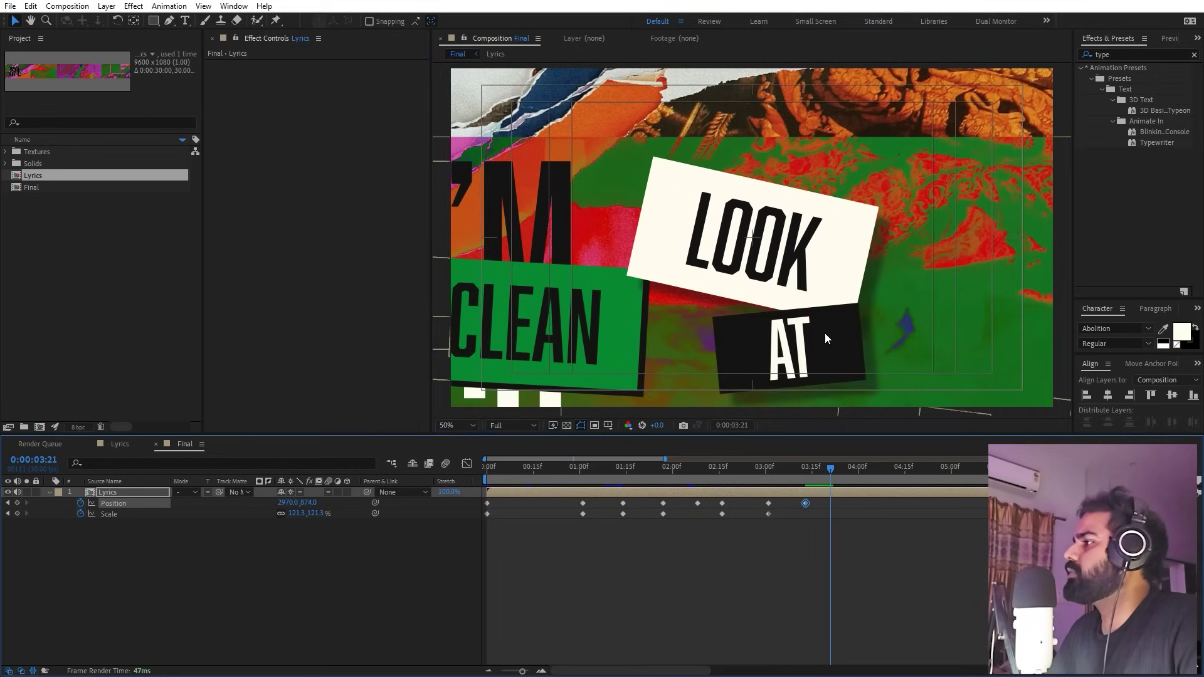
pyautogui.moveTo(823, 347); pyautogui.dragTo(783, 233)
pyautogui.press('Right')
pyautogui.press('Right')
pyautogui.press('Right')
pyautogui.press('Right')
pyautogui.press('Right')
pyautogui.press('Right')
pyautogui.press('Right')
pyautogui.press('Right')
pyautogui.press('Right')
pyautogui.press('Right')
pyautogui.press('Right')
pyautogui.press('Right')
pyautogui.press('Right')
# Keyframe the Lyrics position on ME at 0:00:03:29, and frame GO at 0:00:04:08 with 109.6% scale and position 1648, 364.
pyautogui.moveTo(836, 476); pyautogui.dragTo(855, 475)
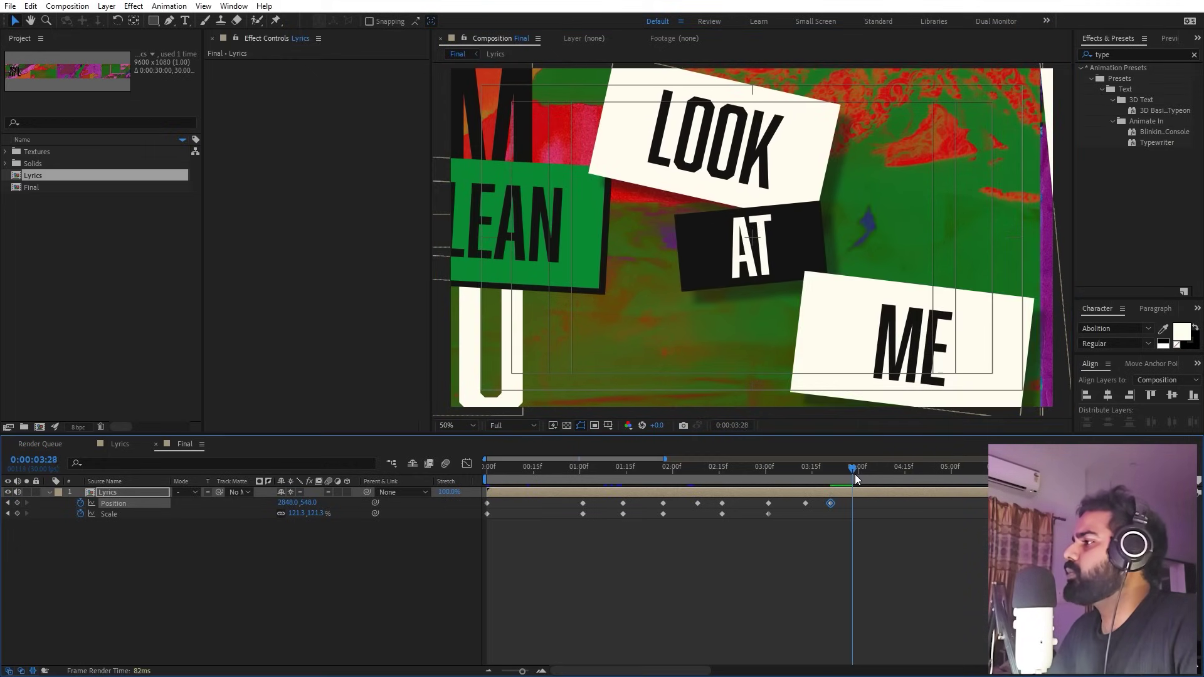
pyautogui.moveTo(876, 385); pyautogui.dragTo(716, 252)
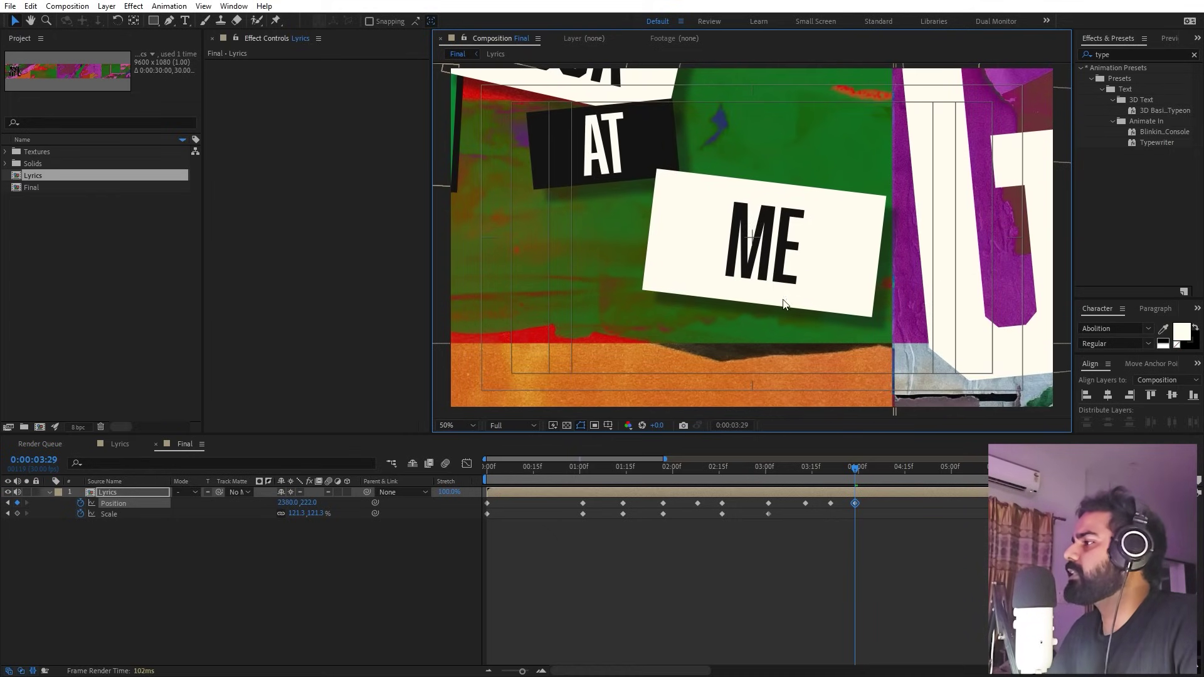
pyautogui.moveTo(859, 479); pyautogui.dragTo(887, 481)
pyautogui.moveTo(906, 292); pyautogui.dragTo(677, 336)
pyautogui.moveTo(295, 513); pyautogui.dragTo(176, 513)
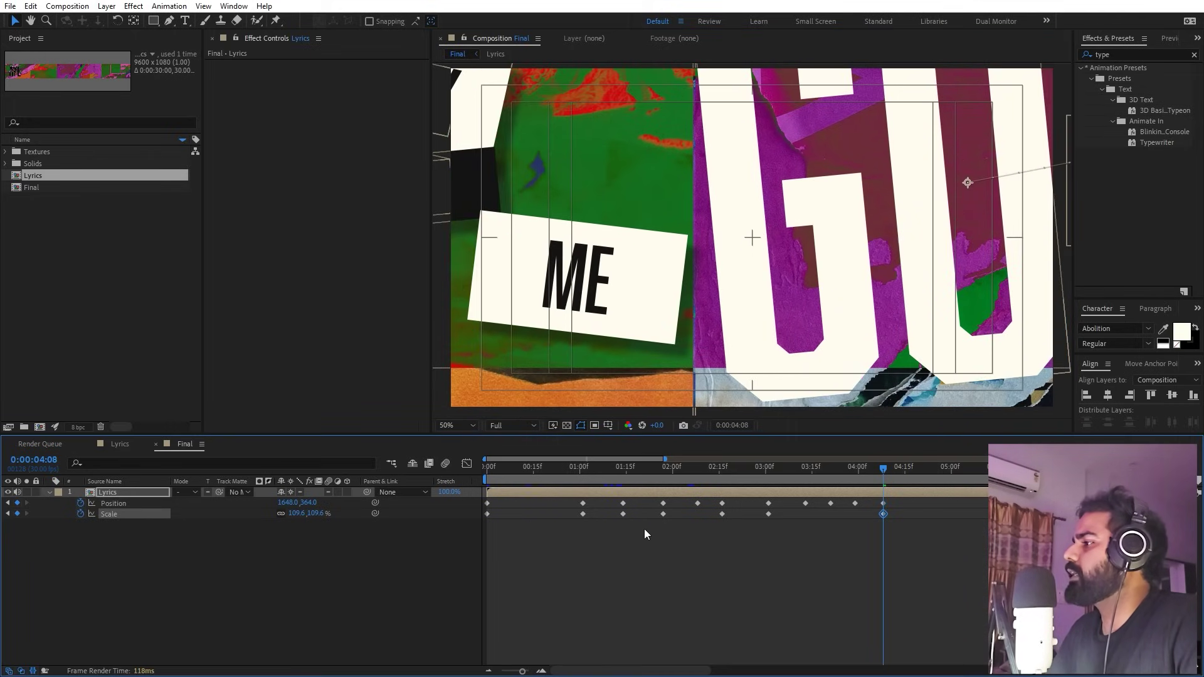
# Copy the Scale keyframe from 0:00:03:01 to 0:00:03:29 so the scale holds until ME.
pyautogui.click(767, 513)
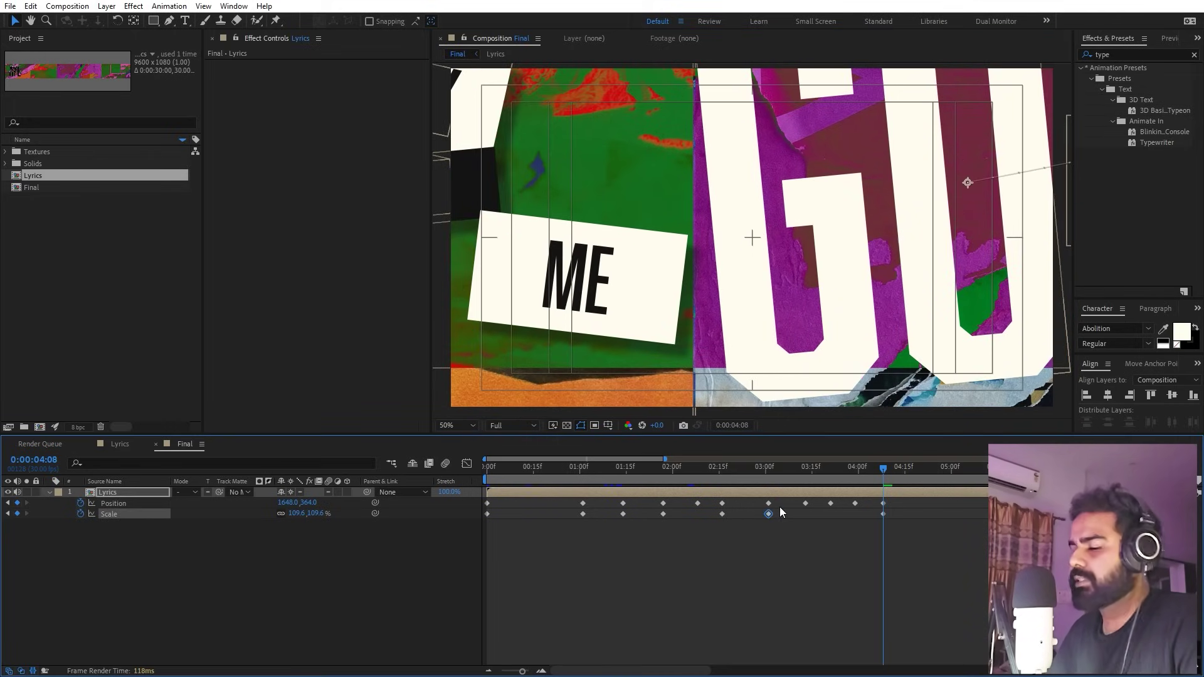
pyautogui.click(855, 476)
pyautogui.click(864, 540)
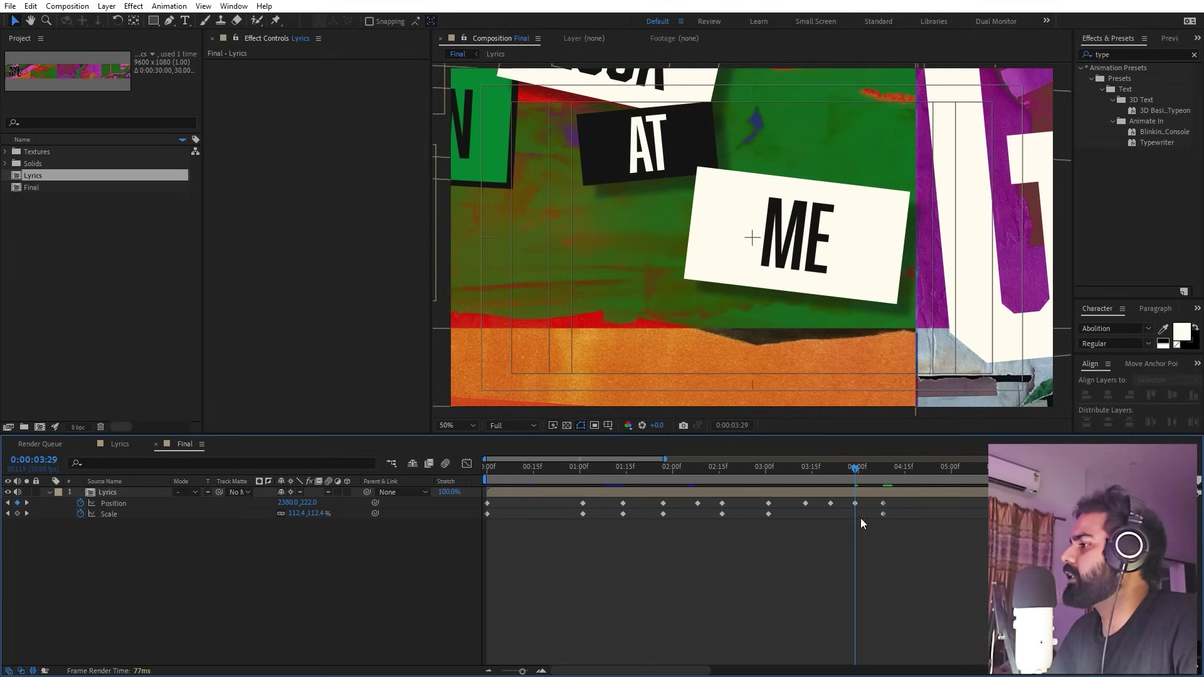
pyautogui.click(110, 514)
# Reduce the scale to 87.6% at 0:00:04:08, reframe GO, and continue the keyframes through YEAH to GET ON MY at 0:00:05:06.
pyautogui.moveTo(846, 476); pyautogui.dragTo(877, 497)
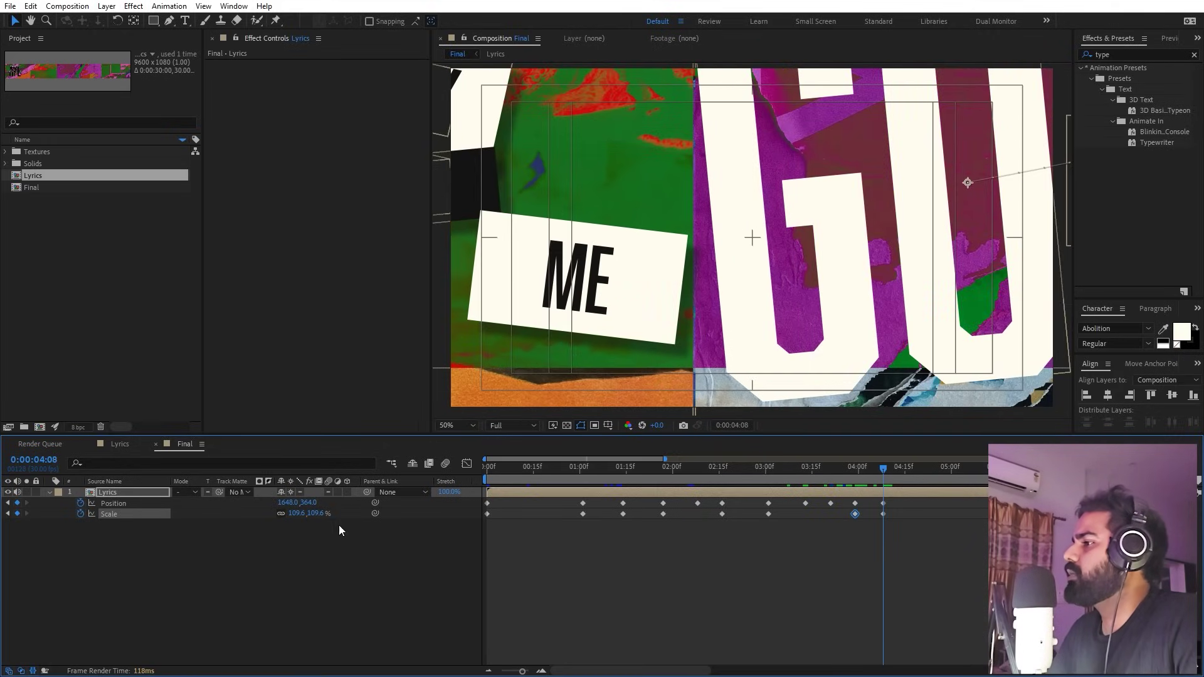
pyautogui.moveTo(281, 513); pyautogui.dragTo(169, 532)
pyautogui.click(669, 303)
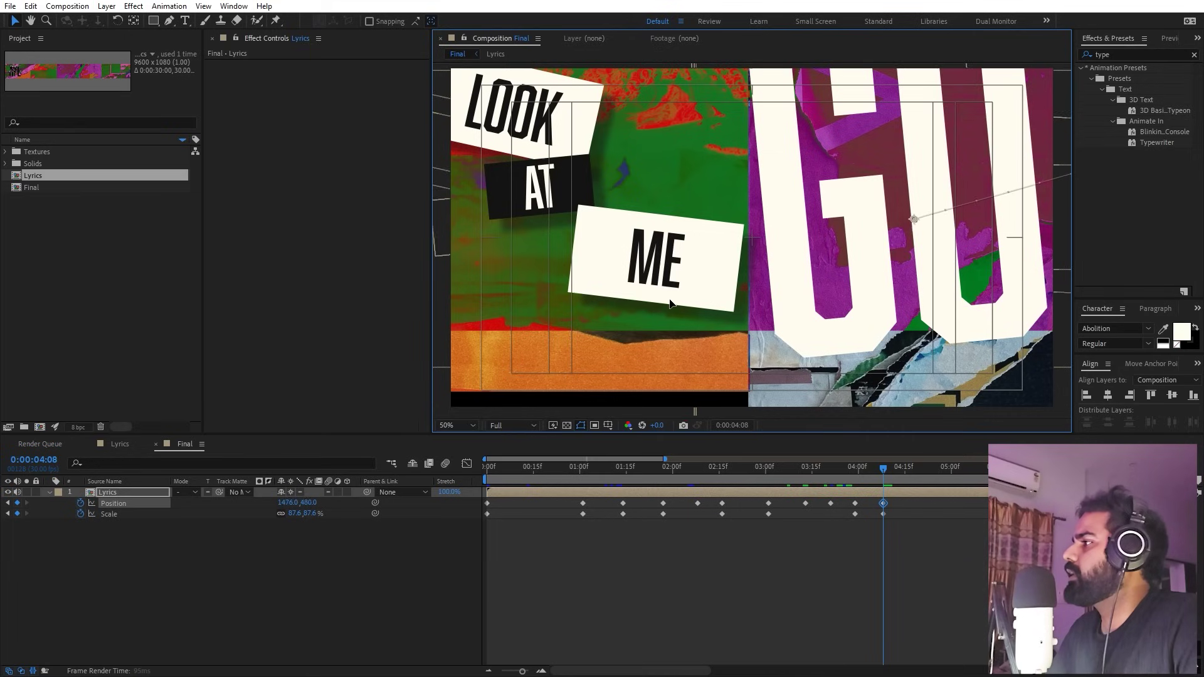
pyautogui.moveTo(669, 303); pyautogui.dragTo(558, 354)
pyautogui.moveTo(661, 306)
pyautogui.mouseDown()
pyautogui.moveTo(629, 306)
pyautogui.moveTo(639, 306)
pyautogui.mouseUp()
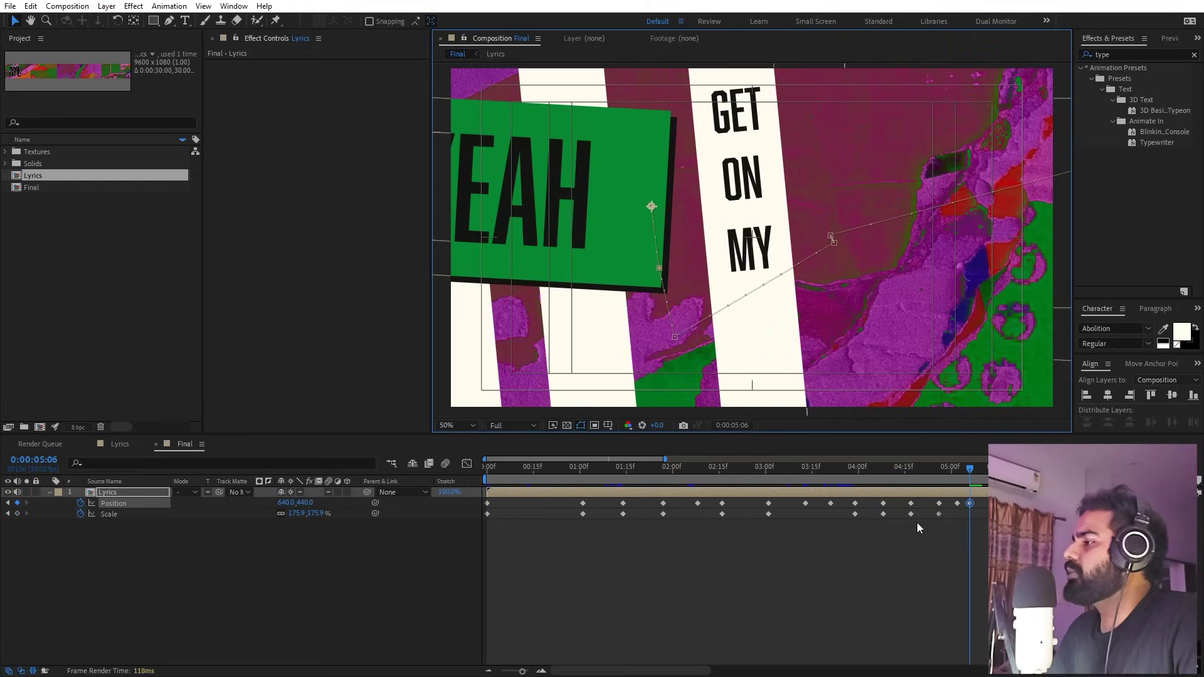
# Check the following lyrics and the layer's whole motion path, and return to the first frame with the composition fitted to view.
pyautogui.moveTo(973, 478); pyautogui.dragTo(1015, 478)
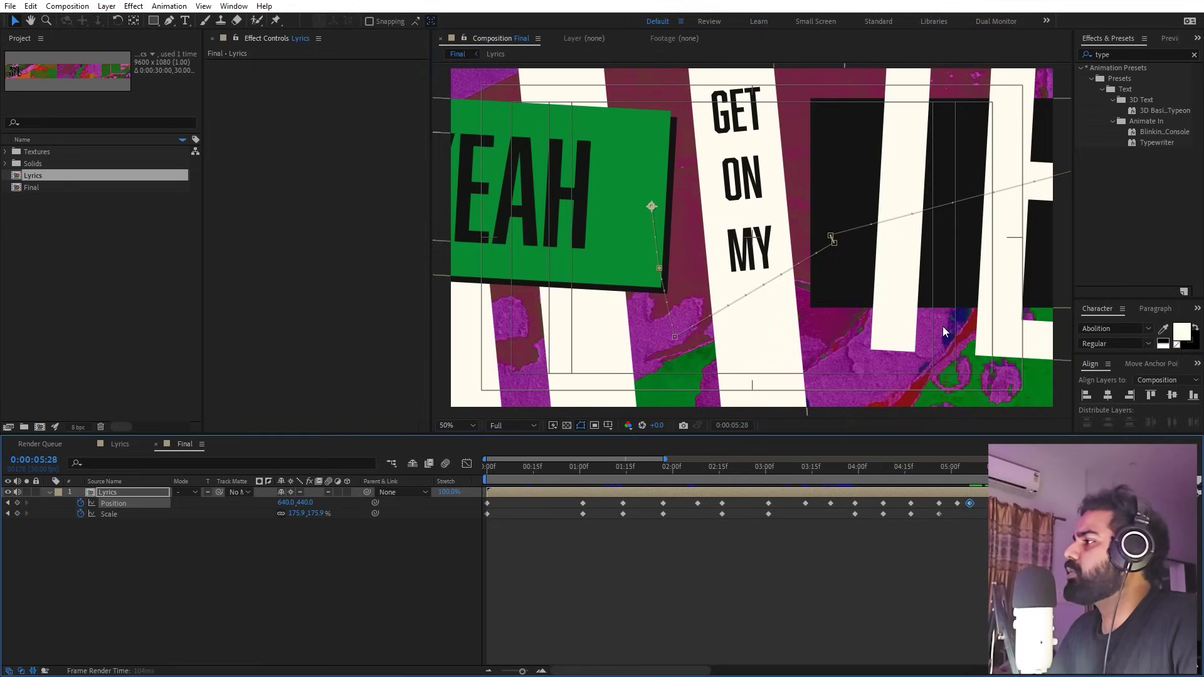
pyautogui.press(',')
pyautogui.press(',')
pyautogui.press(',')
pyautogui.scroll(2, 809, 299)
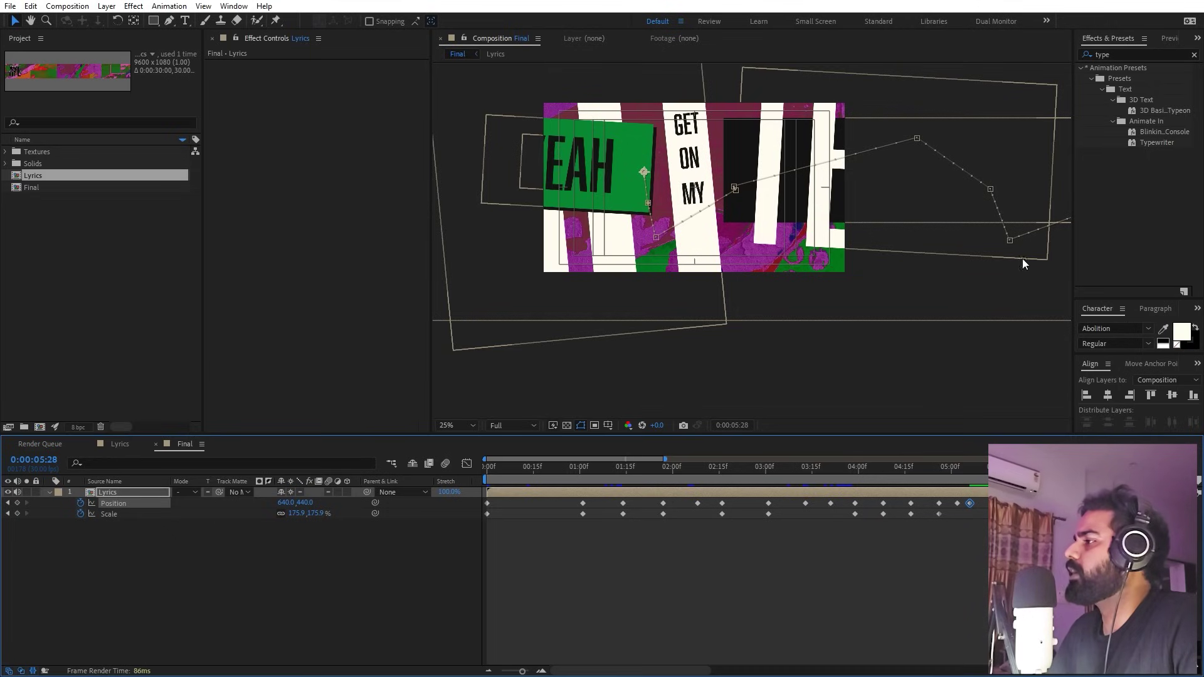
pyautogui.scroll(-2, 892, 268)
pyautogui.moveTo(519, 473); pyautogui.dragTo(408, 499)
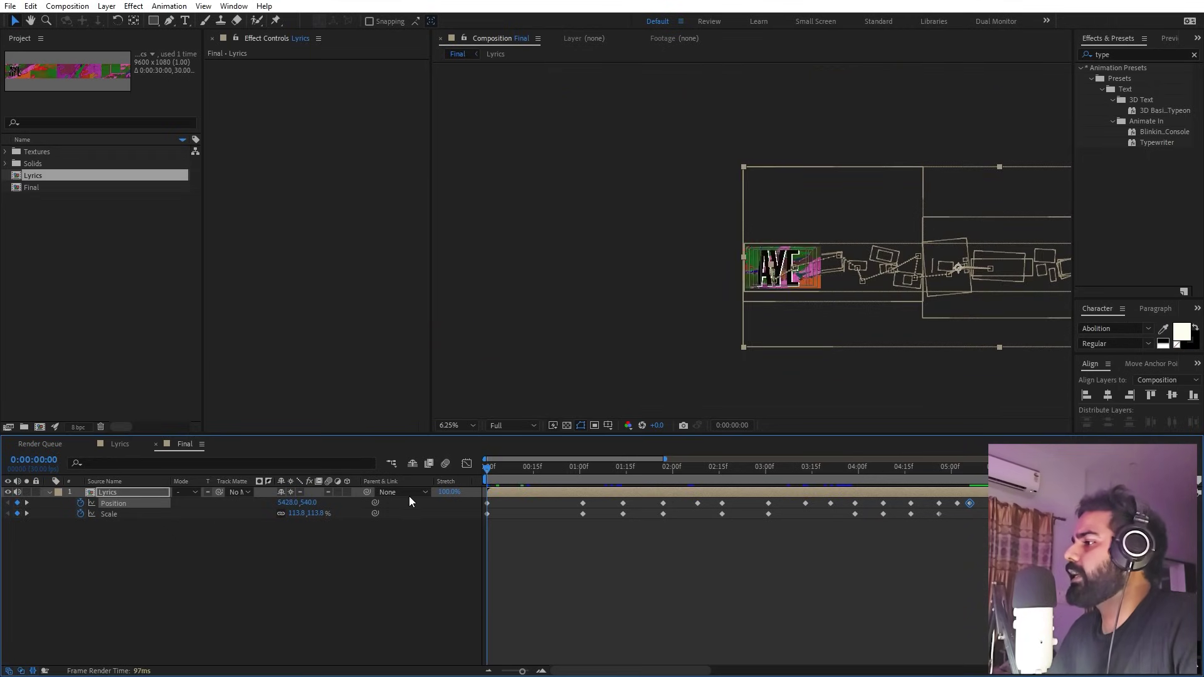
pyautogui.click(757, 504)
pyautogui.click(444, 426)
pyautogui.click(454, 541)
# Apply Easy Ease to all Position and Scale keyframes of the Lyrics layer and display their speed graph.
pyautogui.moveTo(984, 567); pyautogui.dragTo(458, 494)
pyautogui.press('F9')
pyautogui.click(466, 464)
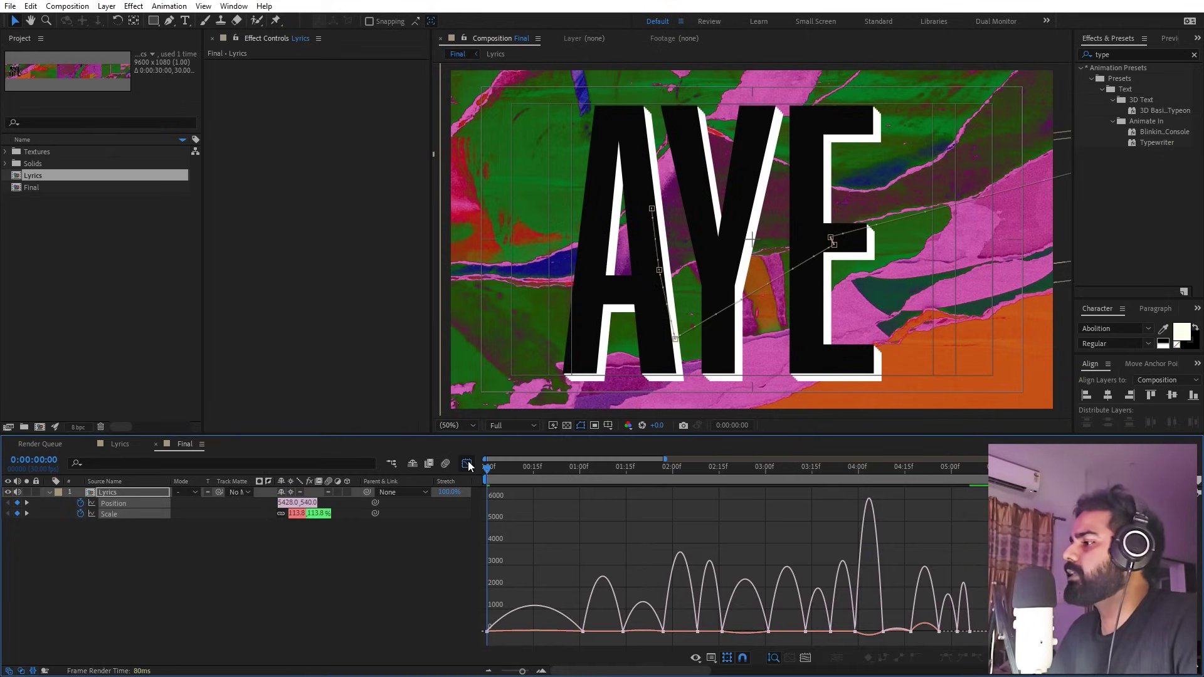
pyautogui.click(696, 658)
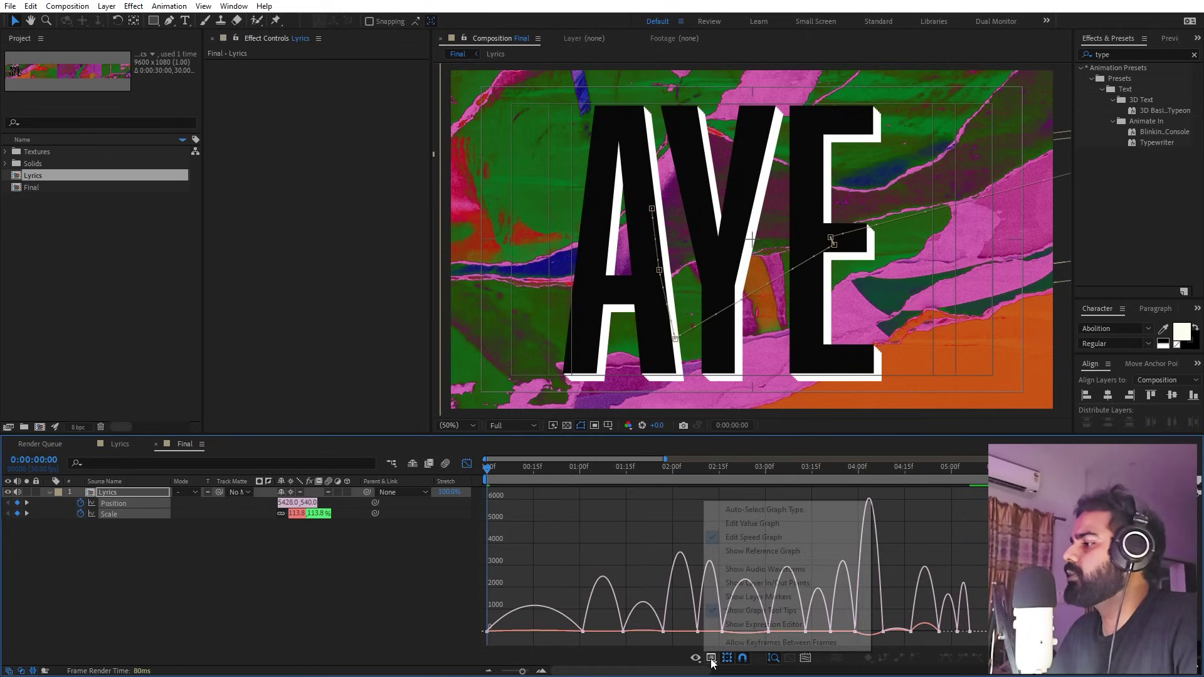
pyautogui.click(756, 524)
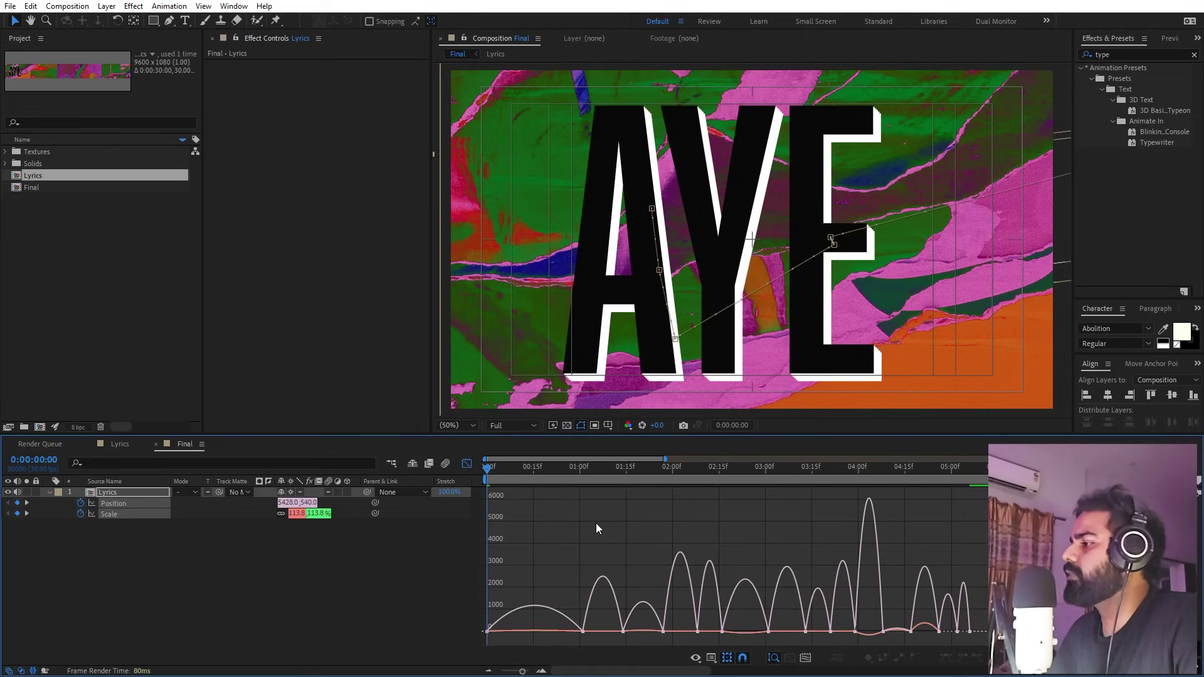
# Lengthen the influence handles of all keyframes in the speed graph so every move gets a sharp speed peak.
pyautogui.moveTo(997, 558); pyautogui.dragTo(483, 655)
pyautogui.scroll(4, 763, 564)
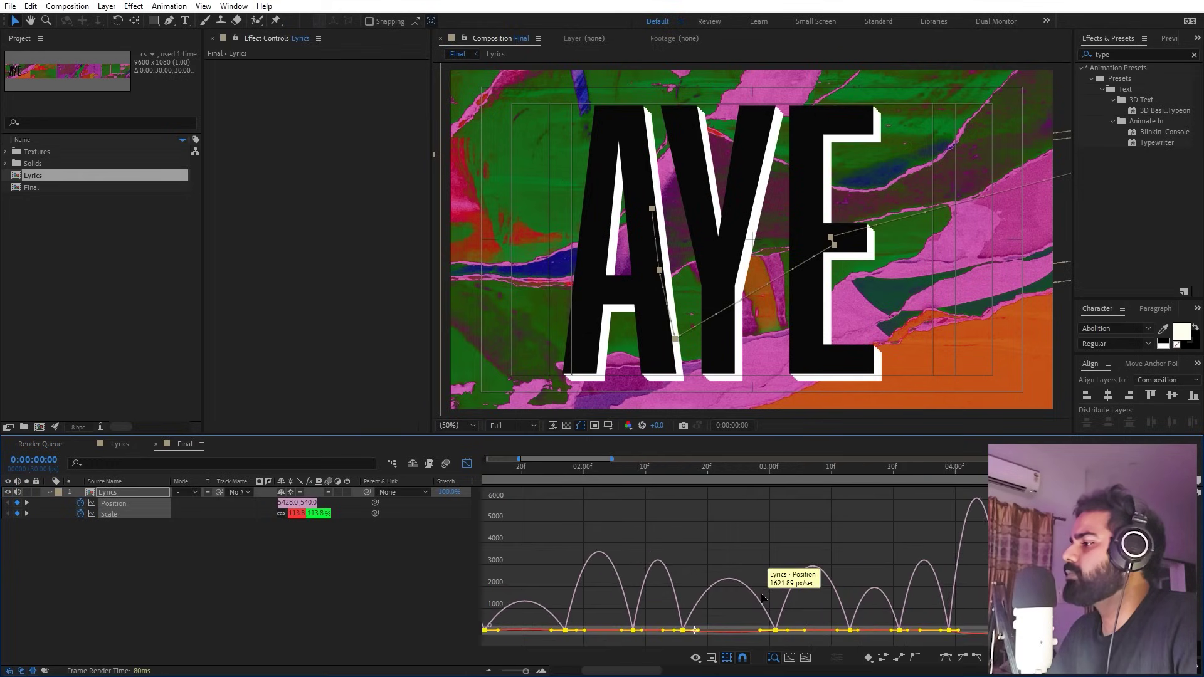
pyautogui.press('F9')
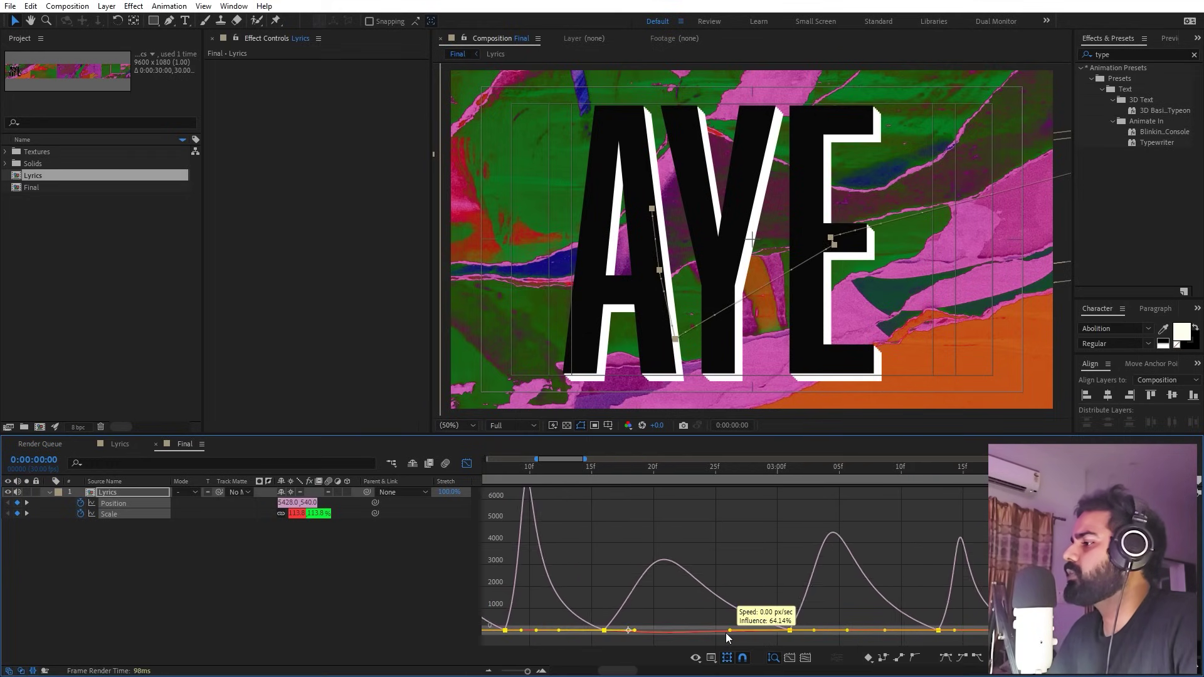
pyautogui.moveTo(634, 631); pyautogui.dragTo(678, 634)
# Close the Graph Editor and preview the eased word-to-word movement.
pyautogui.scroll(-5, 878, 568)
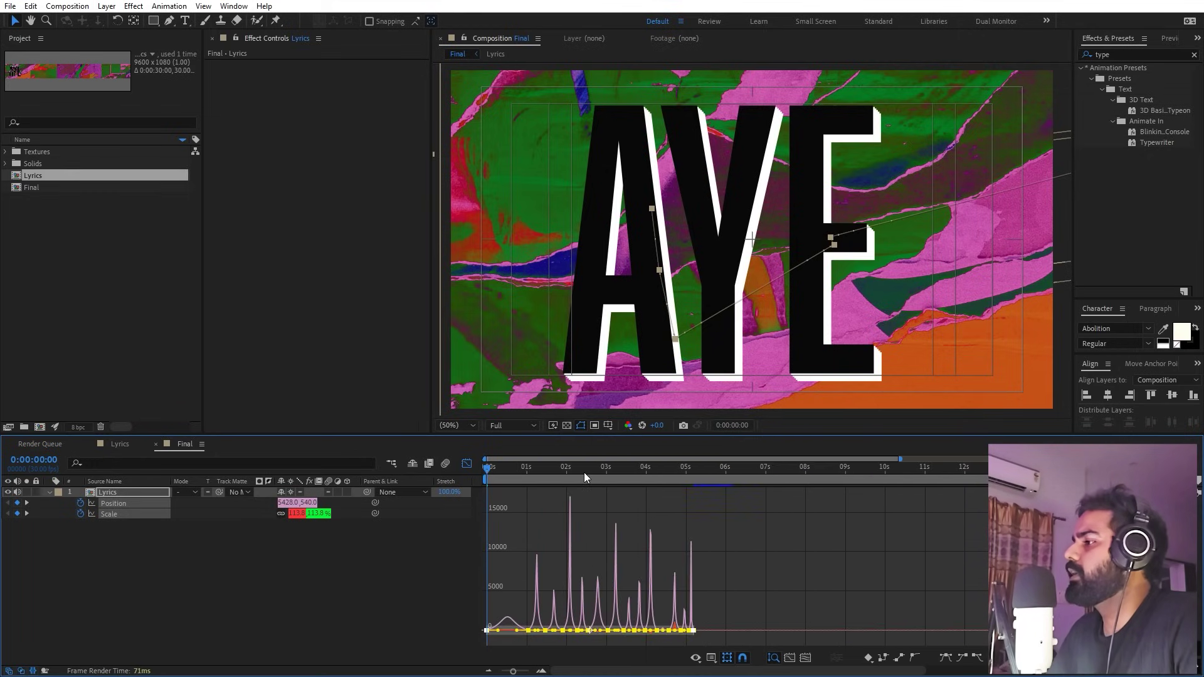
pyautogui.click(467, 464)
pyautogui.press('space')
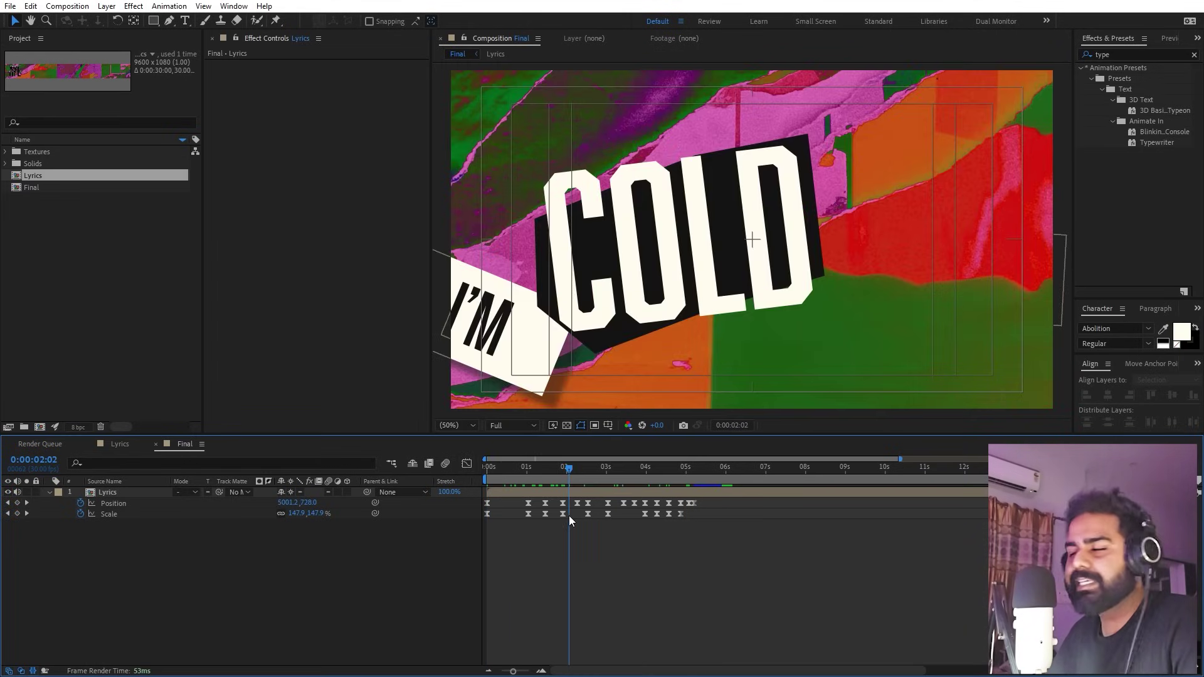
# Preview the eased Lyrics movement from 0:00:03:13 and inspect the frame and its surroundings at the last Position keyframe, 0:00:05:06.
pyautogui.moveTo(570, 515); pyautogui.dragTo(622, 511)
pyautogui.press('space')
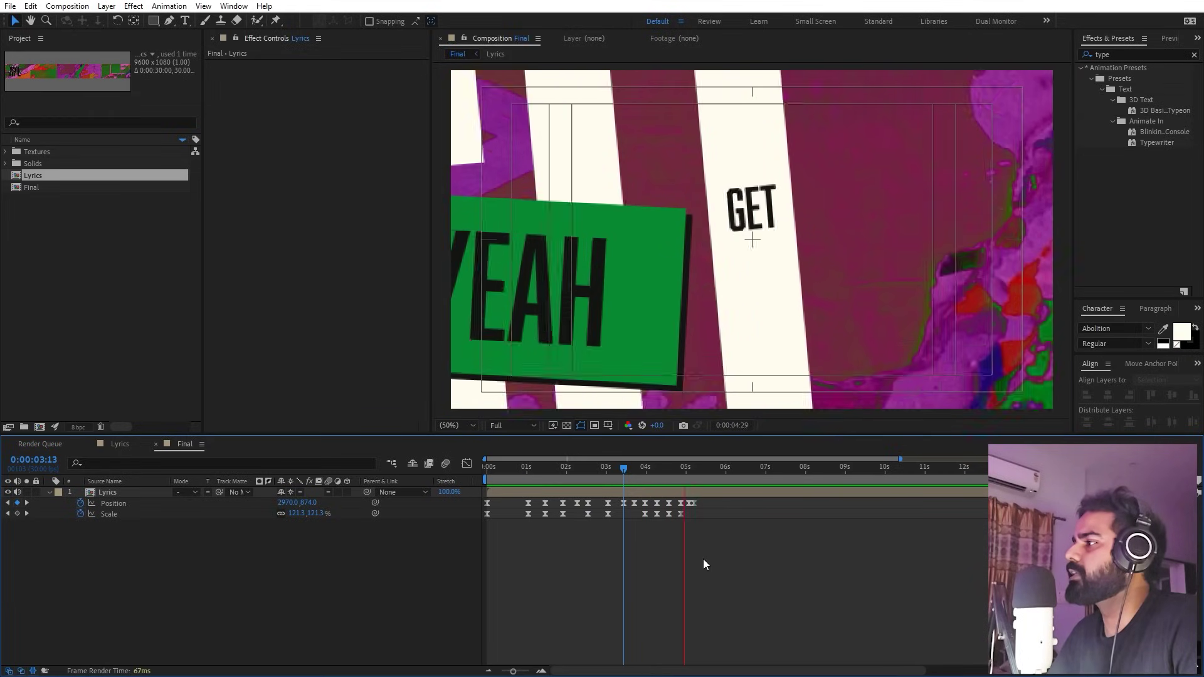
pyautogui.press('space')
pyautogui.click(691, 468)
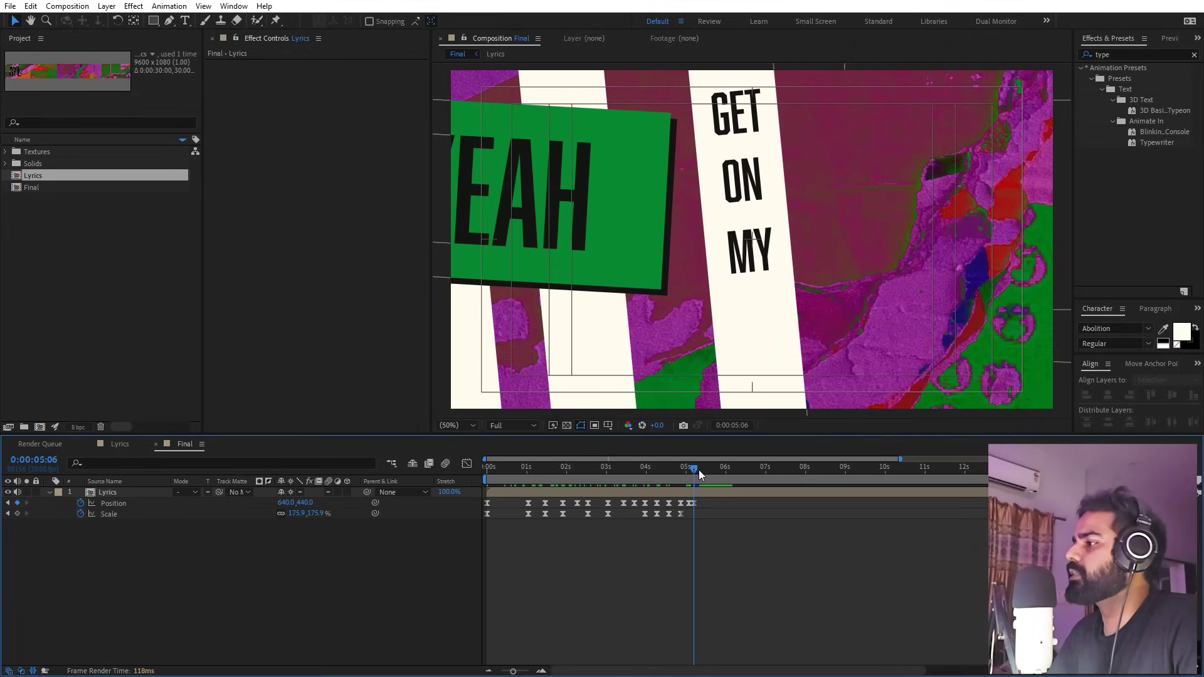
pyautogui.press(',')
pyautogui.press(',')
pyautogui.press(',')
pyautogui.press(',')
pyautogui.press('.')
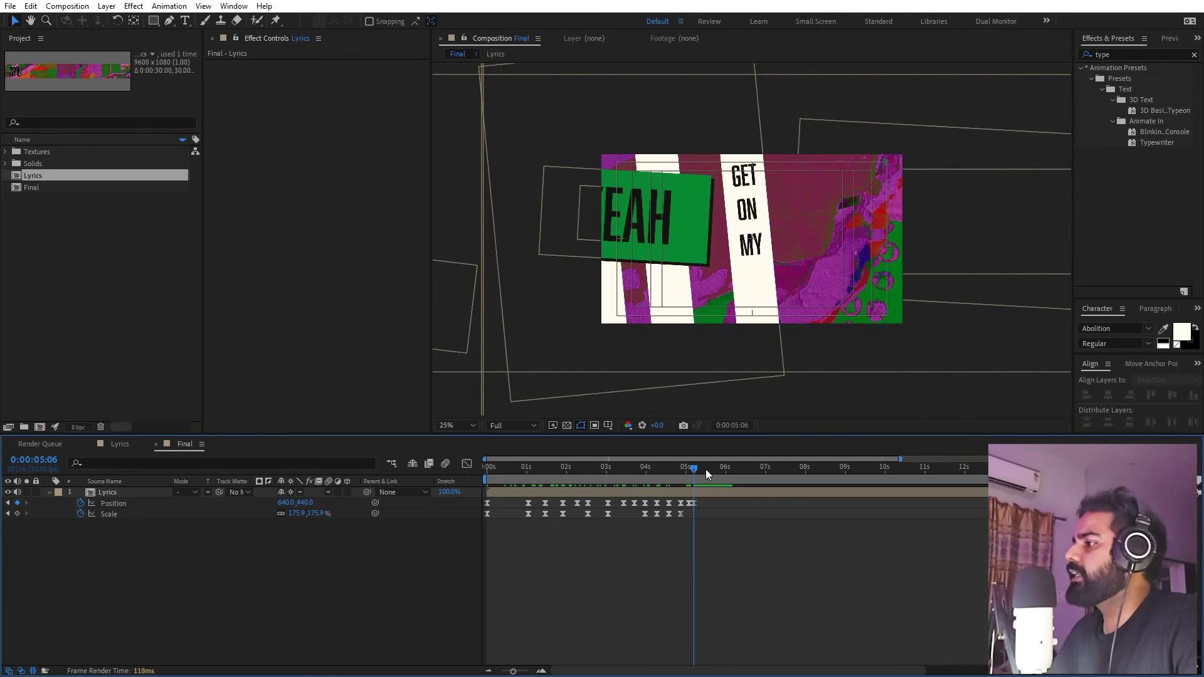
pyautogui.press('.')
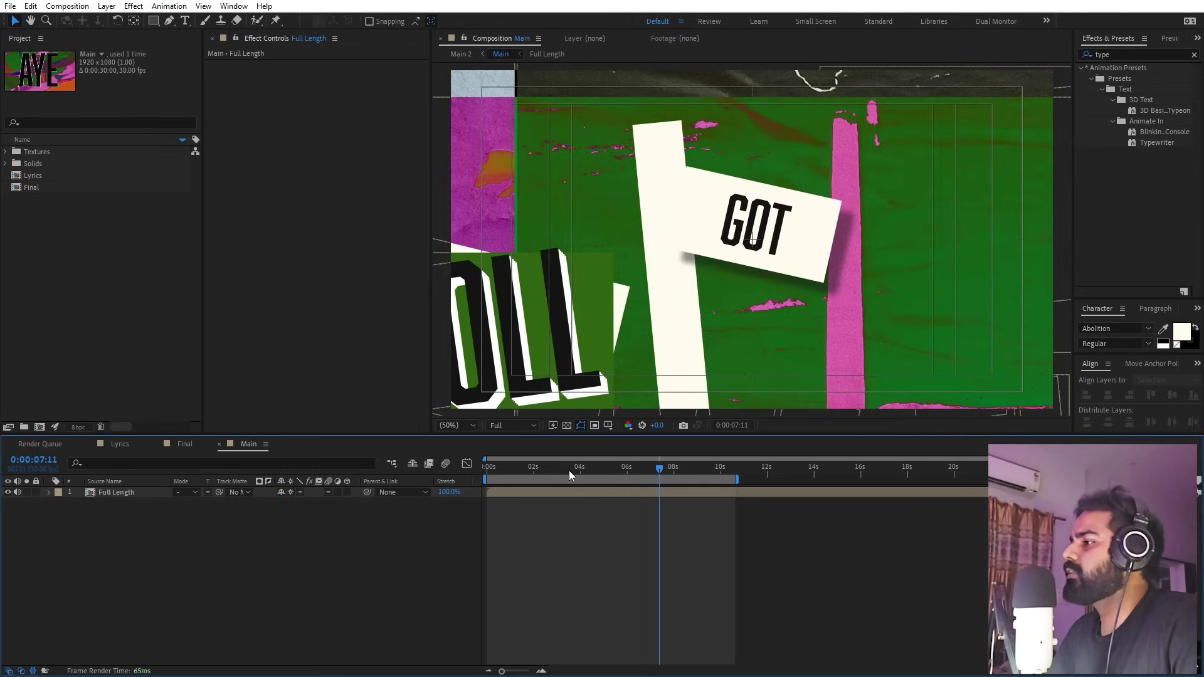
# Go to the first frame of the Main composition, reveal the Full Length layer's keyframes and select all its Rotation keyframes.
pyautogui.press('Home')
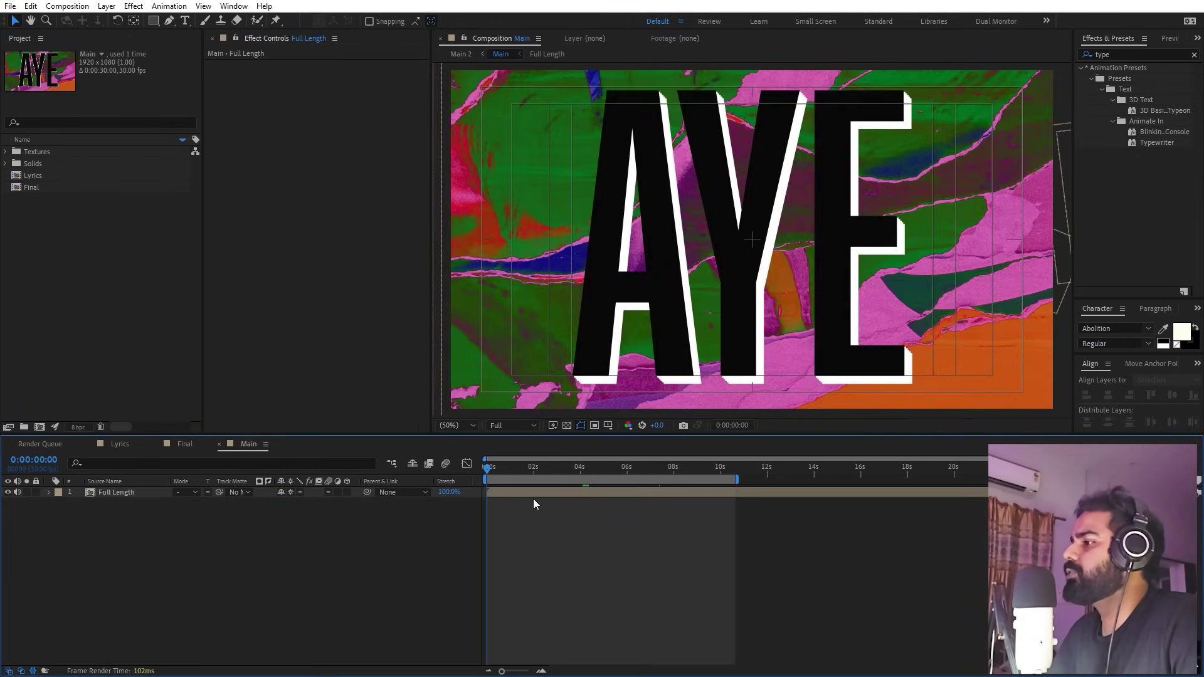
pyautogui.click(535, 495)
pyautogui.press('u')
pyautogui.click(547, 559)
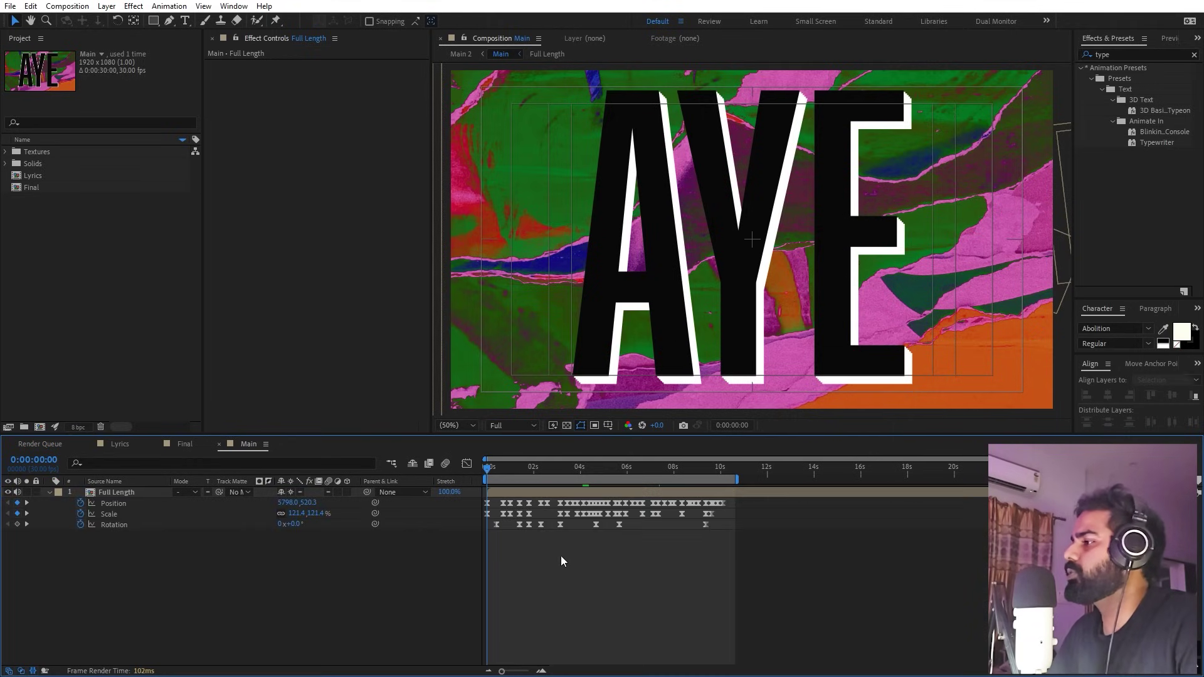
pyautogui.moveTo(508, 672); pyautogui.dragTo(519, 672)
pyautogui.click(118, 524)
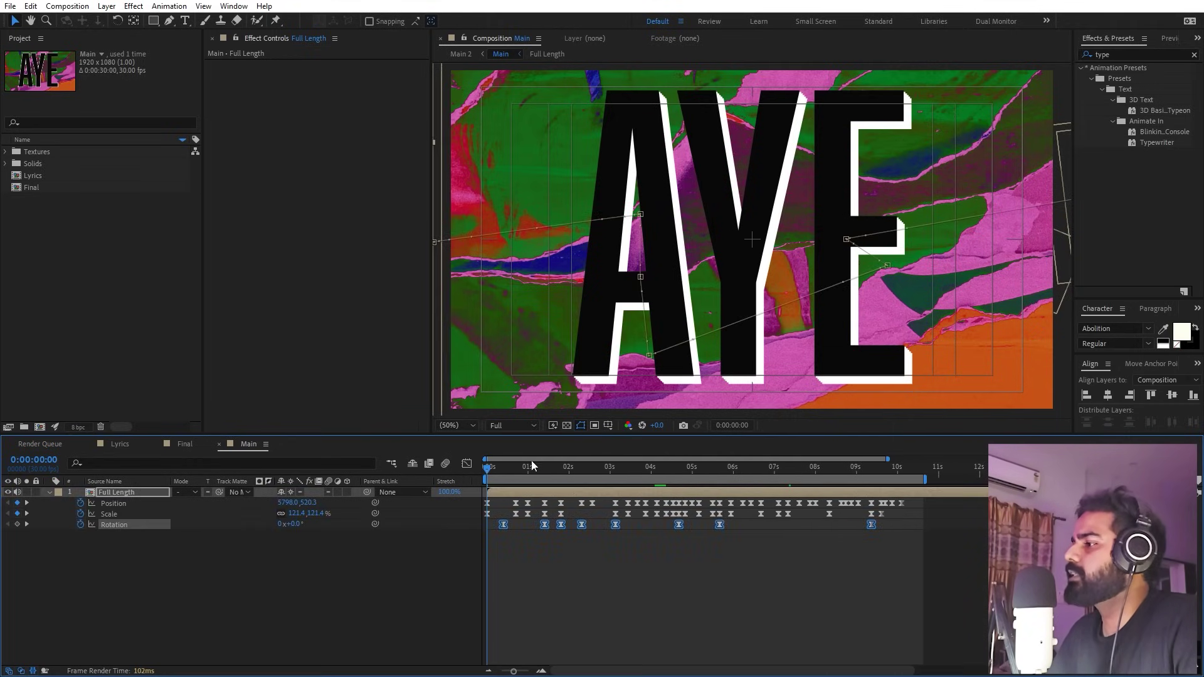
# Play and scrub the Main composition's animation from the start to about 0:00:06:28 to examine its position, scale and rotation moves.
pyautogui.moveTo(491, 471); pyautogui.dragTo(688, 482)
pyautogui.click(302, 538)
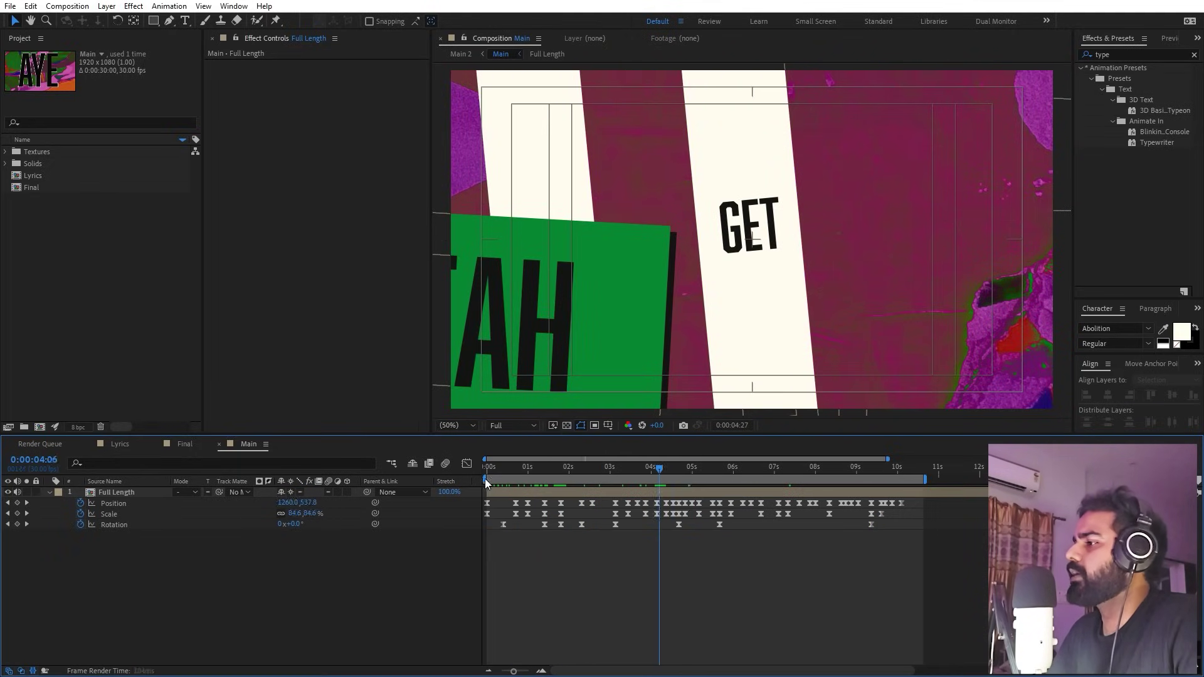
pyautogui.click(485, 479)
pyautogui.press('space')
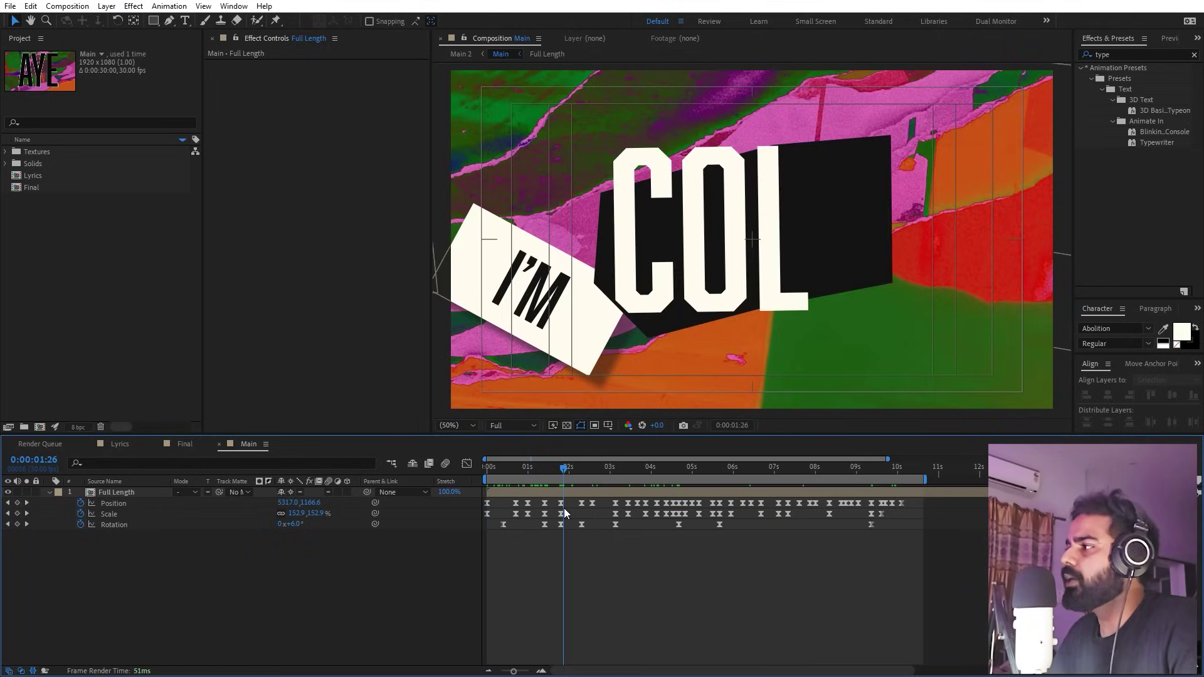
pyautogui.moveTo(563, 508); pyautogui.dragTo(770, 501)
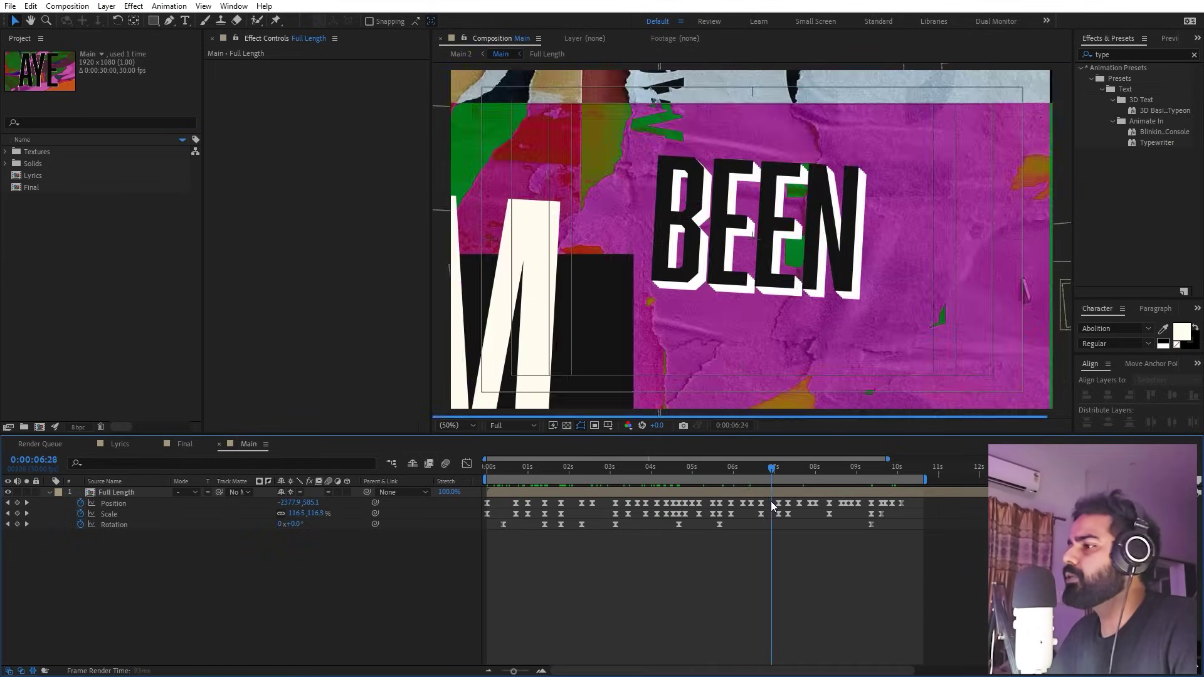
# Examine the word layout across the Lyrics composition from AYE to TEAM, and return to the first frame of the Main composition.
pyautogui.click(185, 443)
pyautogui.click(120, 444)
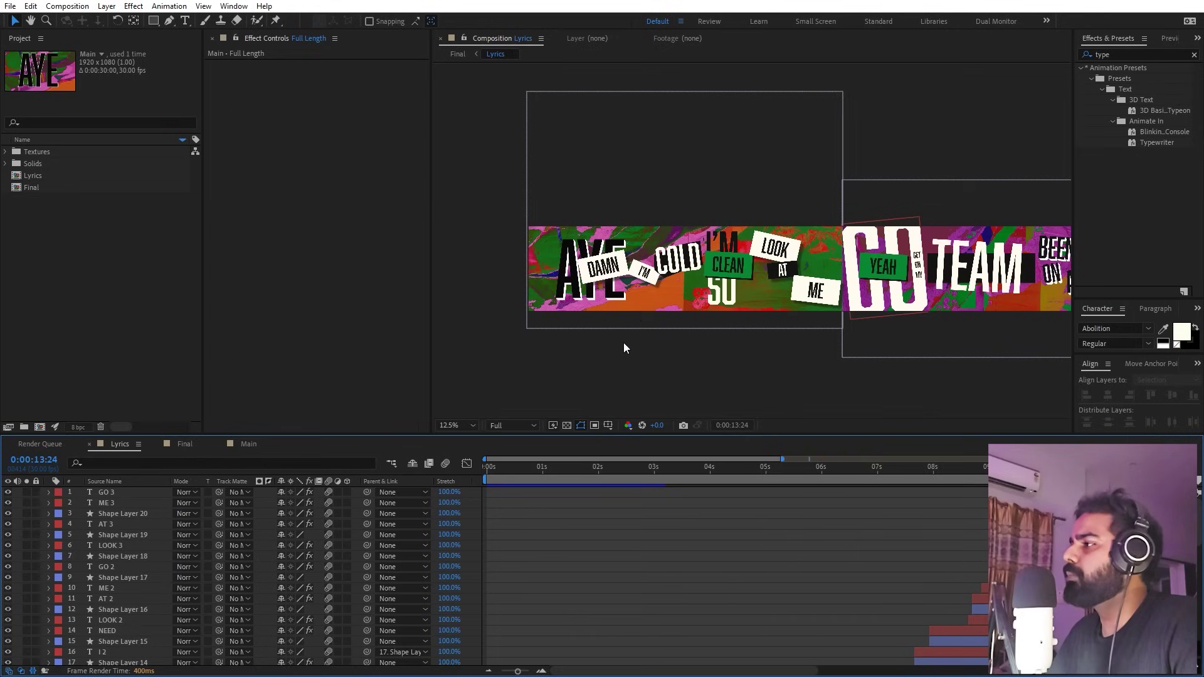
pyautogui.scroll(1, 670, 315)
pyautogui.press('space')
pyautogui.moveTo(766, 336); pyautogui.dragTo(543, 273)
pyautogui.moveTo(813, 312); pyautogui.dragTo(468, 312)
pyautogui.scroll(1, 670, 312)
pyautogui.moveTo(671, 312); pyautogui.dragTo(936, 306)
pyautogui.moveTo(625, 300); pyautogui.dragTo(1016, 279)
pyautogui.moveTo(503, 279); pyautogui.dragTo(715, 277)
pyautogui.moveTo(470, 219); pyautogui.dragTo(677, 219)
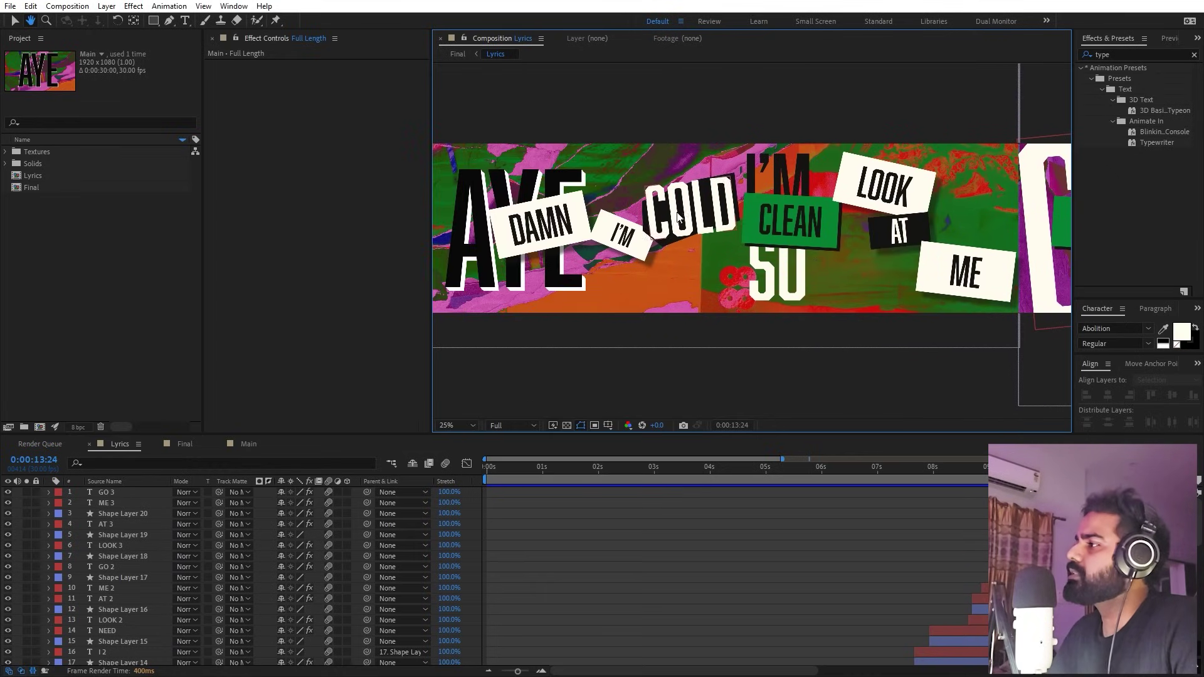
pyautogui.moveTo(918, 302); pyautogui.dragTo(471, 290)
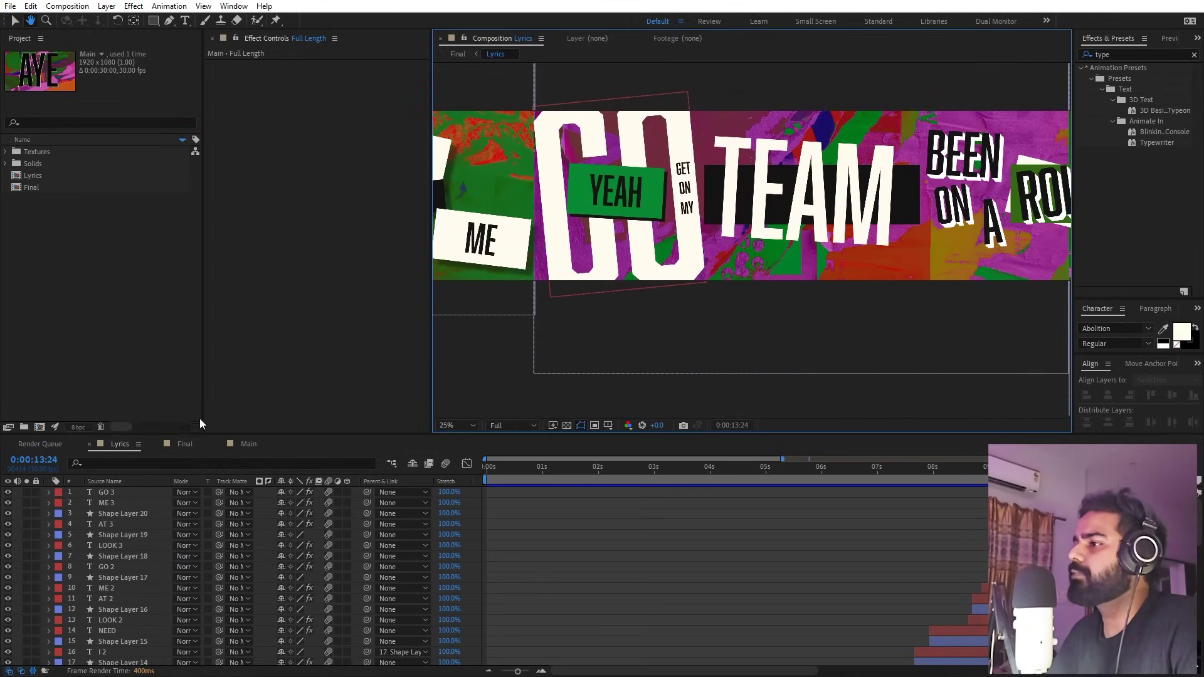
pyautogui.click(249, 444)
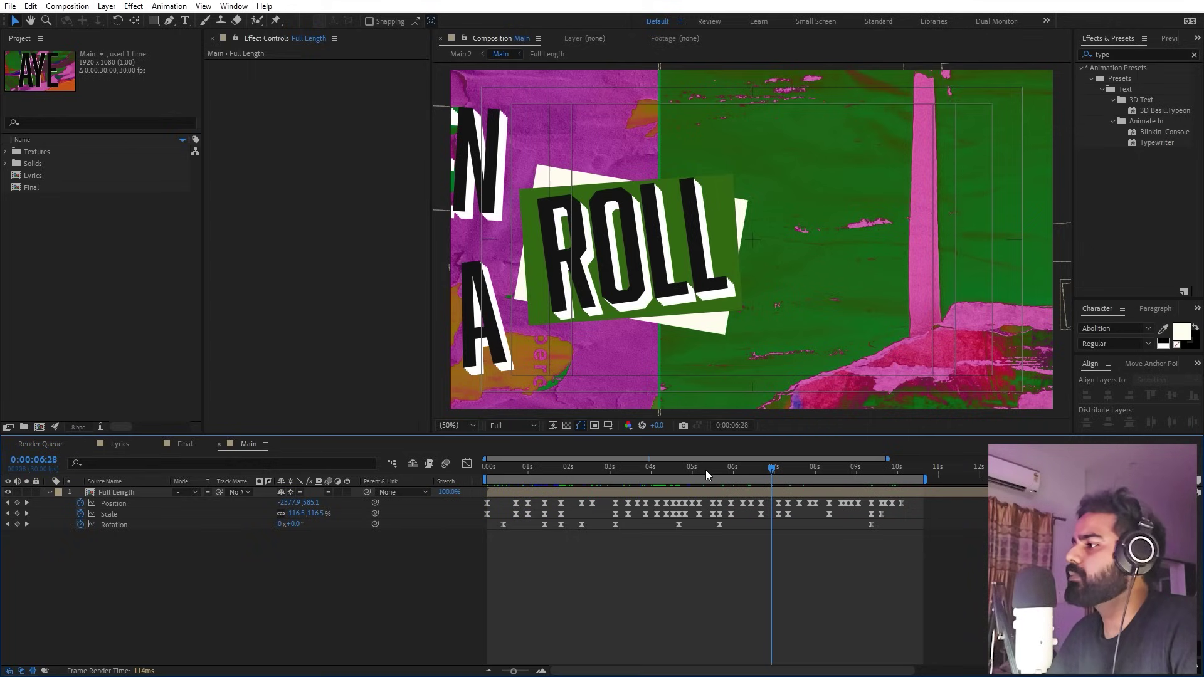
pyautogui.press('Home')
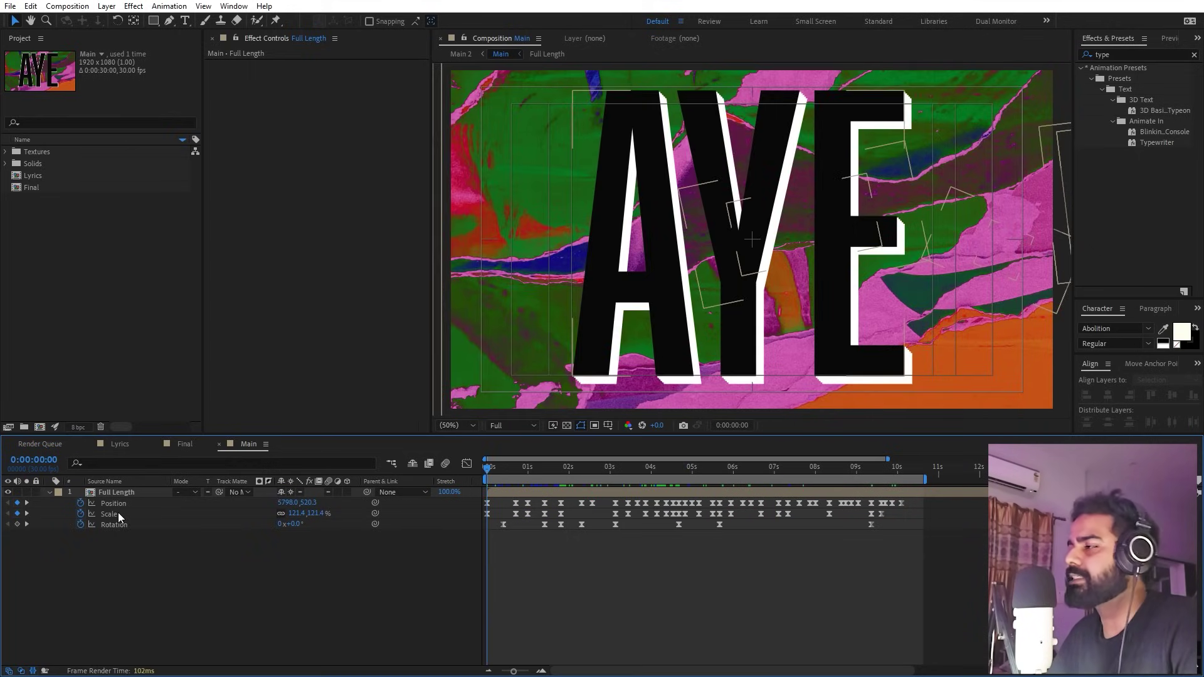